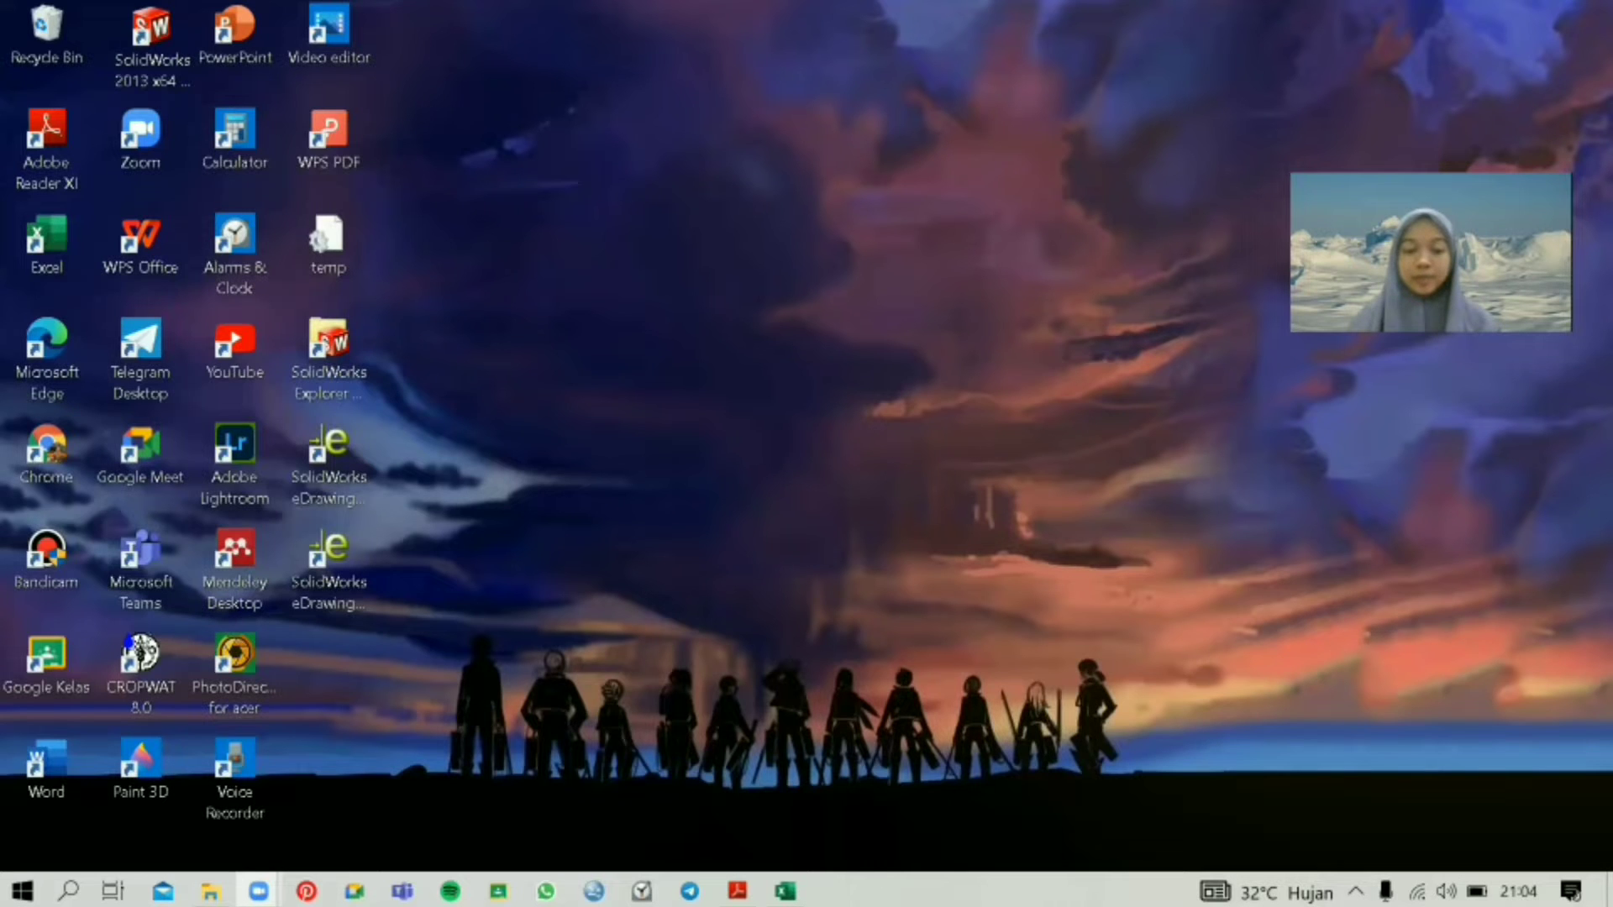
# Step: Review Table 4.1 in the journal PDF and the matching data in the Excel workbook DATA untuk video TB
pyautogui.moveTo(738, 890)
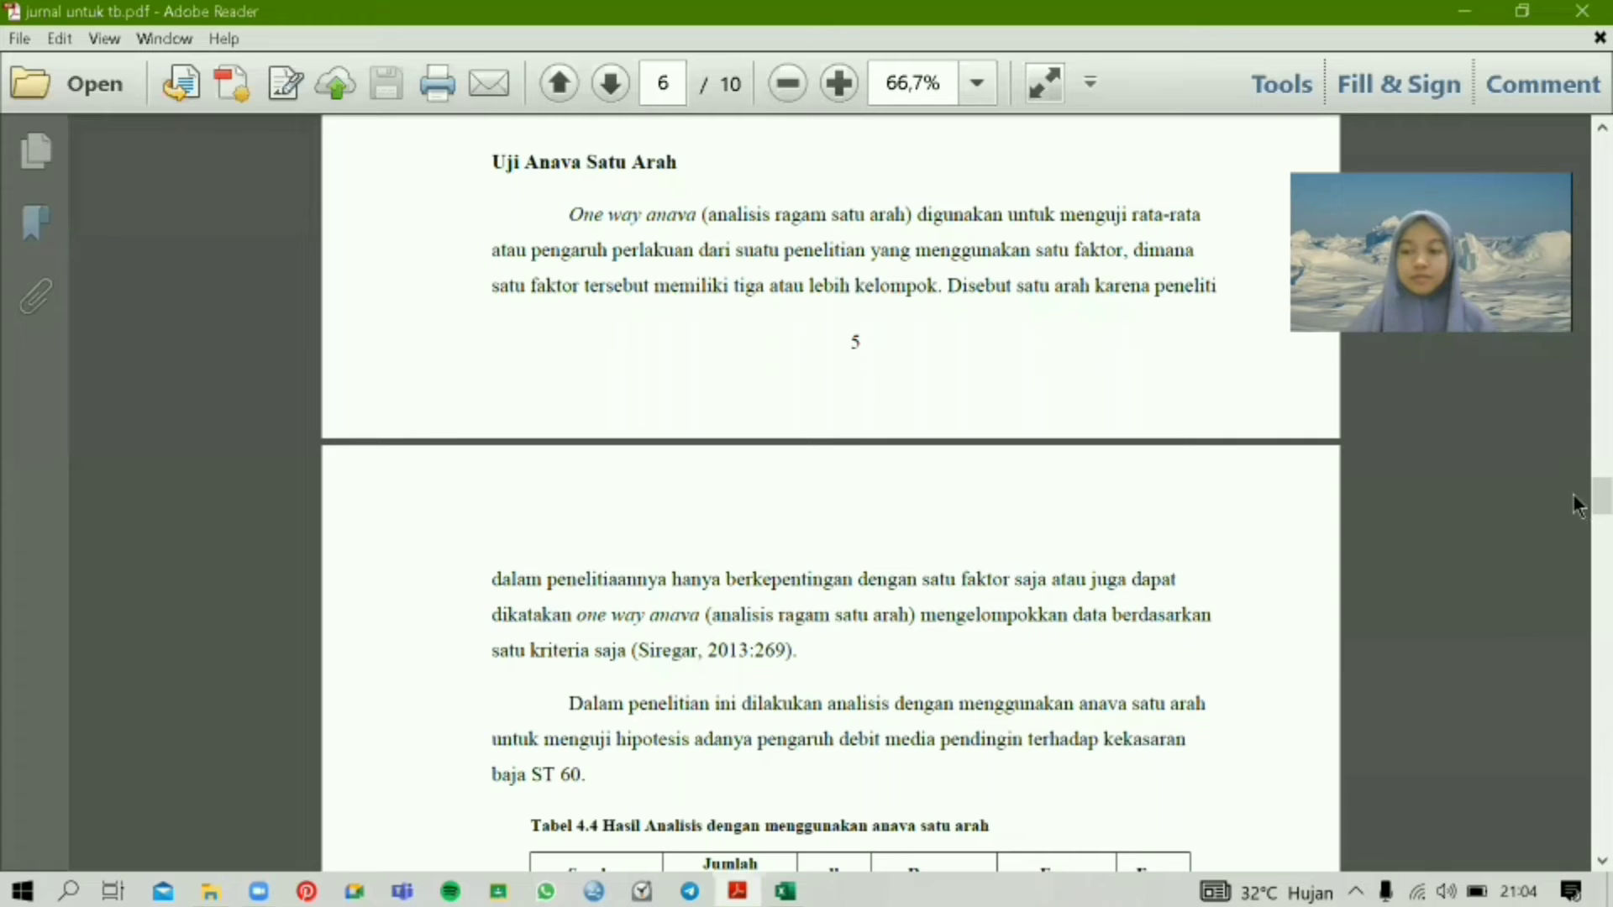
pyautogui.scroll(-1, 1572, 499)
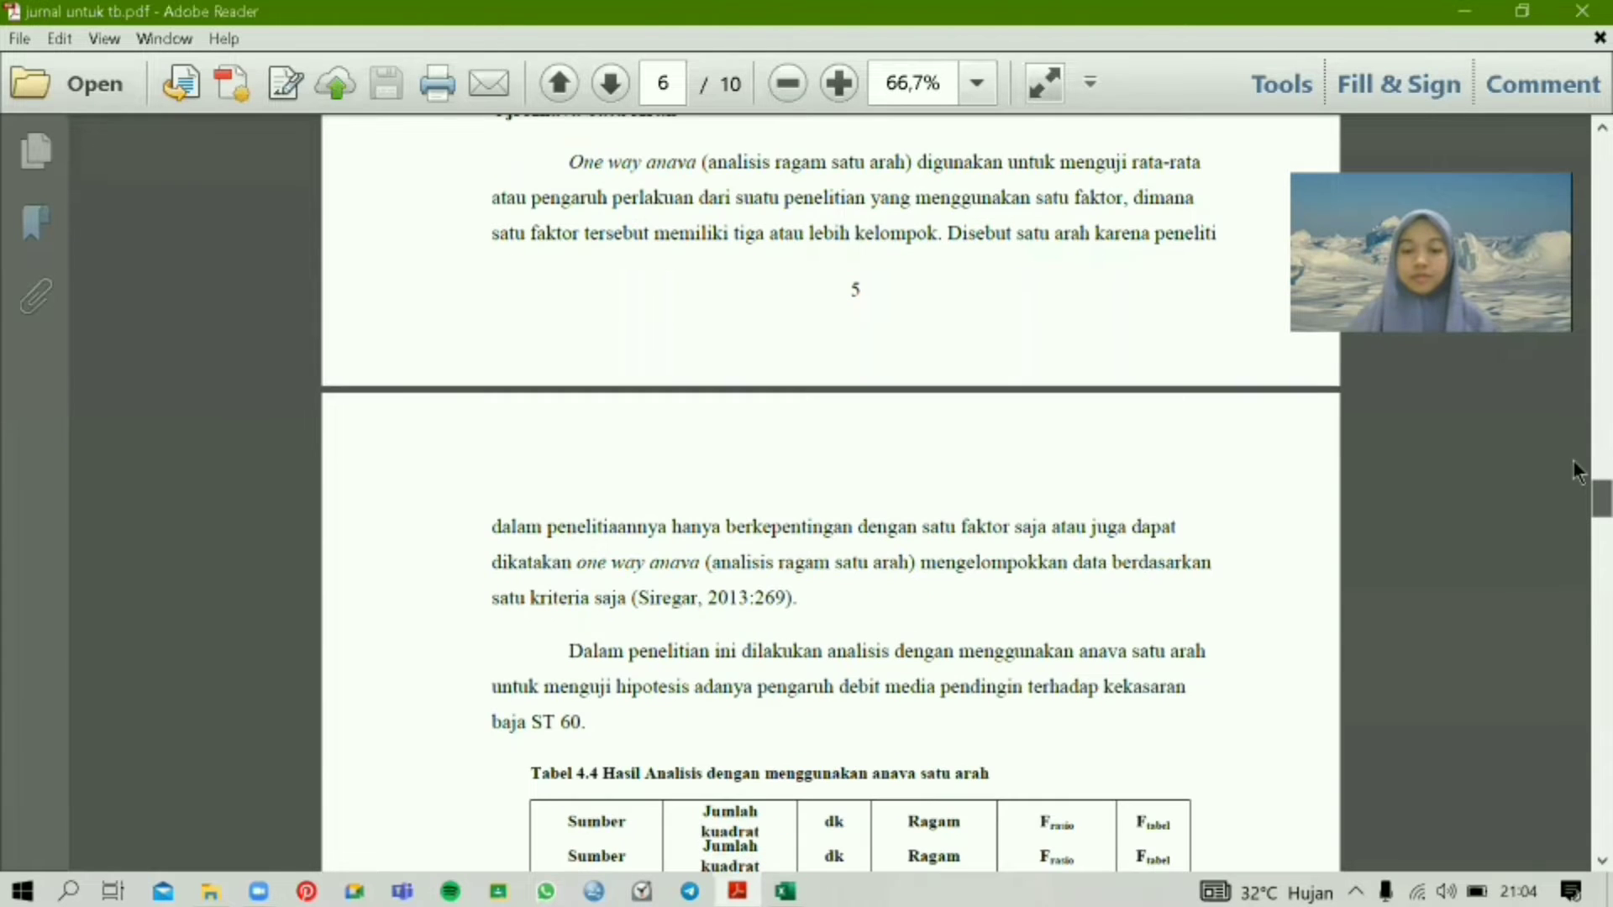
pyautogui.scroll(10, 1573, 460)
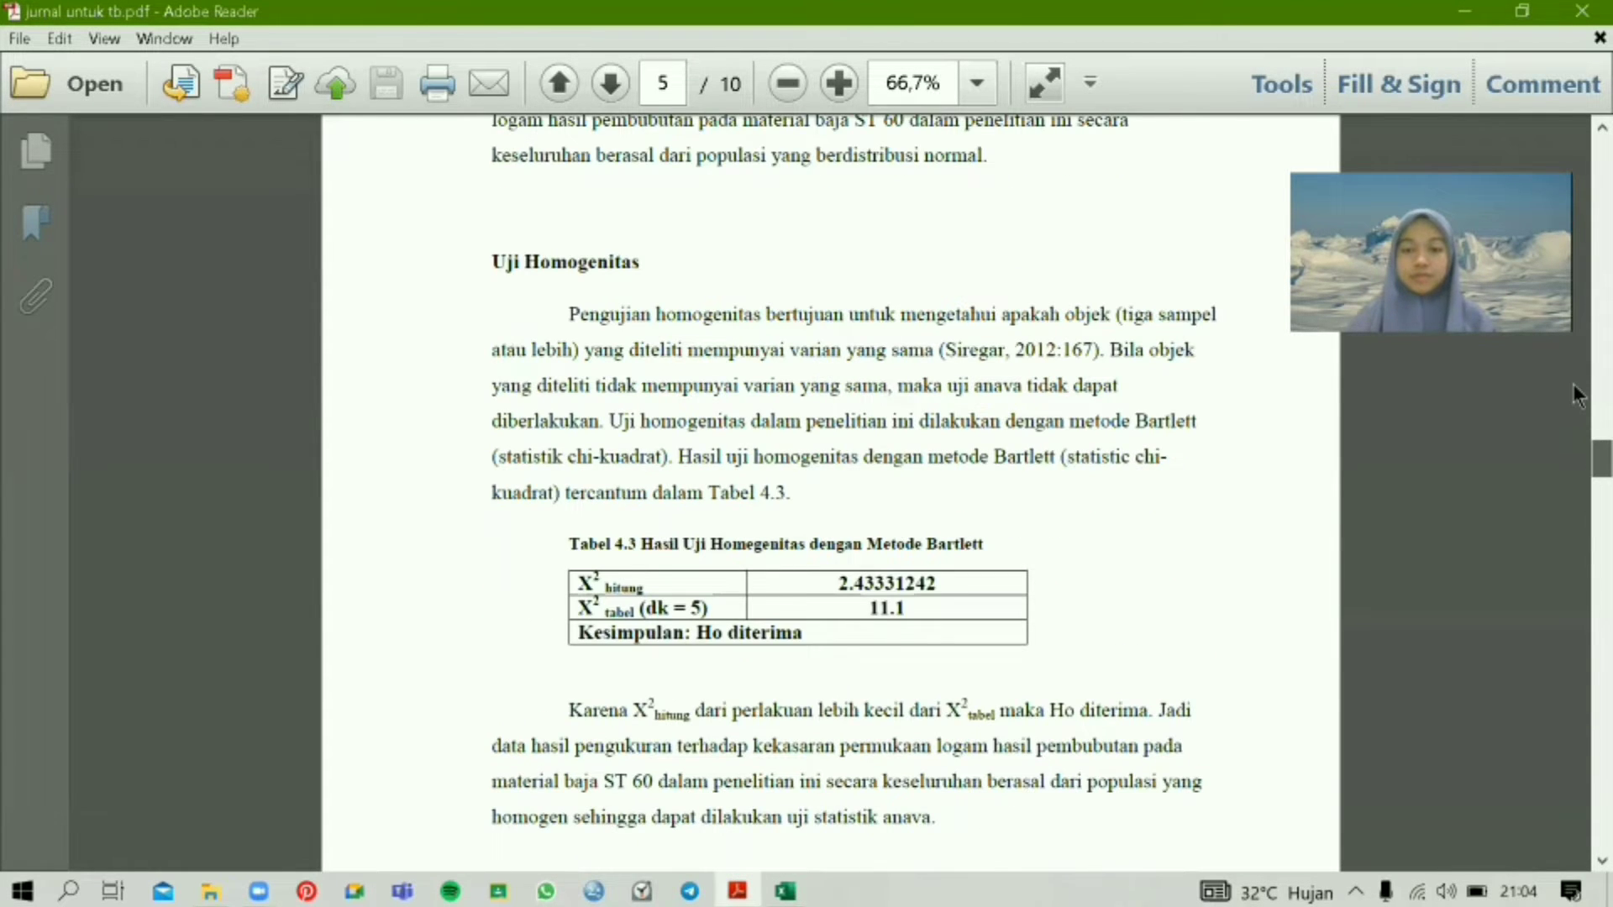
pyautogui.scroll(10, 1573, 385)
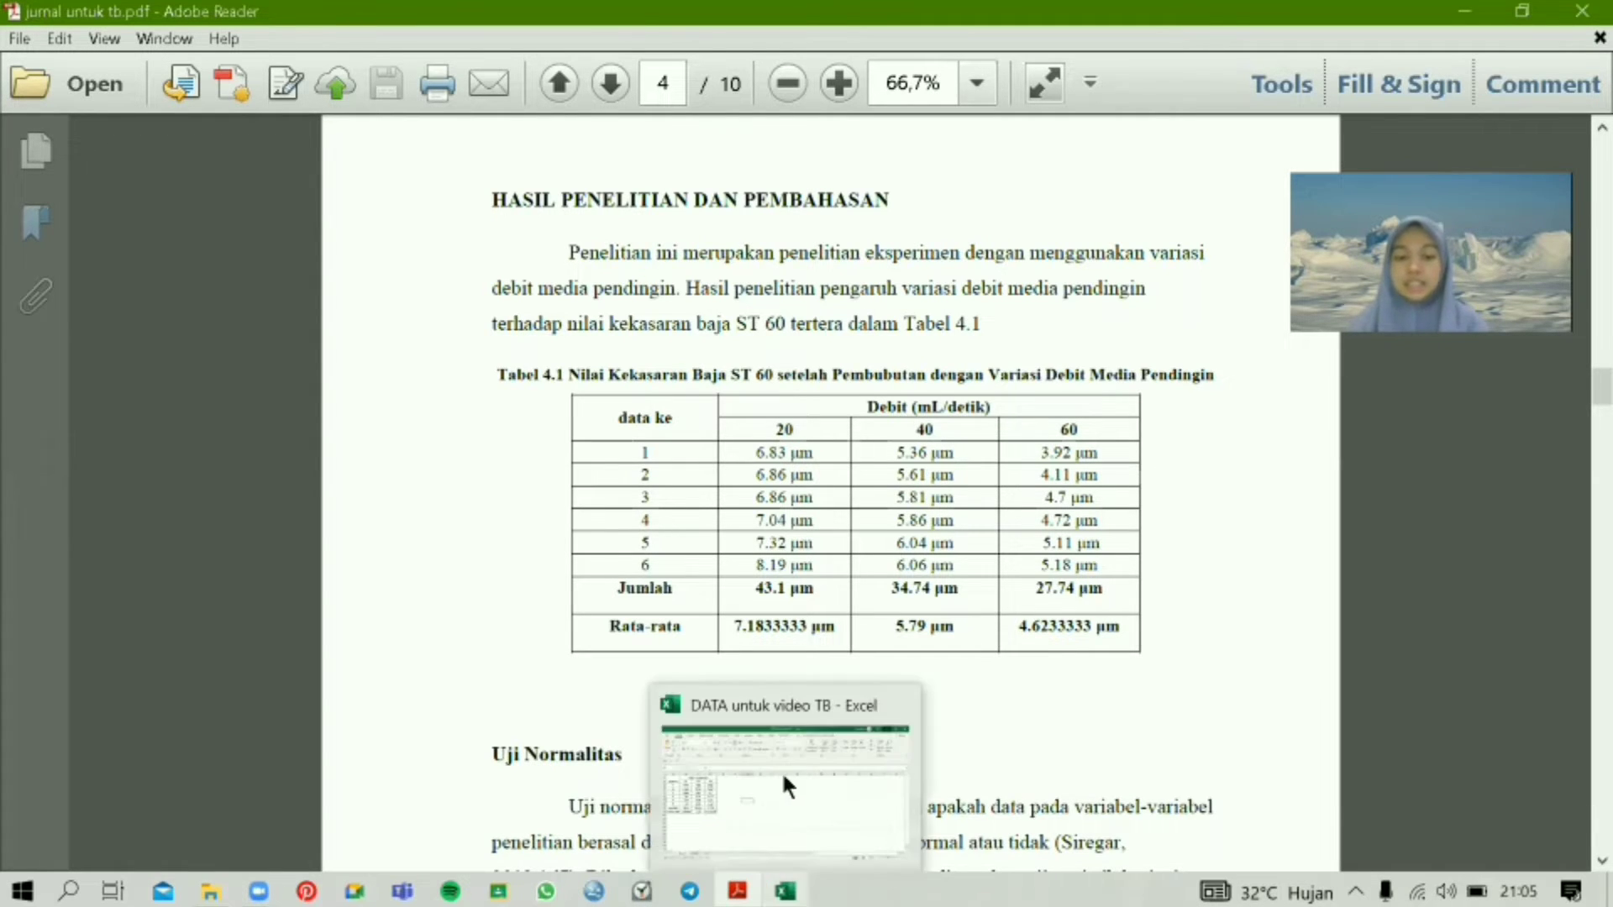
pyautogui.click(782, 769)
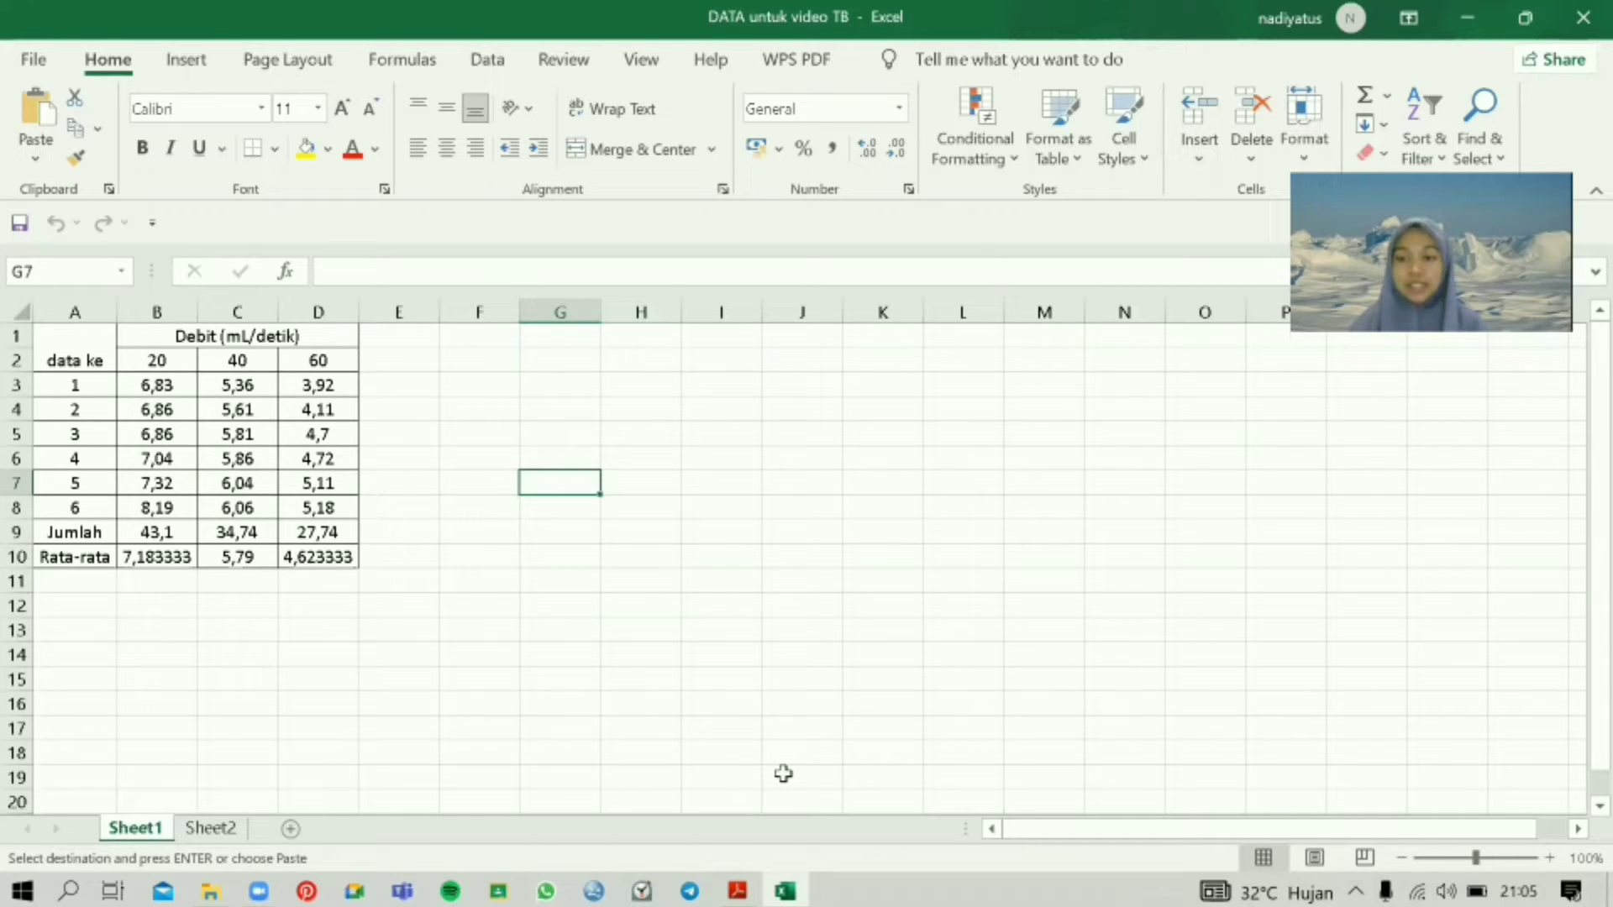
# Step: Switch to IBM SPSS Statistics, create a new dataset and maximize its Data Editor window
pyautogui.click(593, 892)
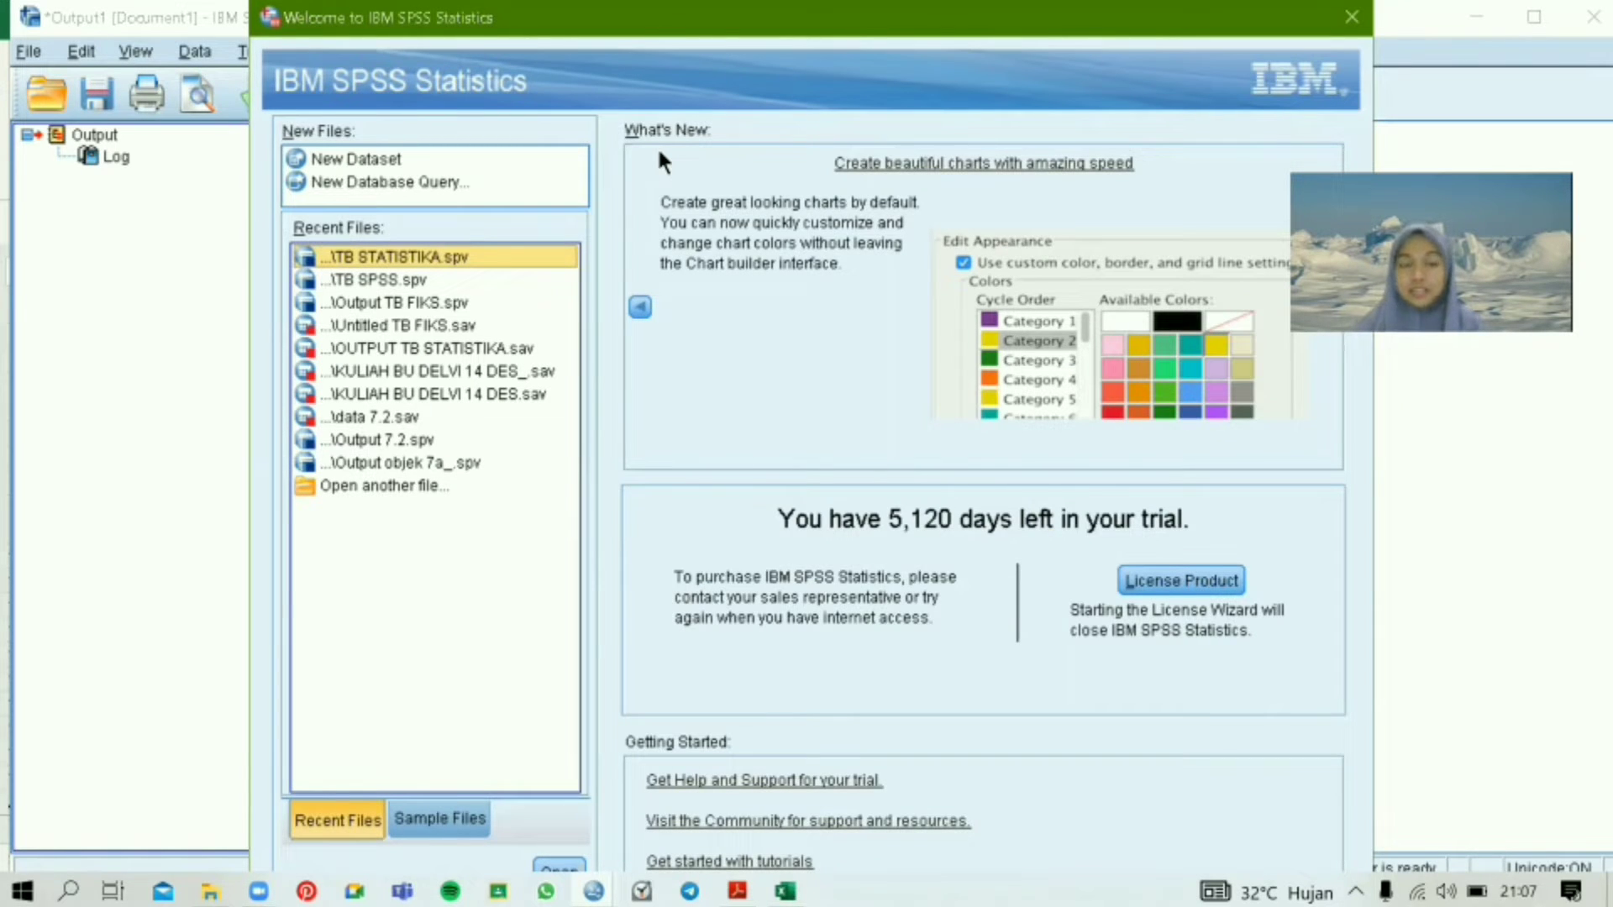
pyautogui.click(363, 158)
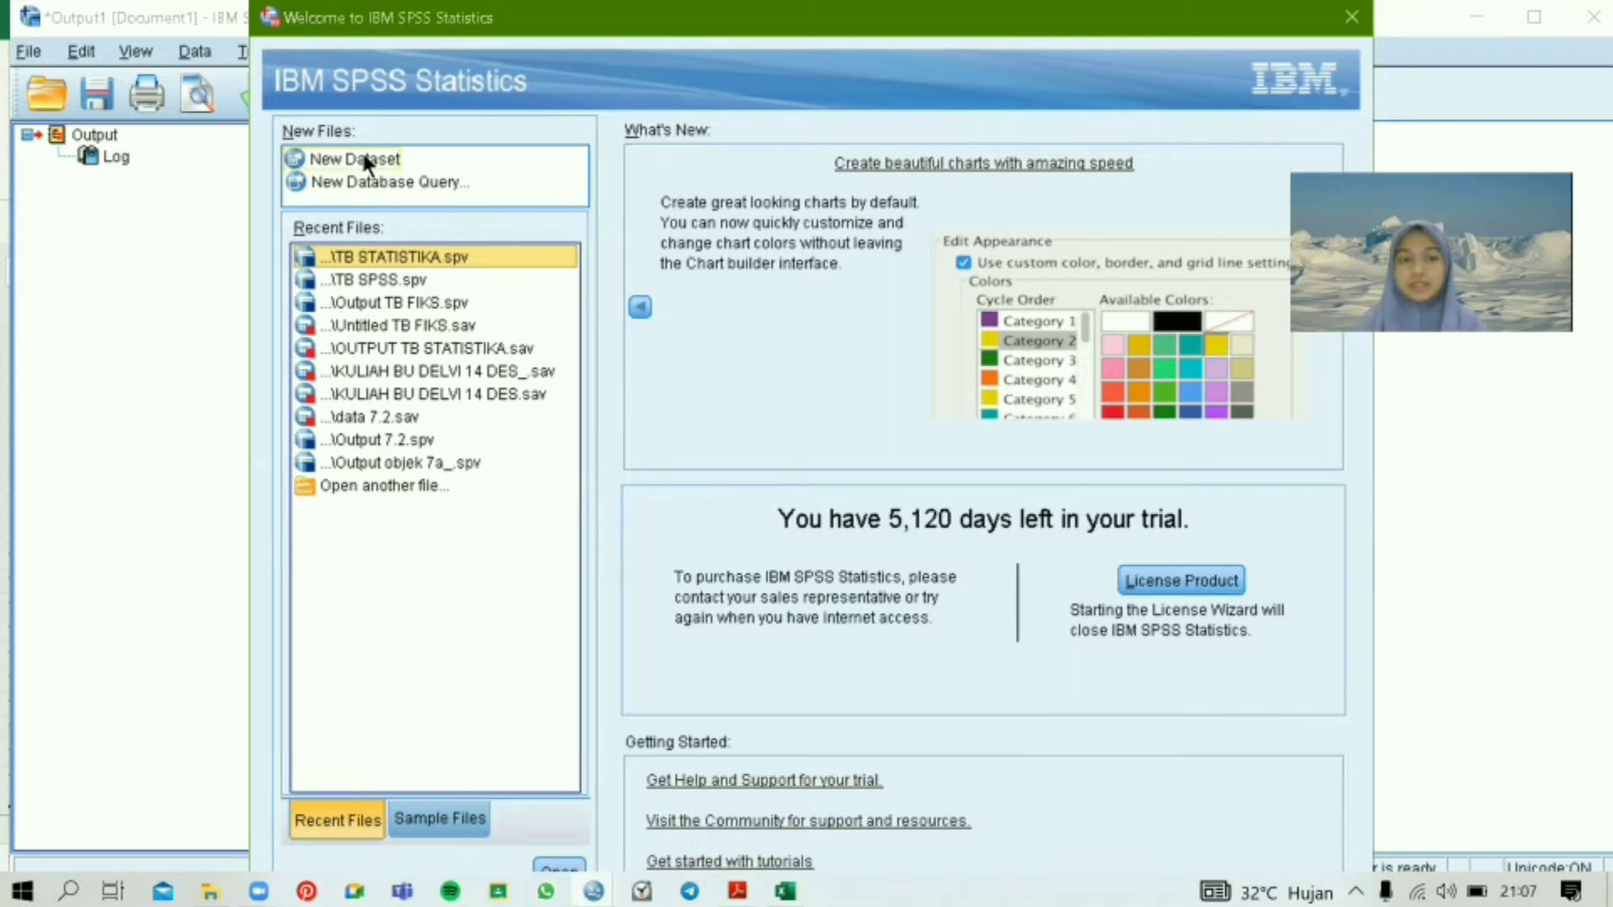
pyautogui.click(554, 868)
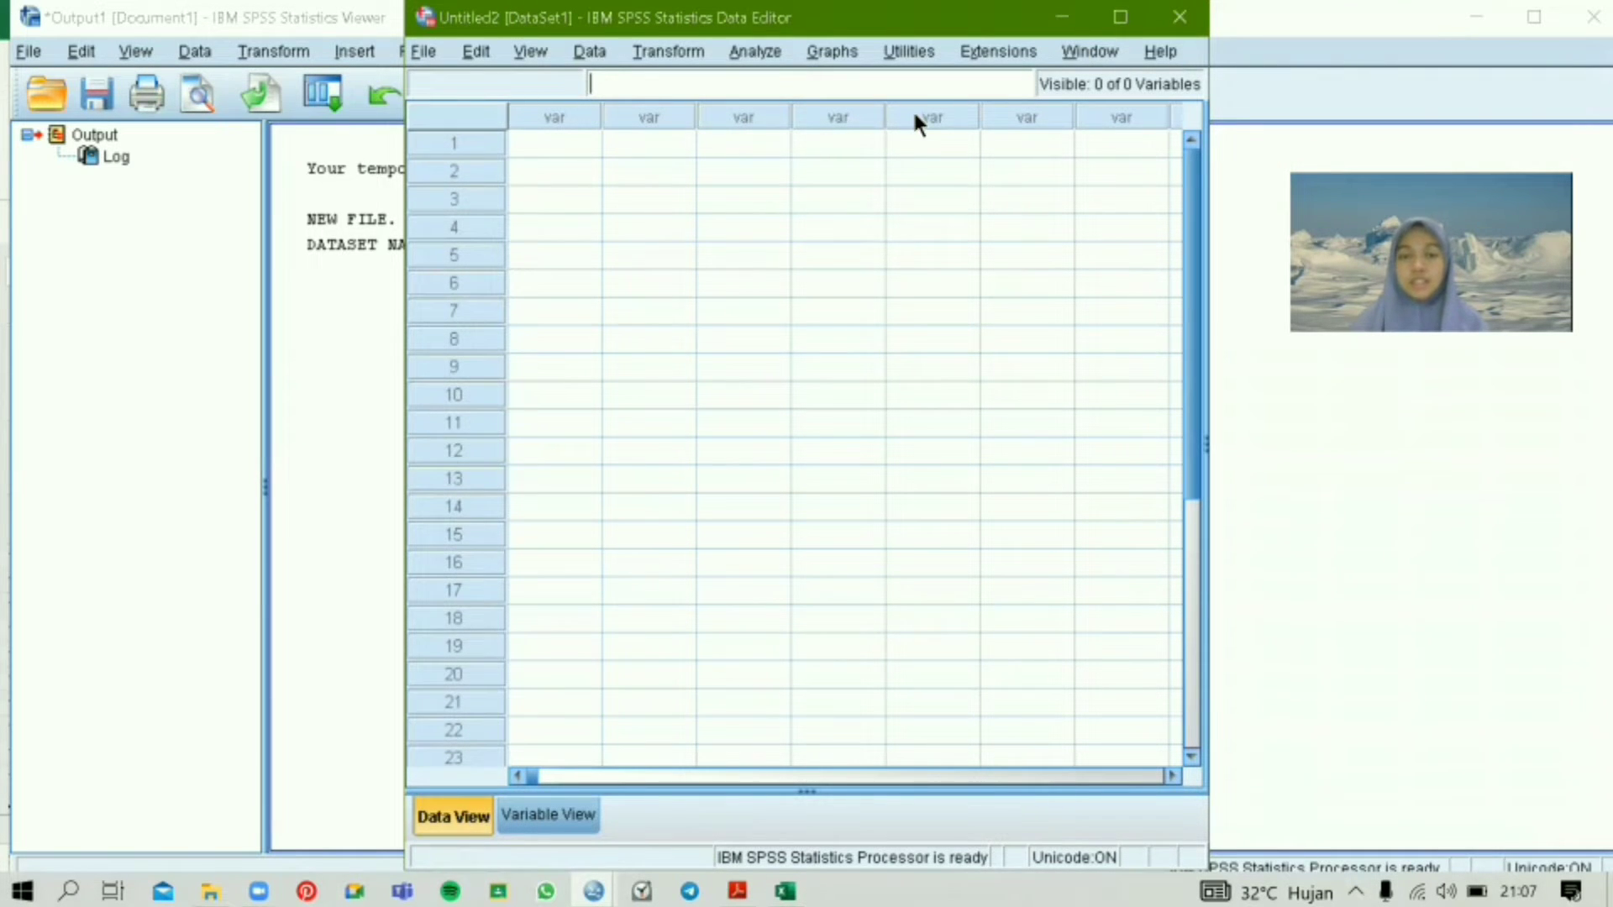
pyautogui.press('super+Up')
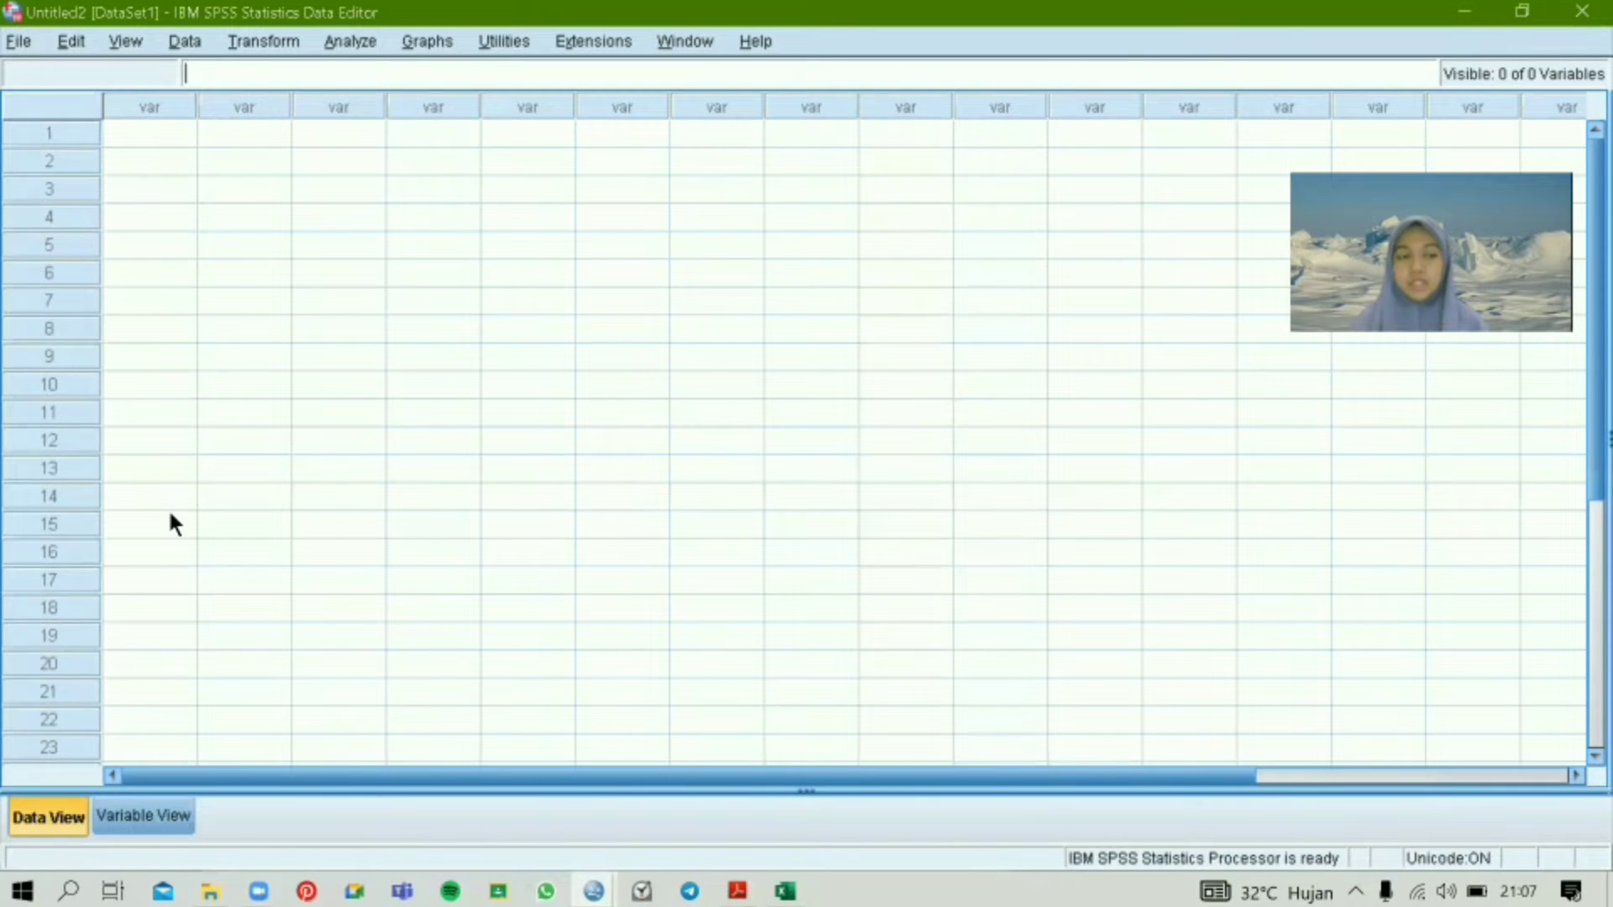
# Step: Define the first variable with the name Debit and 0 decimals
pyautogui.click(154, 815)
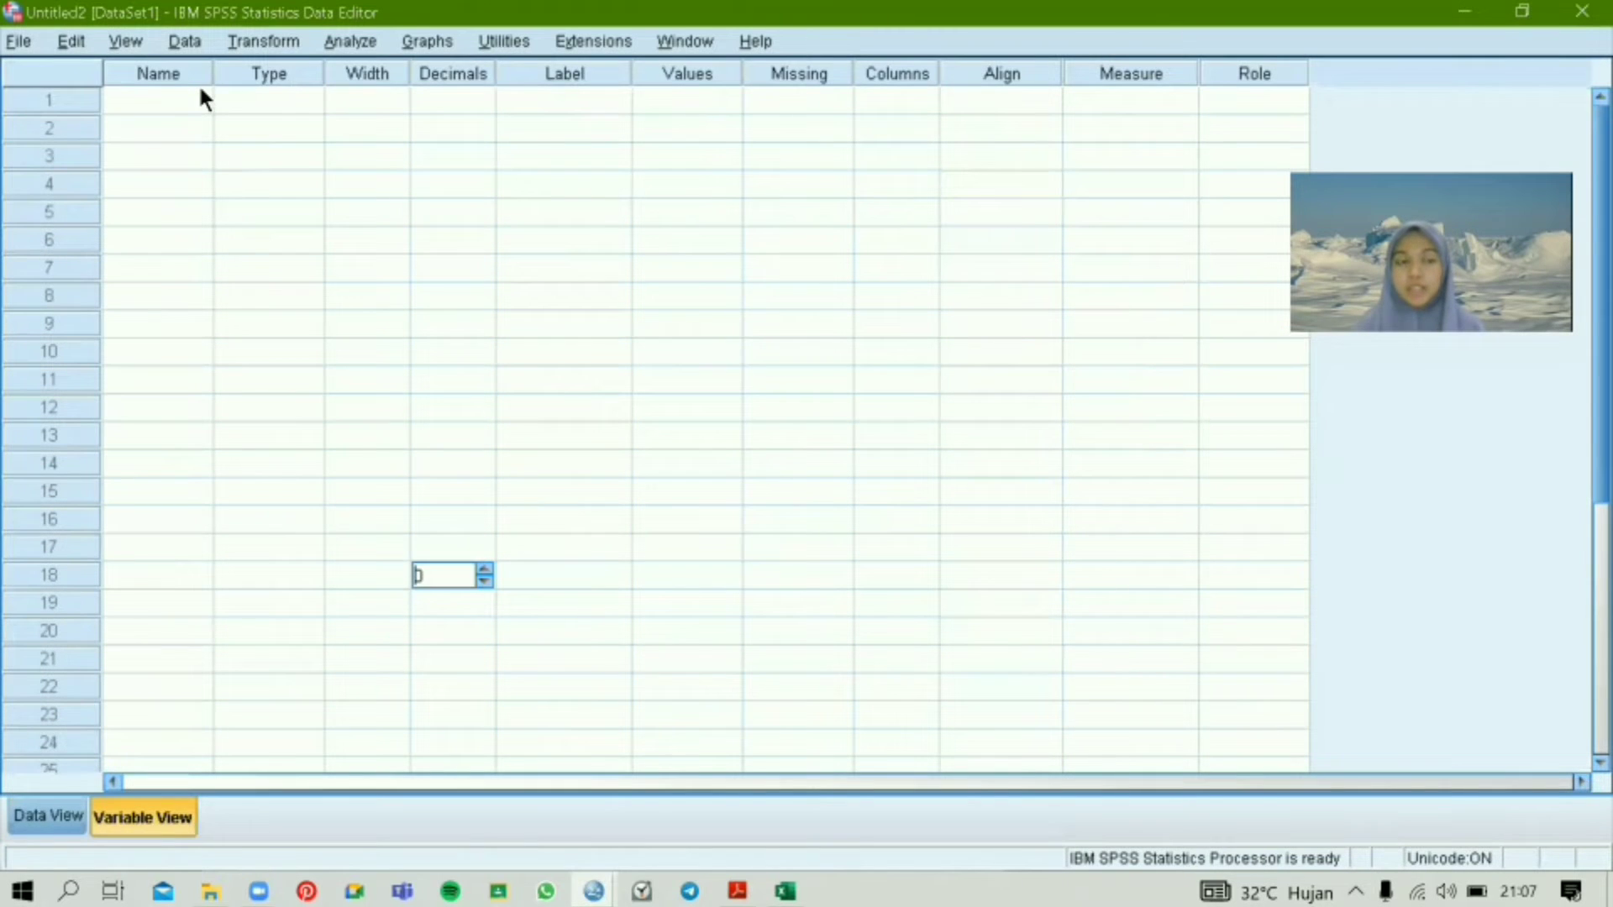
pyautogui.click(201, 94)
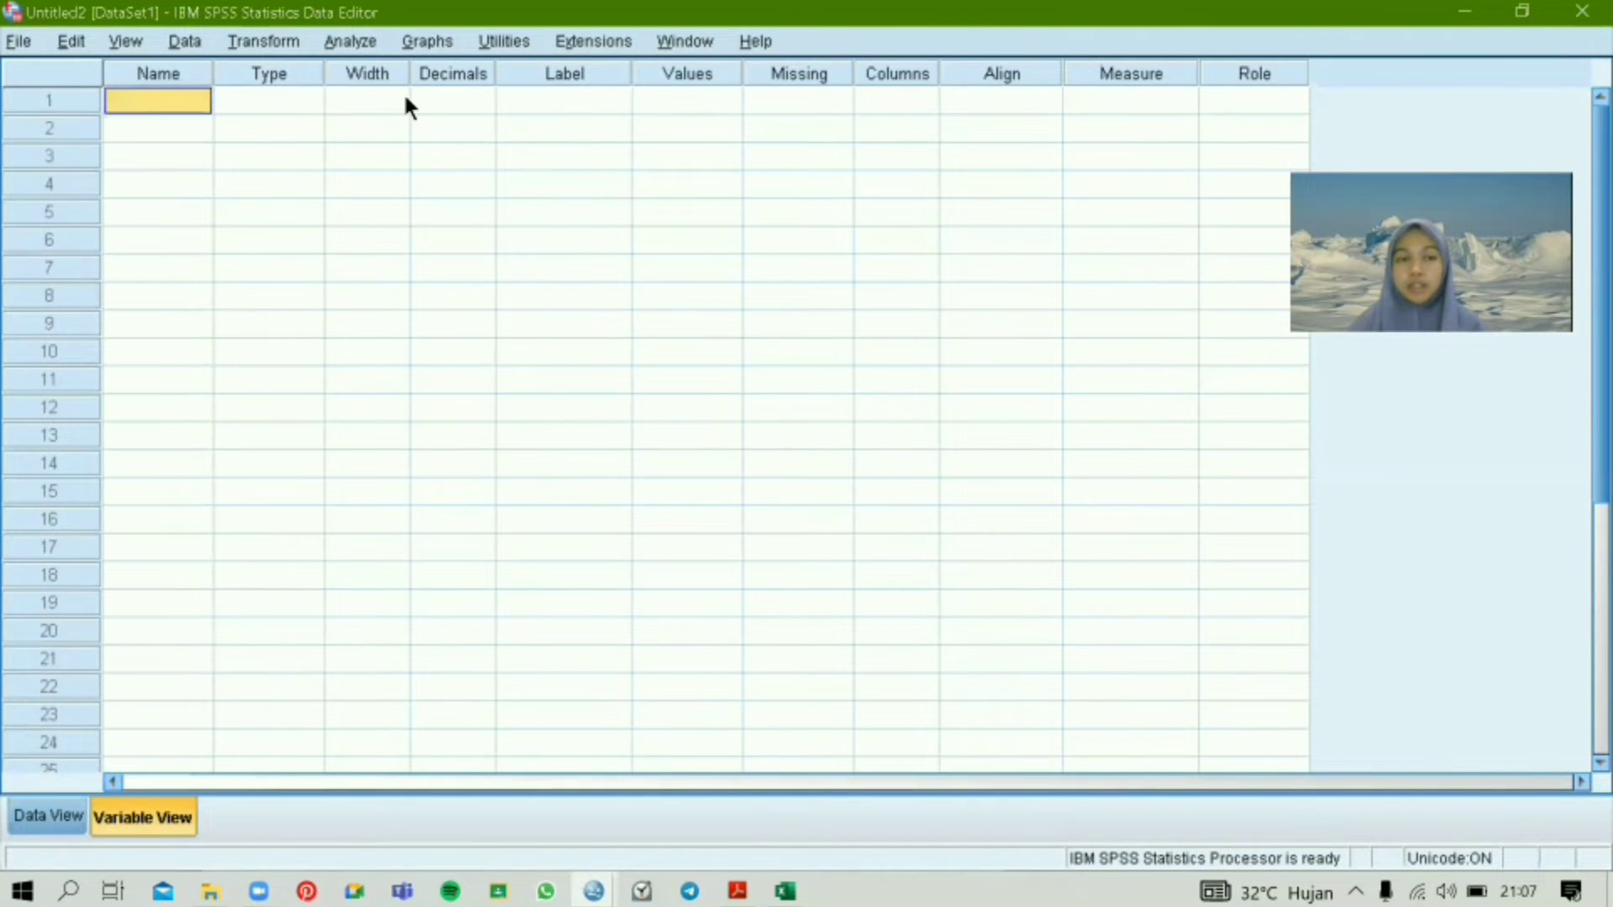
pyautogui.click(184, 98)
pyautogui.press('capslock')
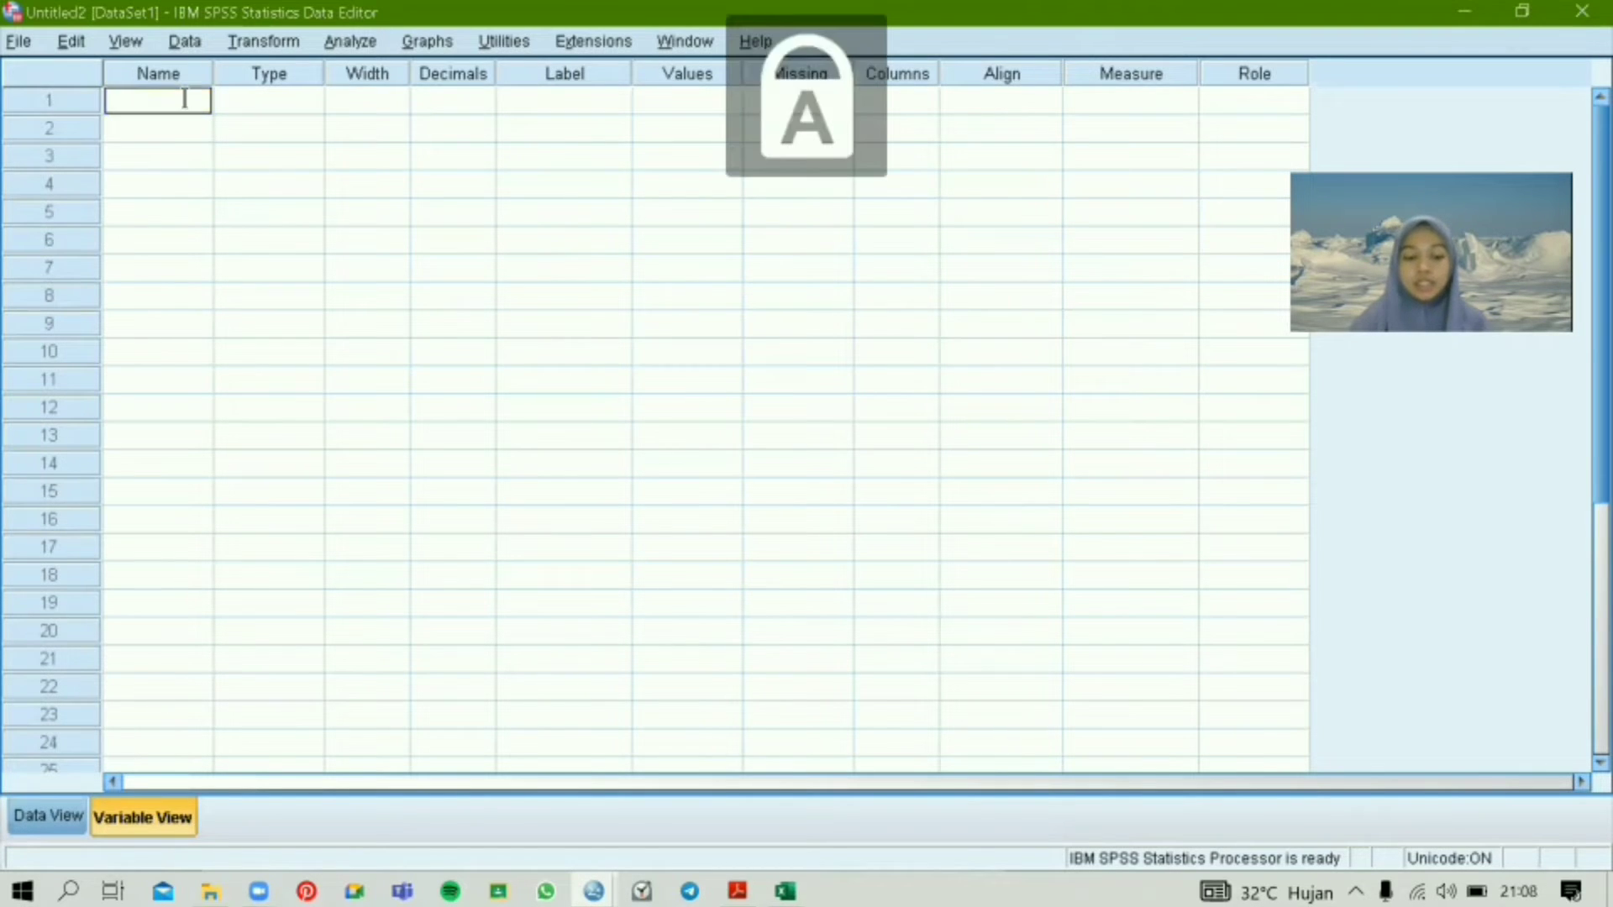
pyautogui.press('capslock')
pyautogui.write('D')
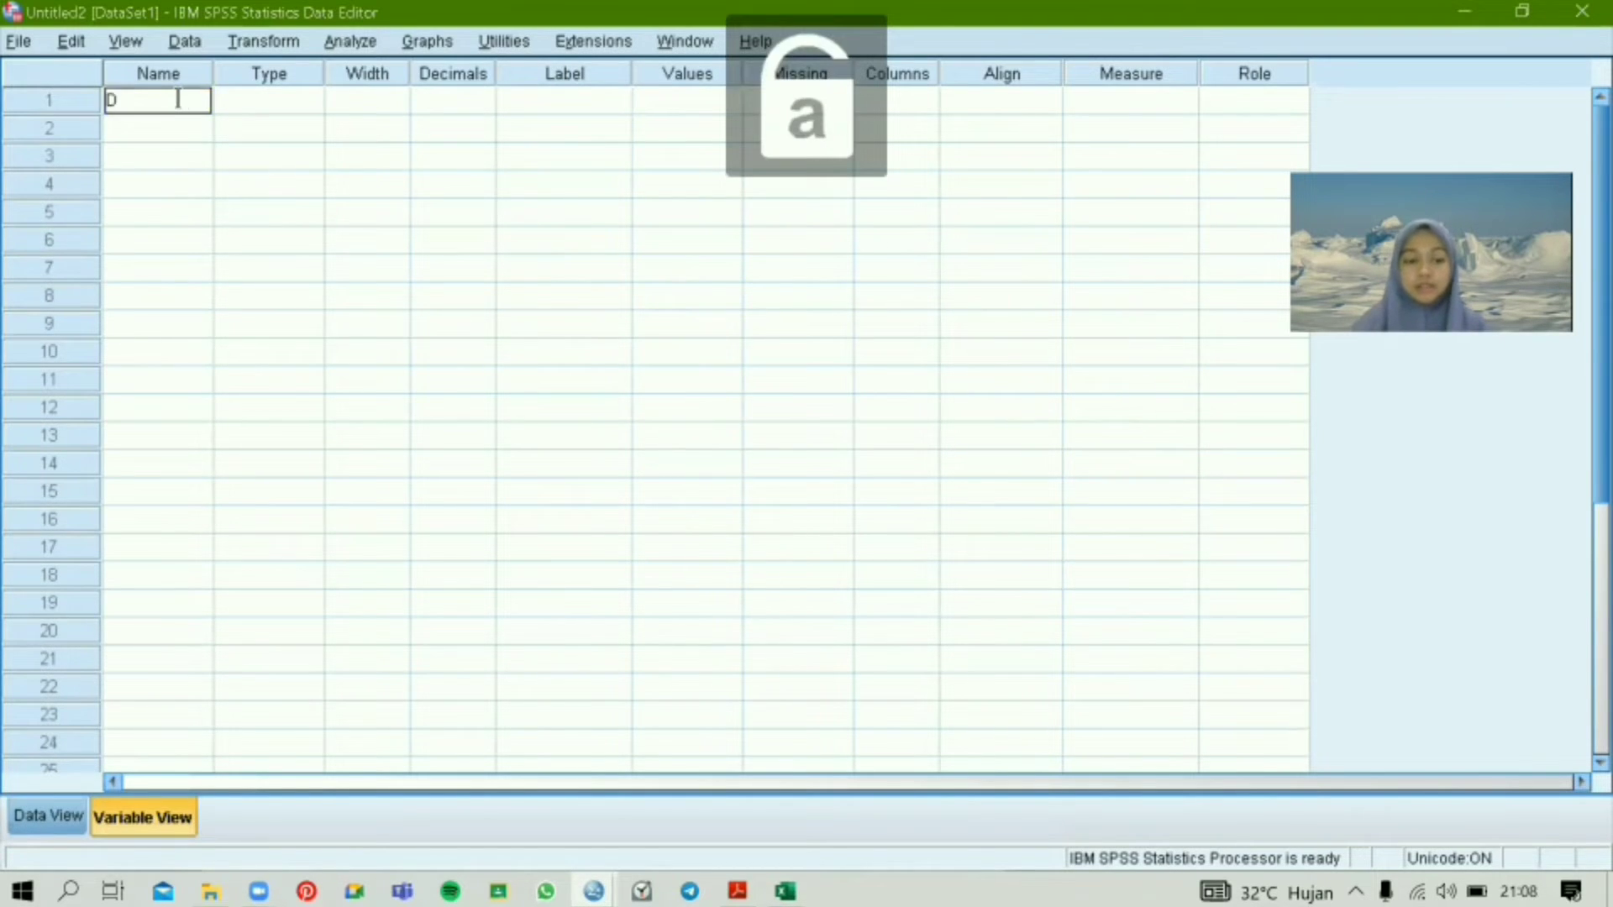
pyautogui.write('ebit')
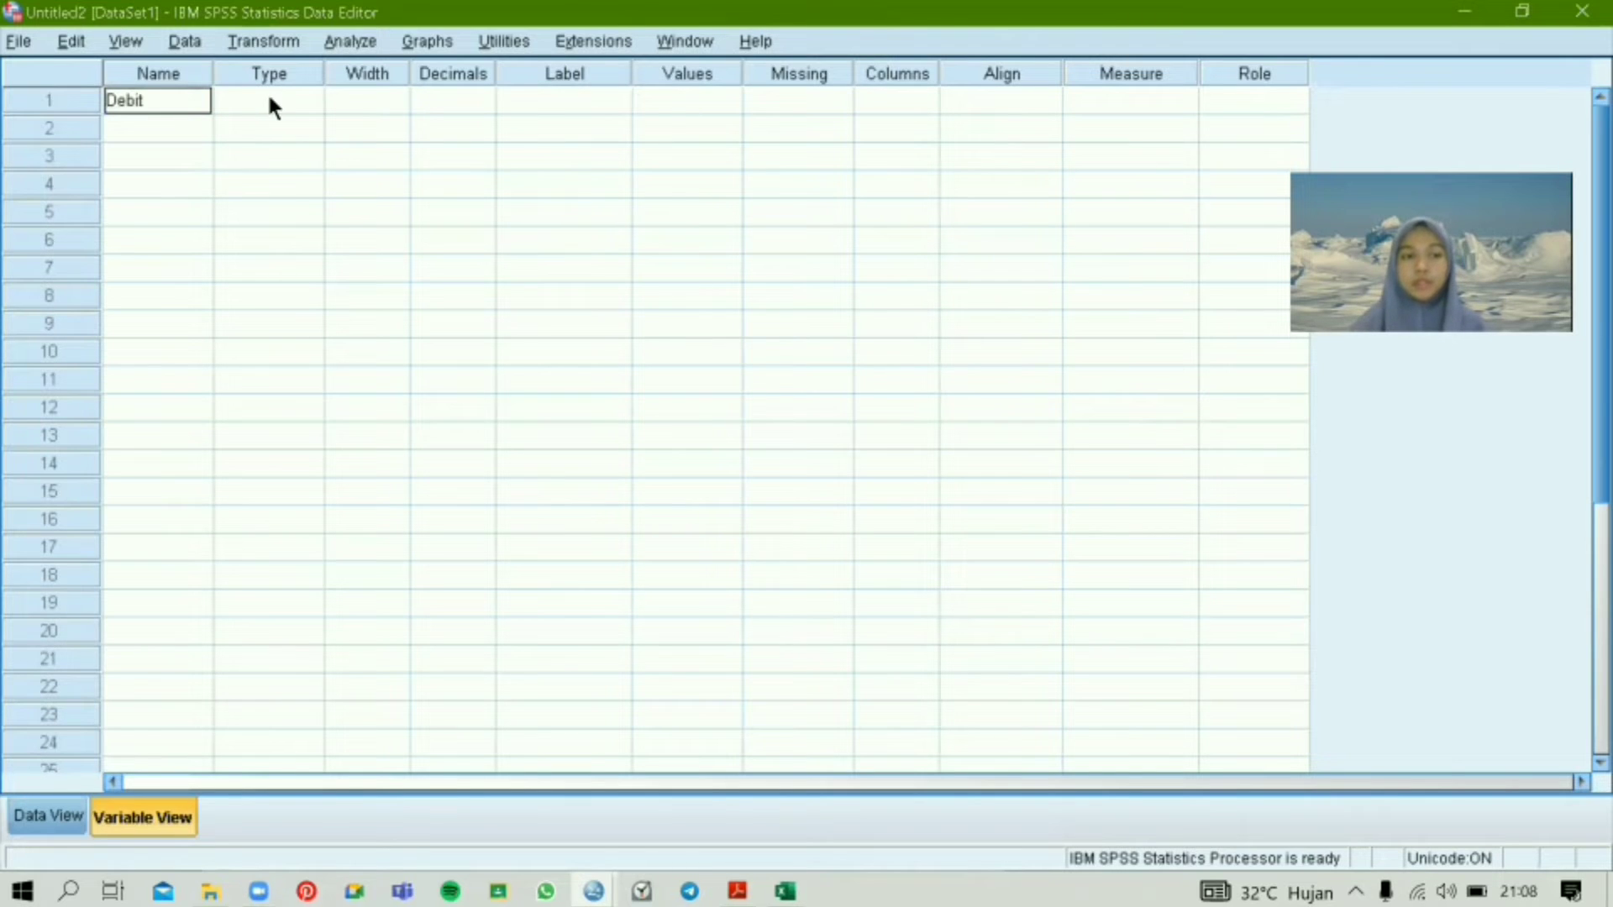
pyautogui.click(269, 99)
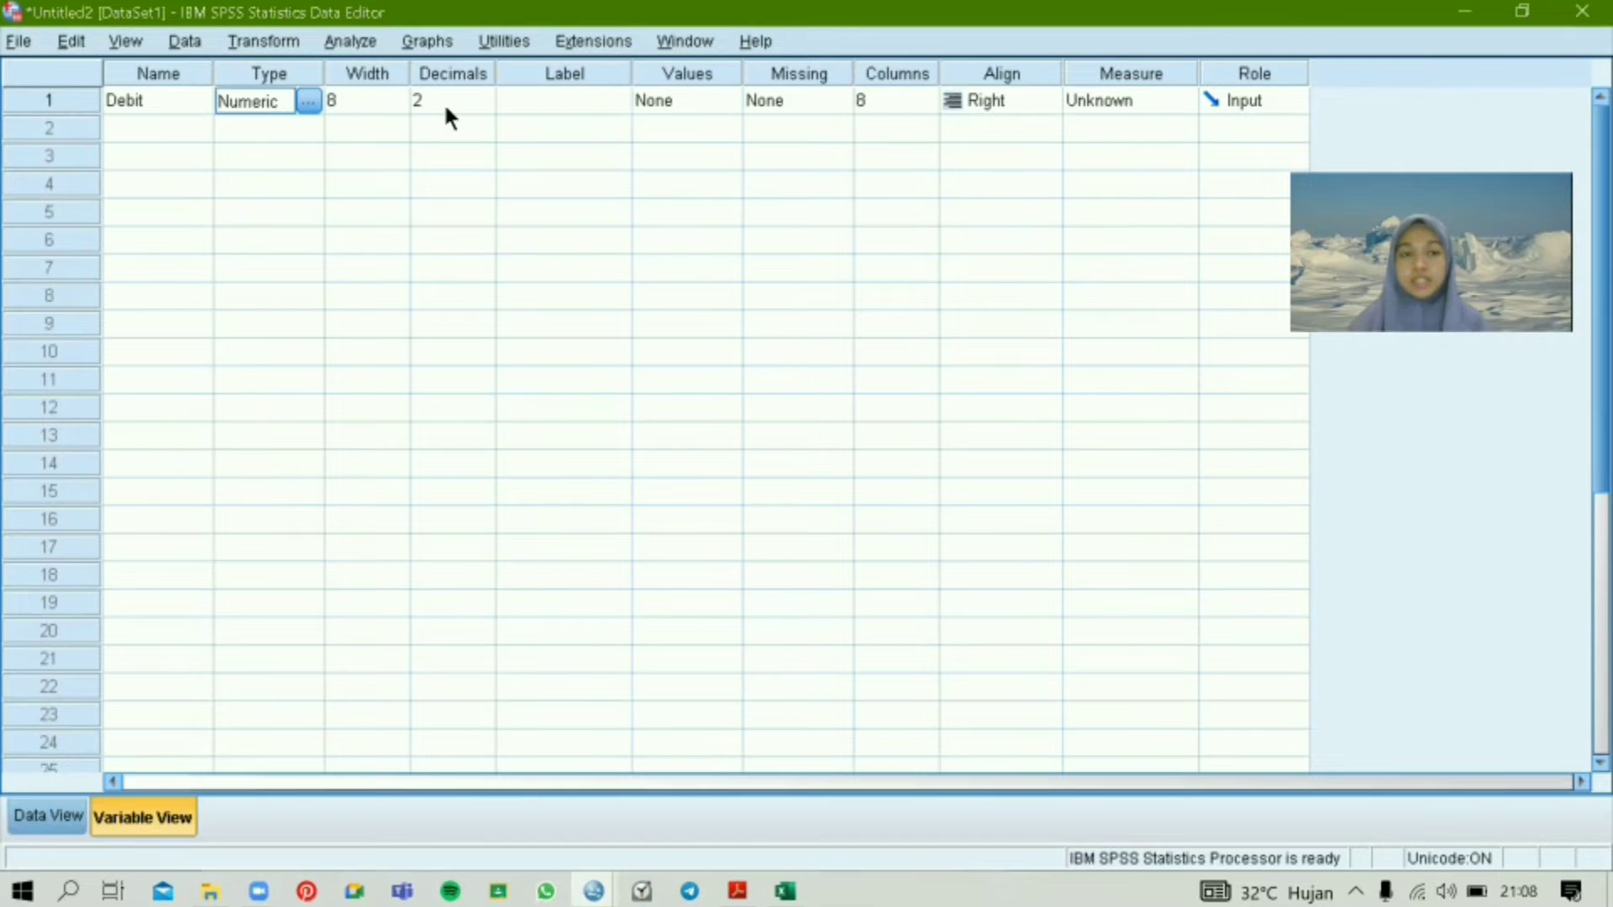
pyautogui.click(487, 104)
pyautogui.click(487, 105)
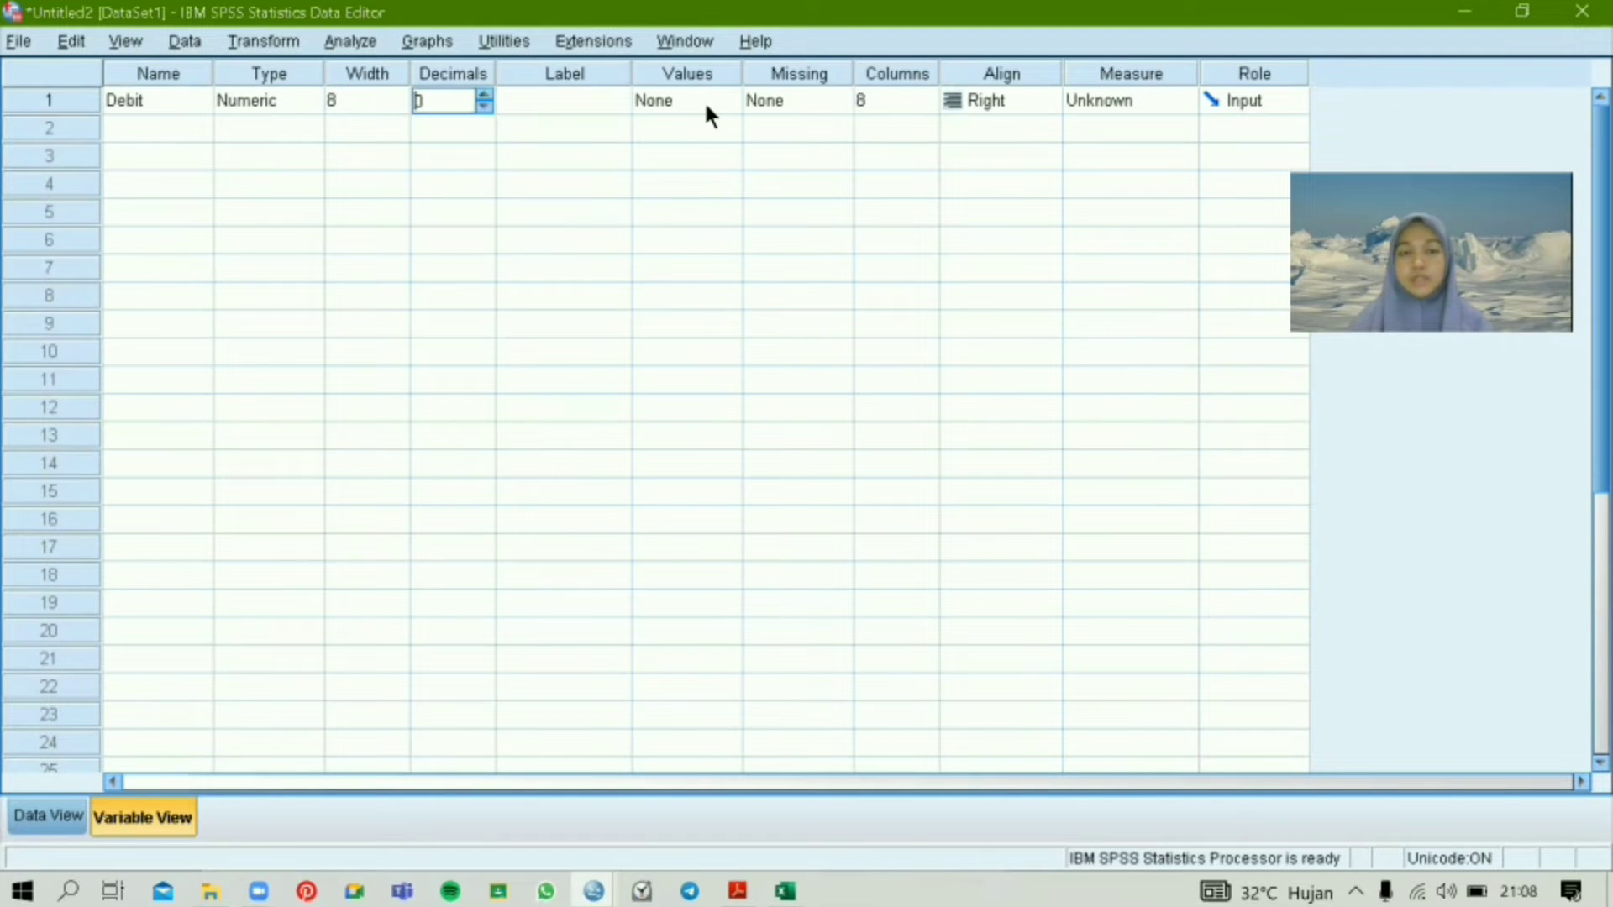
# Step: Assign value labels to the Debit variable: 1 = 20, 2 = 40 and 3 = 60
pyautogui.click(704, 99)
pyautogui.click(731, 100)
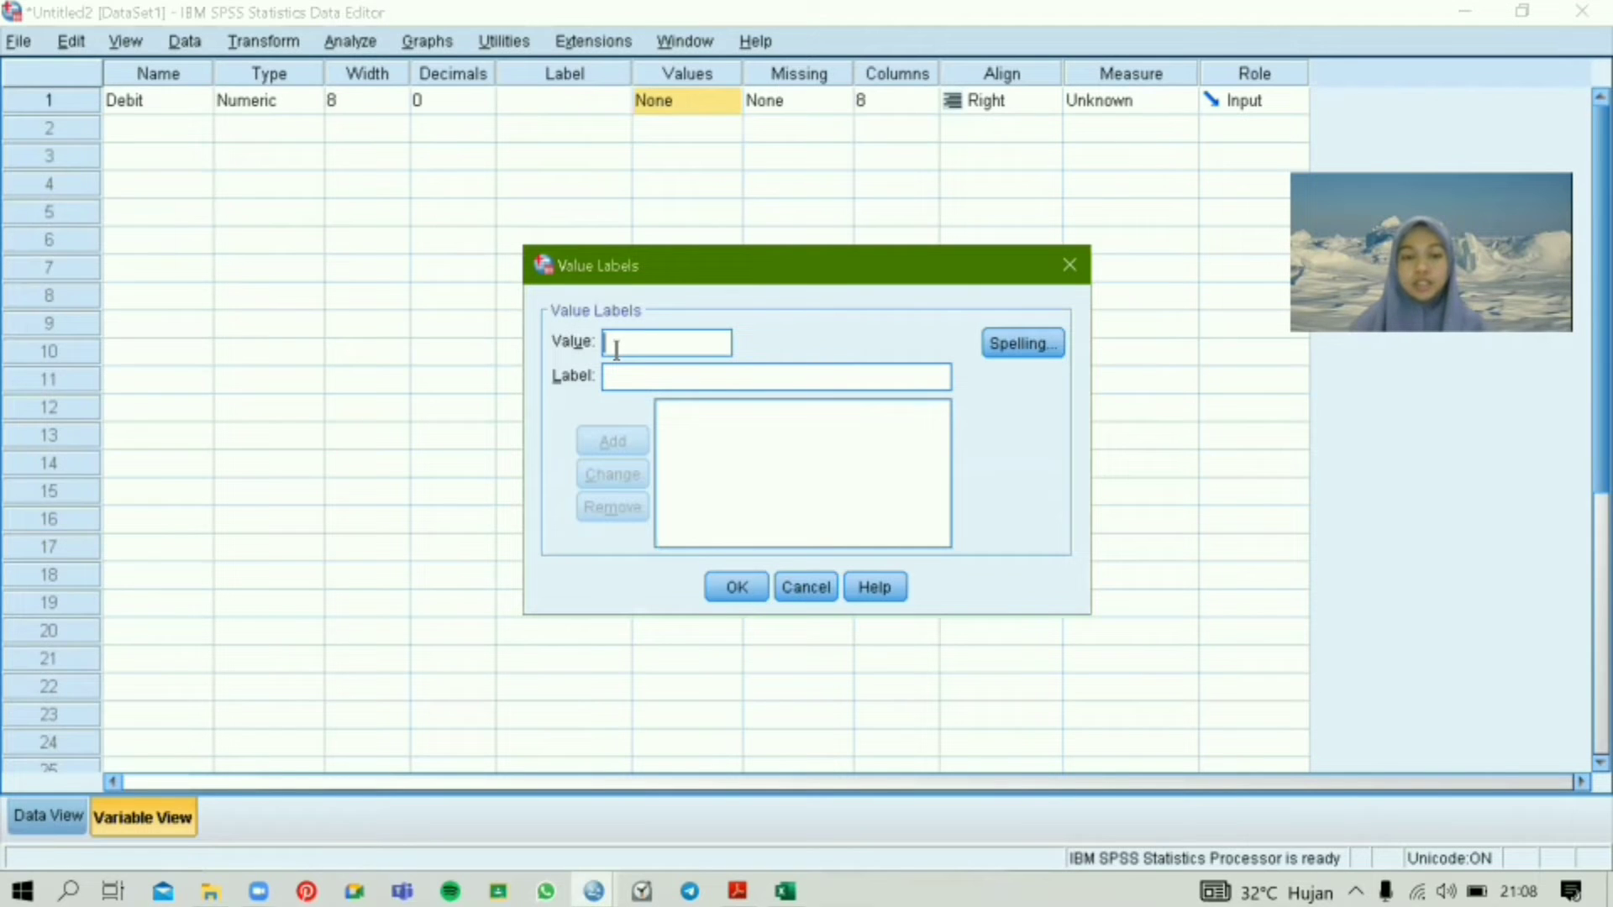
pyautogui.write('1')
pyautogui.click(625, 375)
pyautogui.write('20')
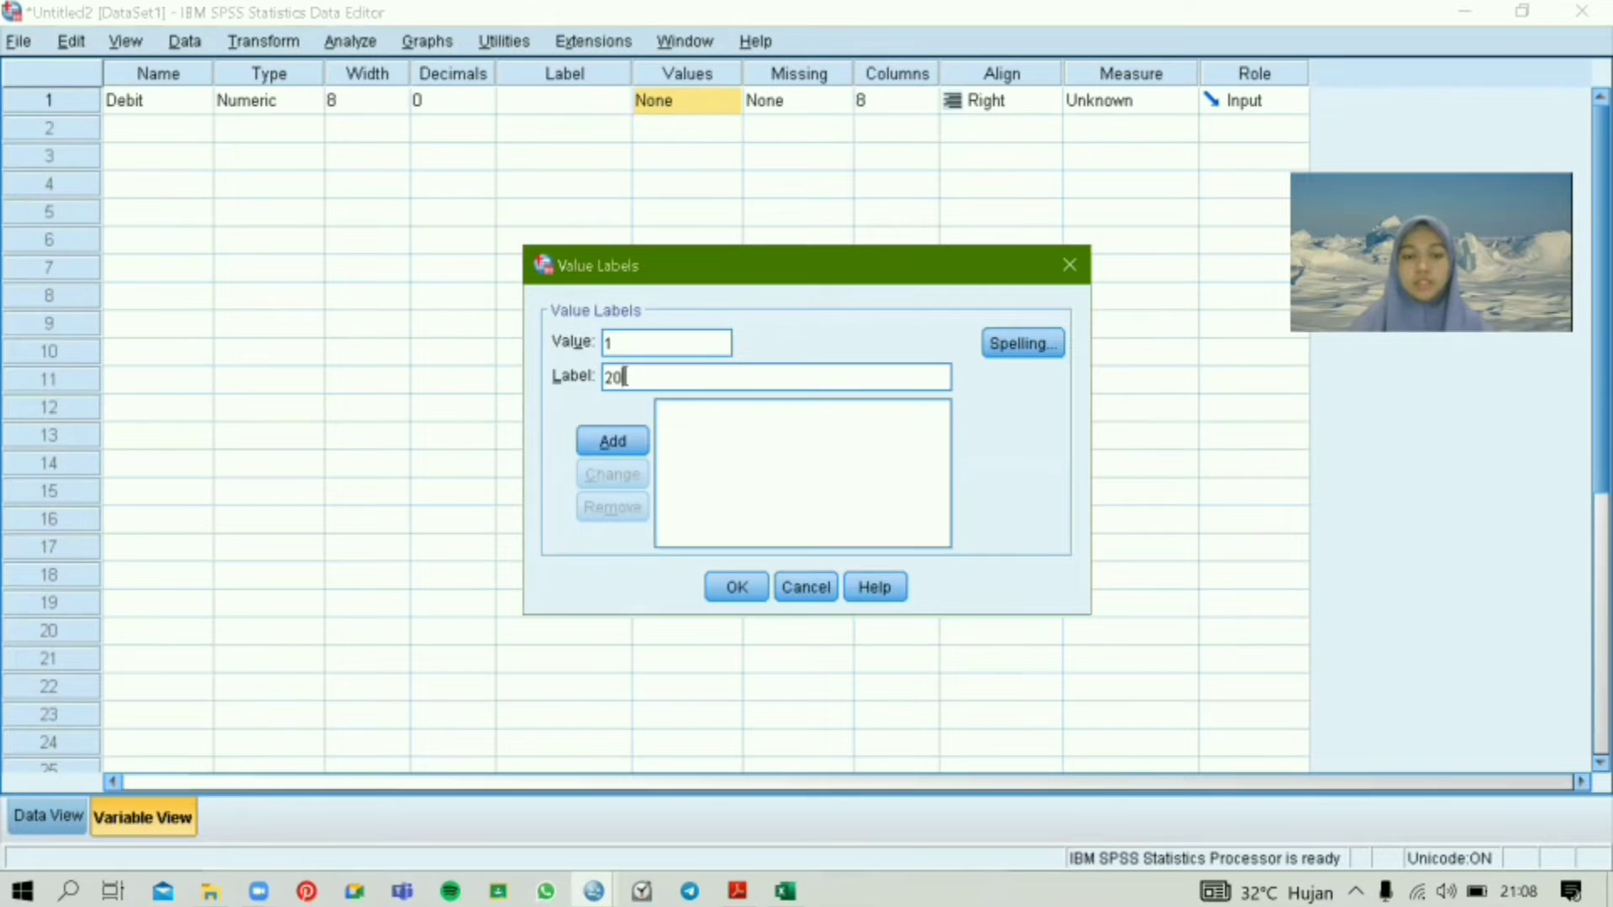
pyautogui.press('Return')
pyautogui.write('2')
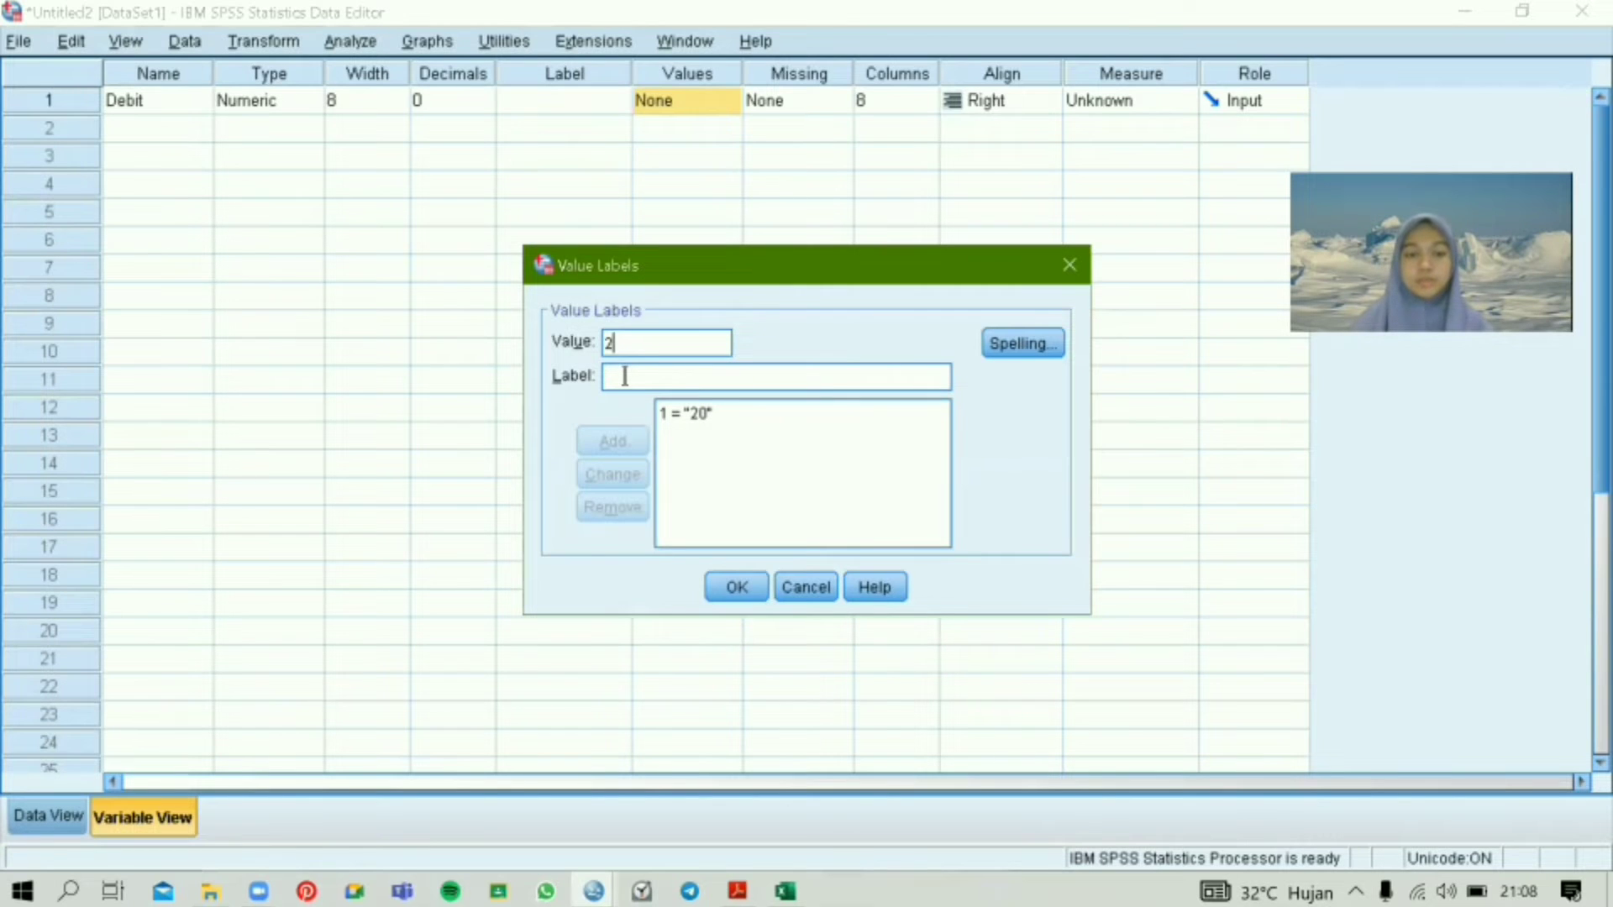
pyautogui.click(625, 376)
pyautogui.write('40')
pyautogui.press('Return')
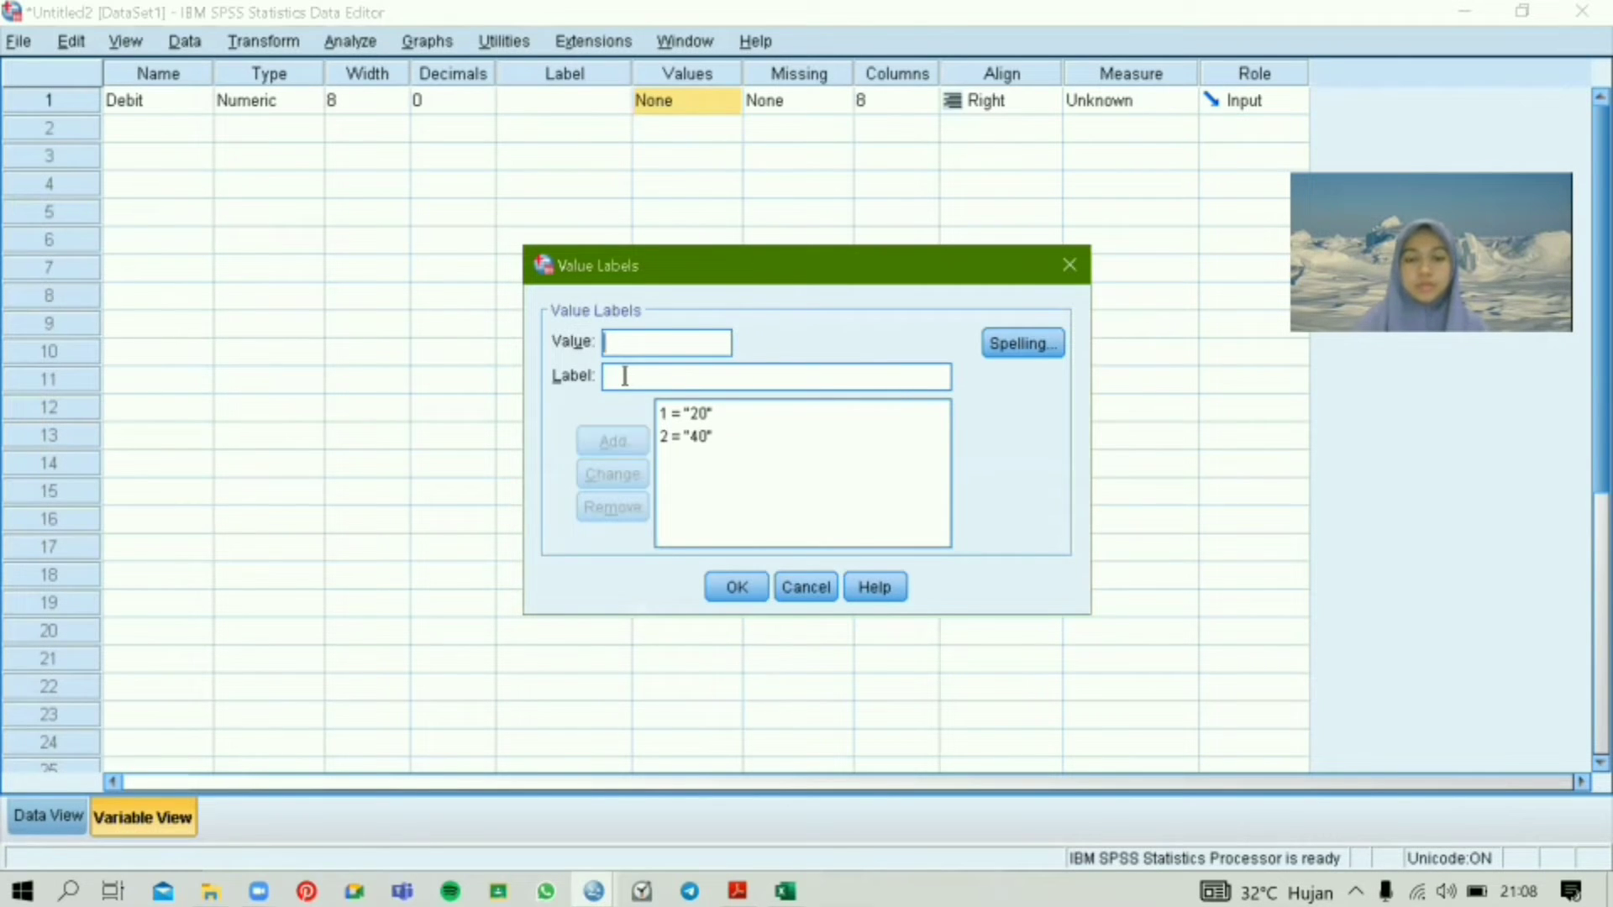
pyautogui.write('3')
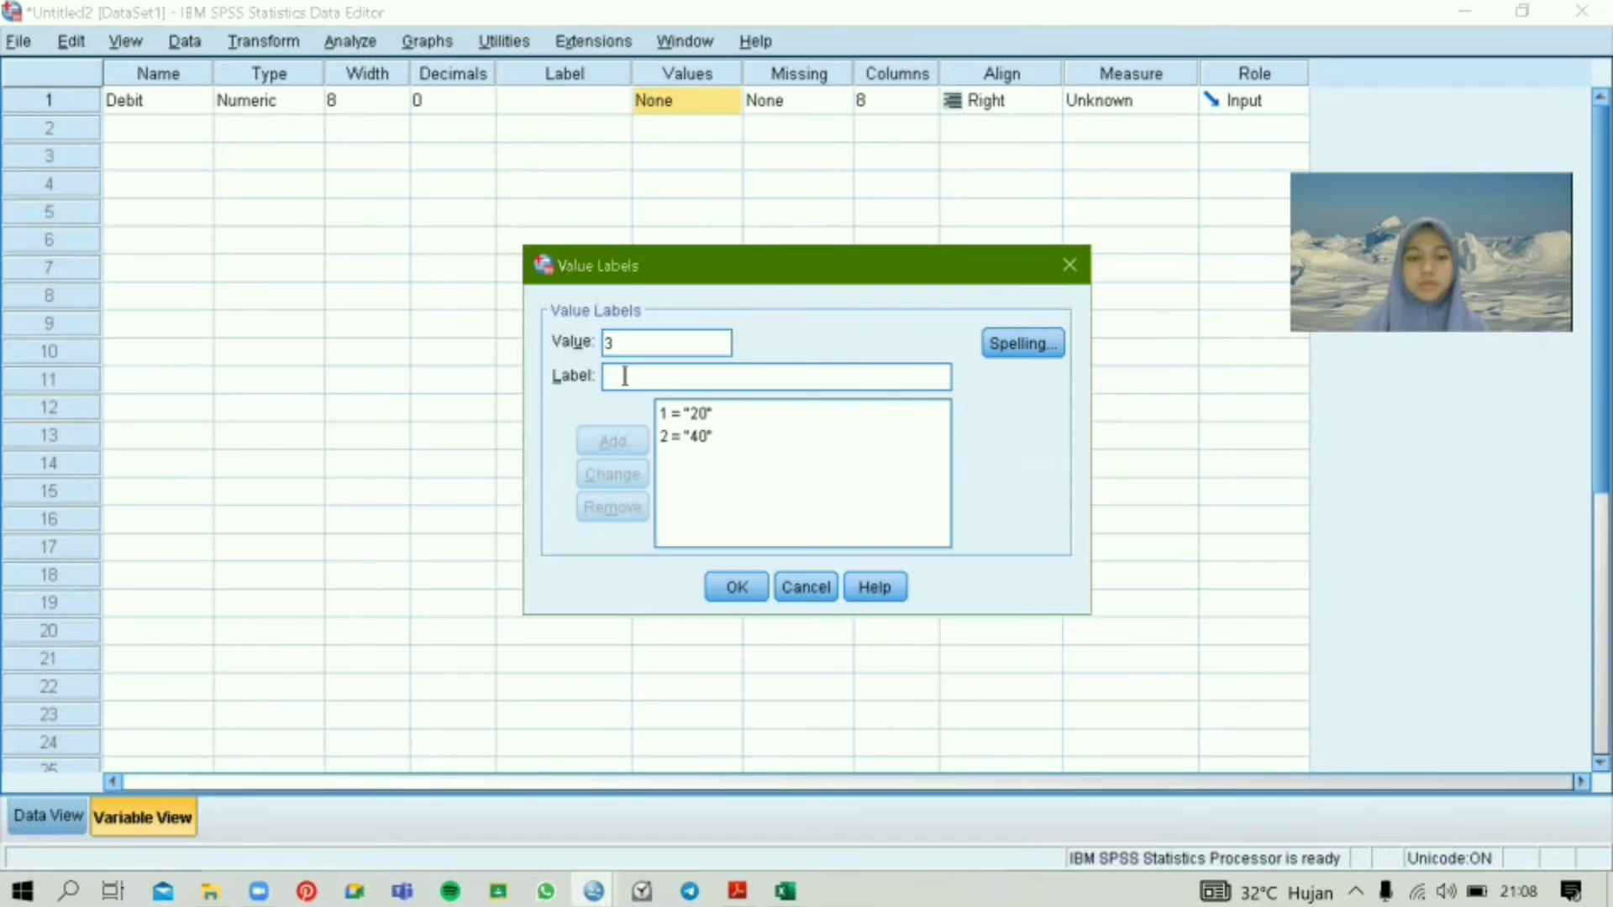
pyautogui.write('60')
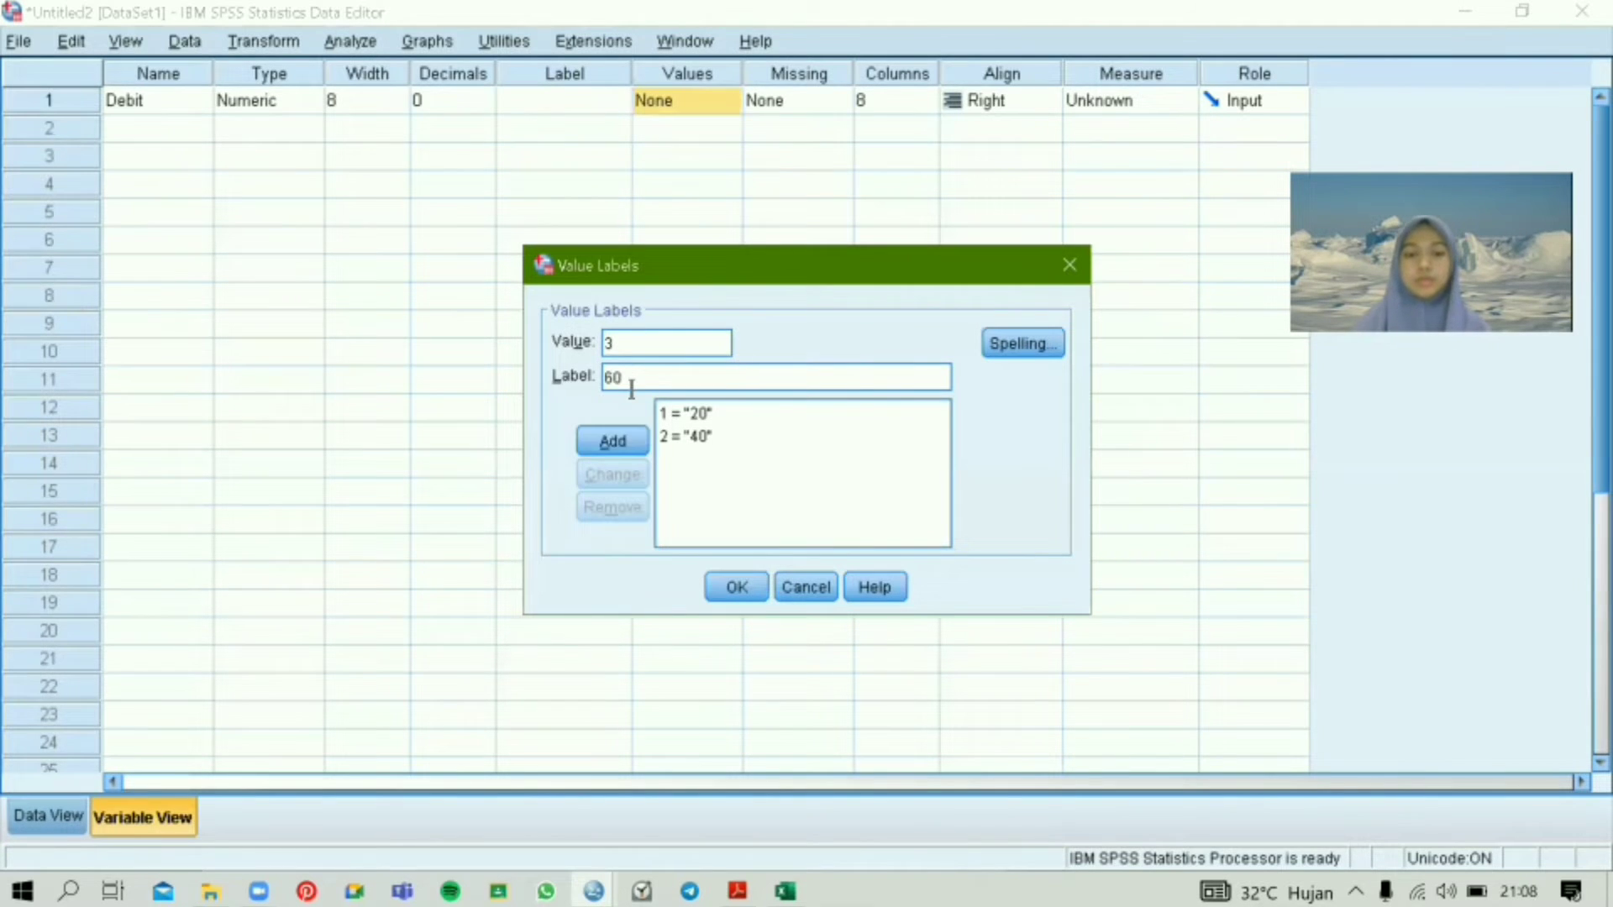
pyautogui.press('Return')
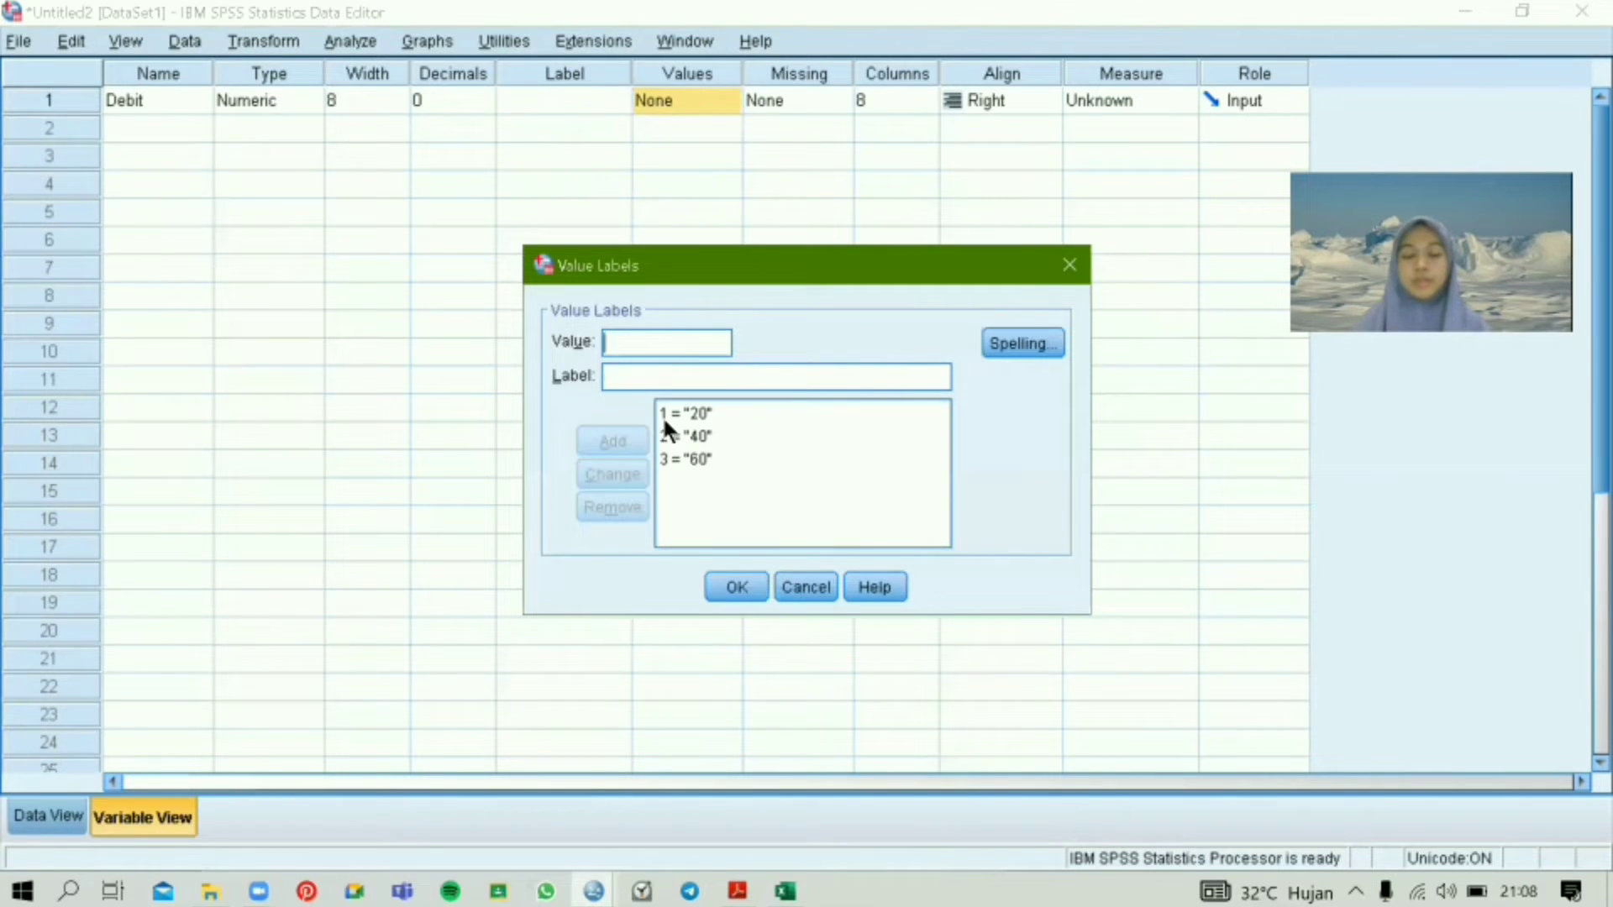
pyautogui.click(734, 581)
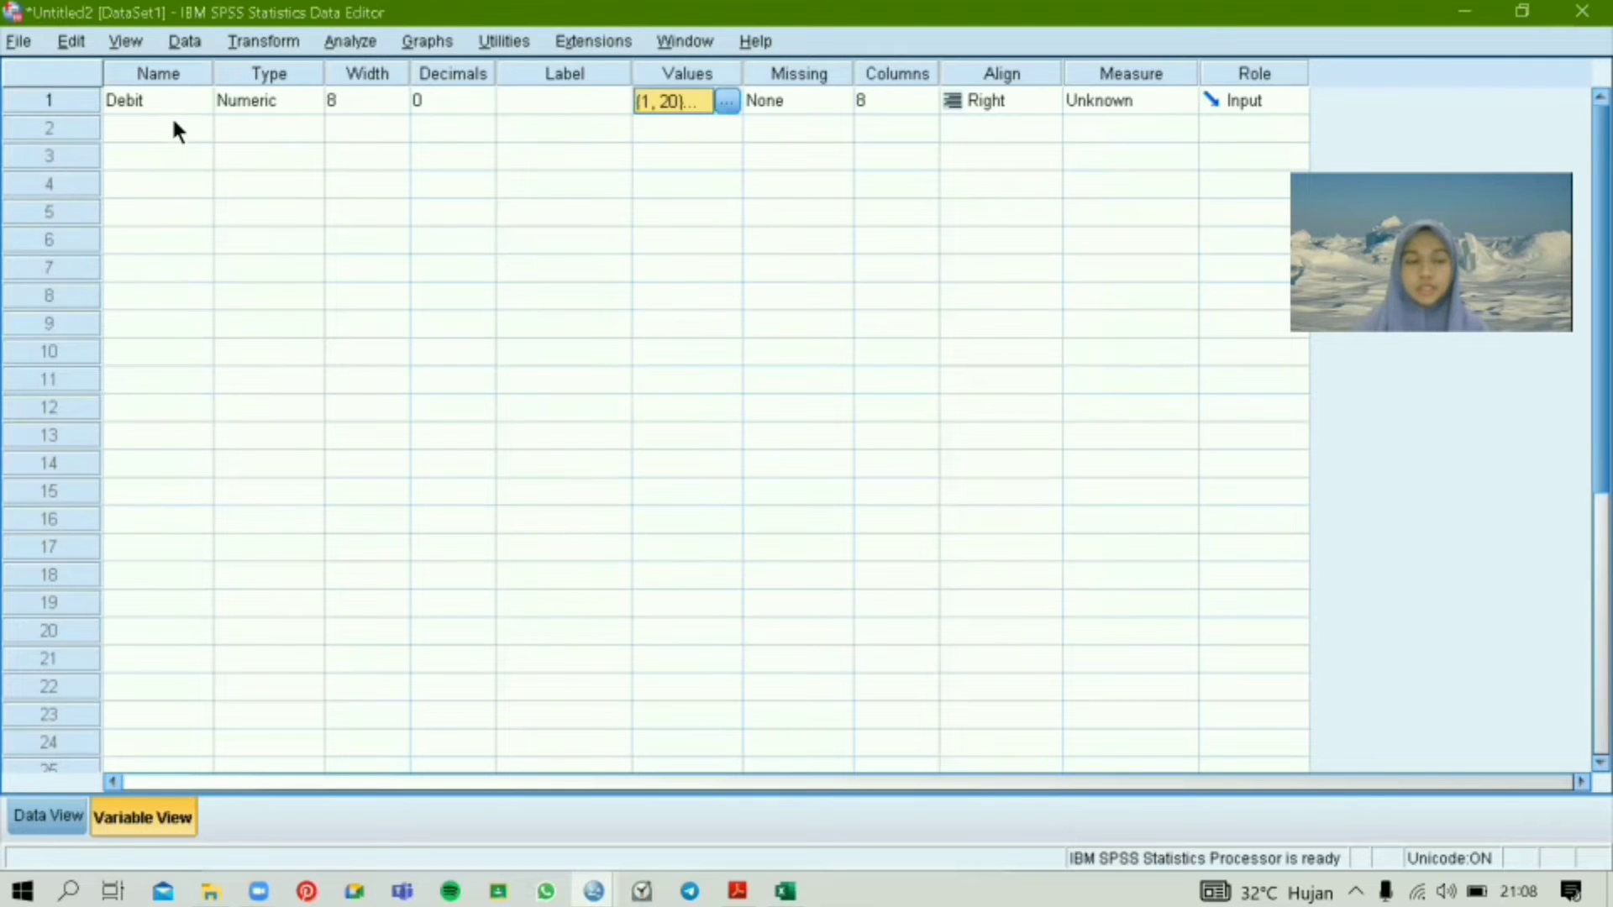
# Step: Define the second variable with the name data_ke and 0 decimals
pyautogui.click(178, 129)
pyautogui.write('data')
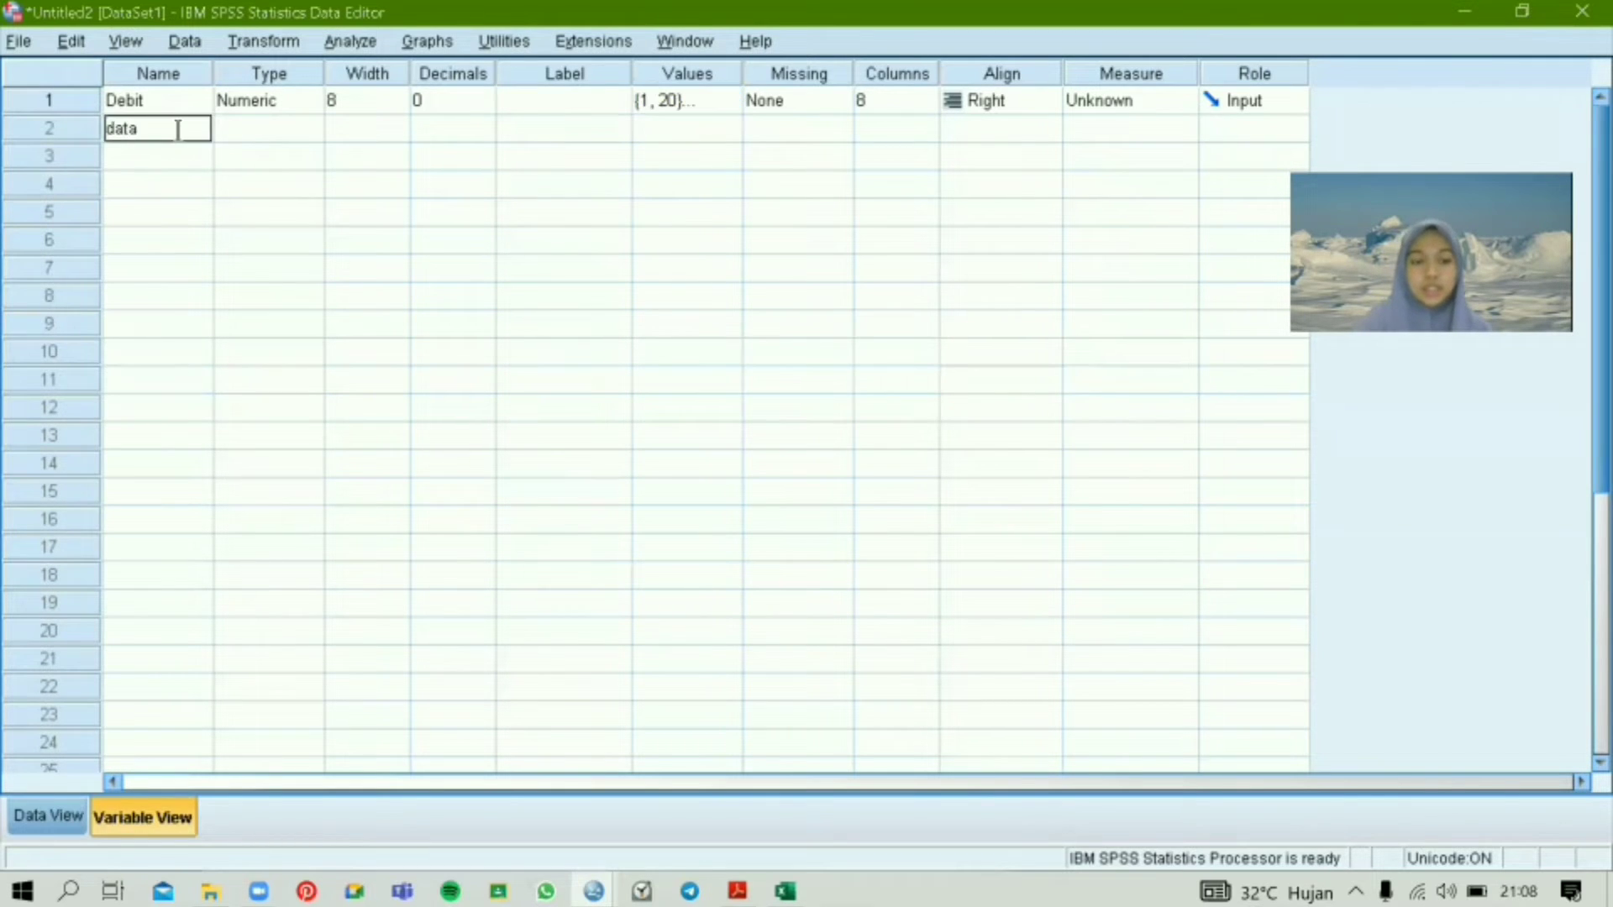
pyautogui.write('_ke')
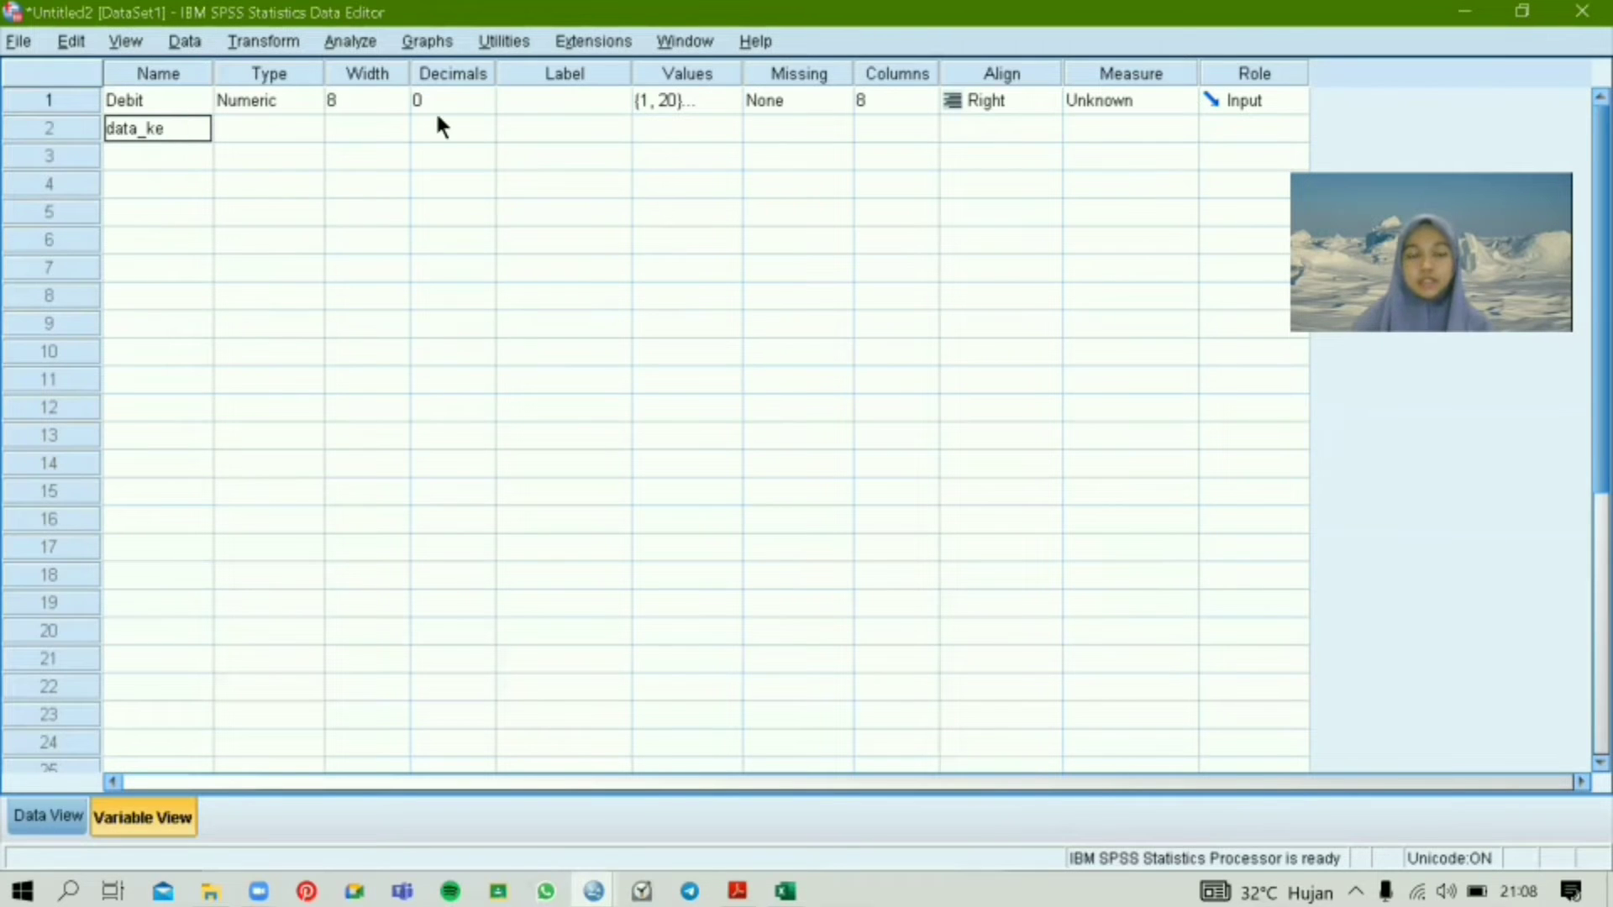
pyautogui.click(485, 133)
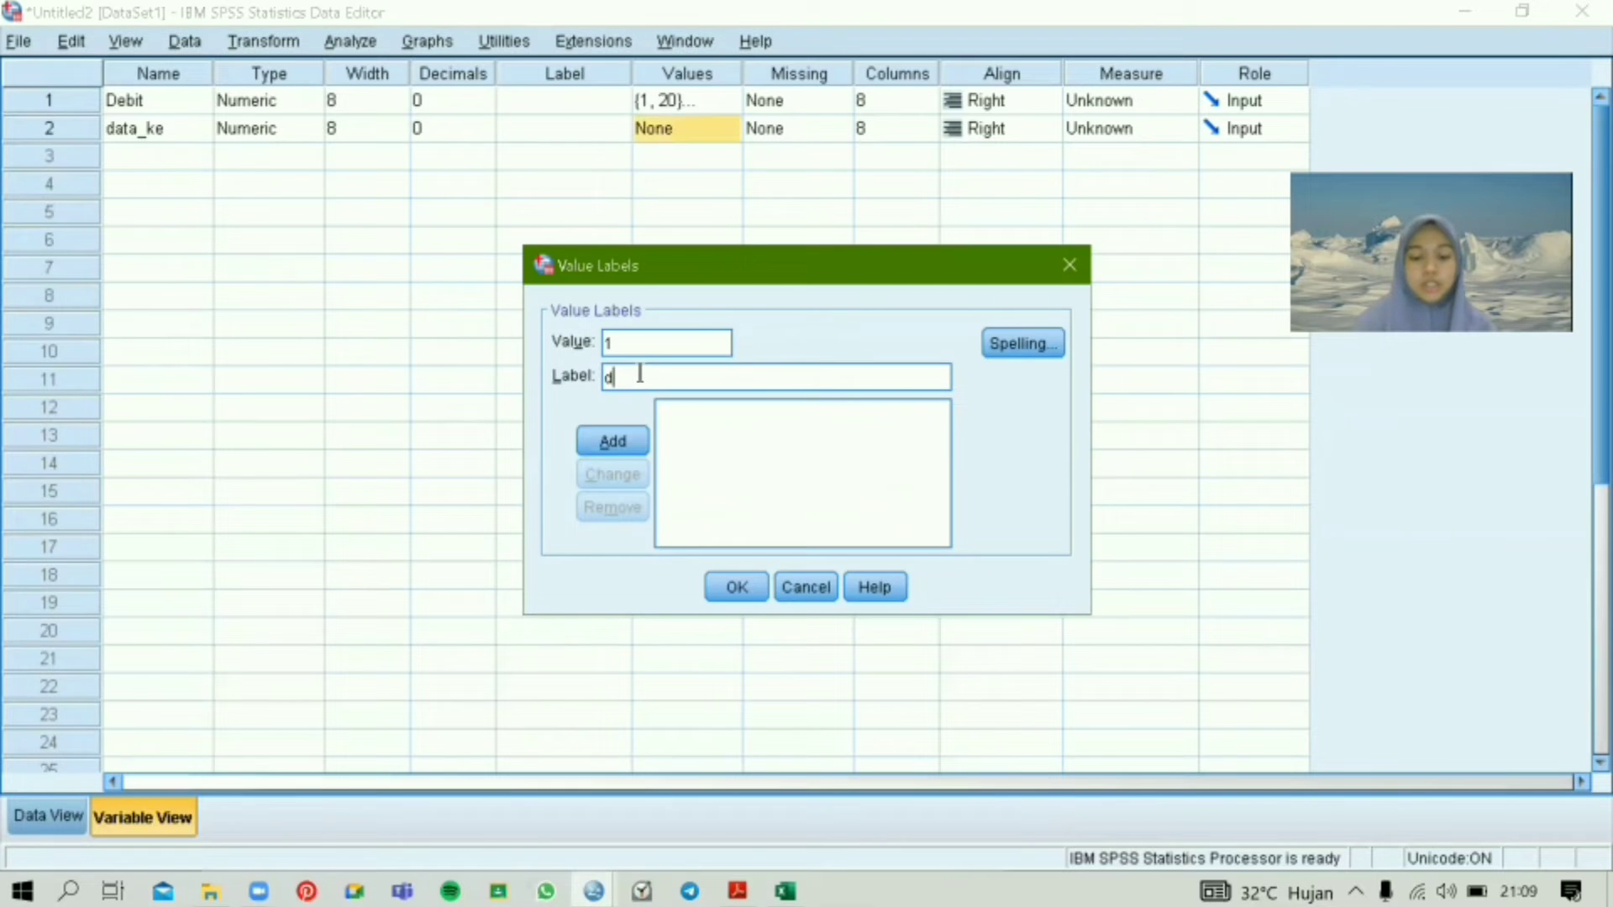
# Step: Add value labels to the data_ke variable: 1 = data ke-1, 2 = data ke-2 and 3 = data ke-3
pyautogui.write('ata k')
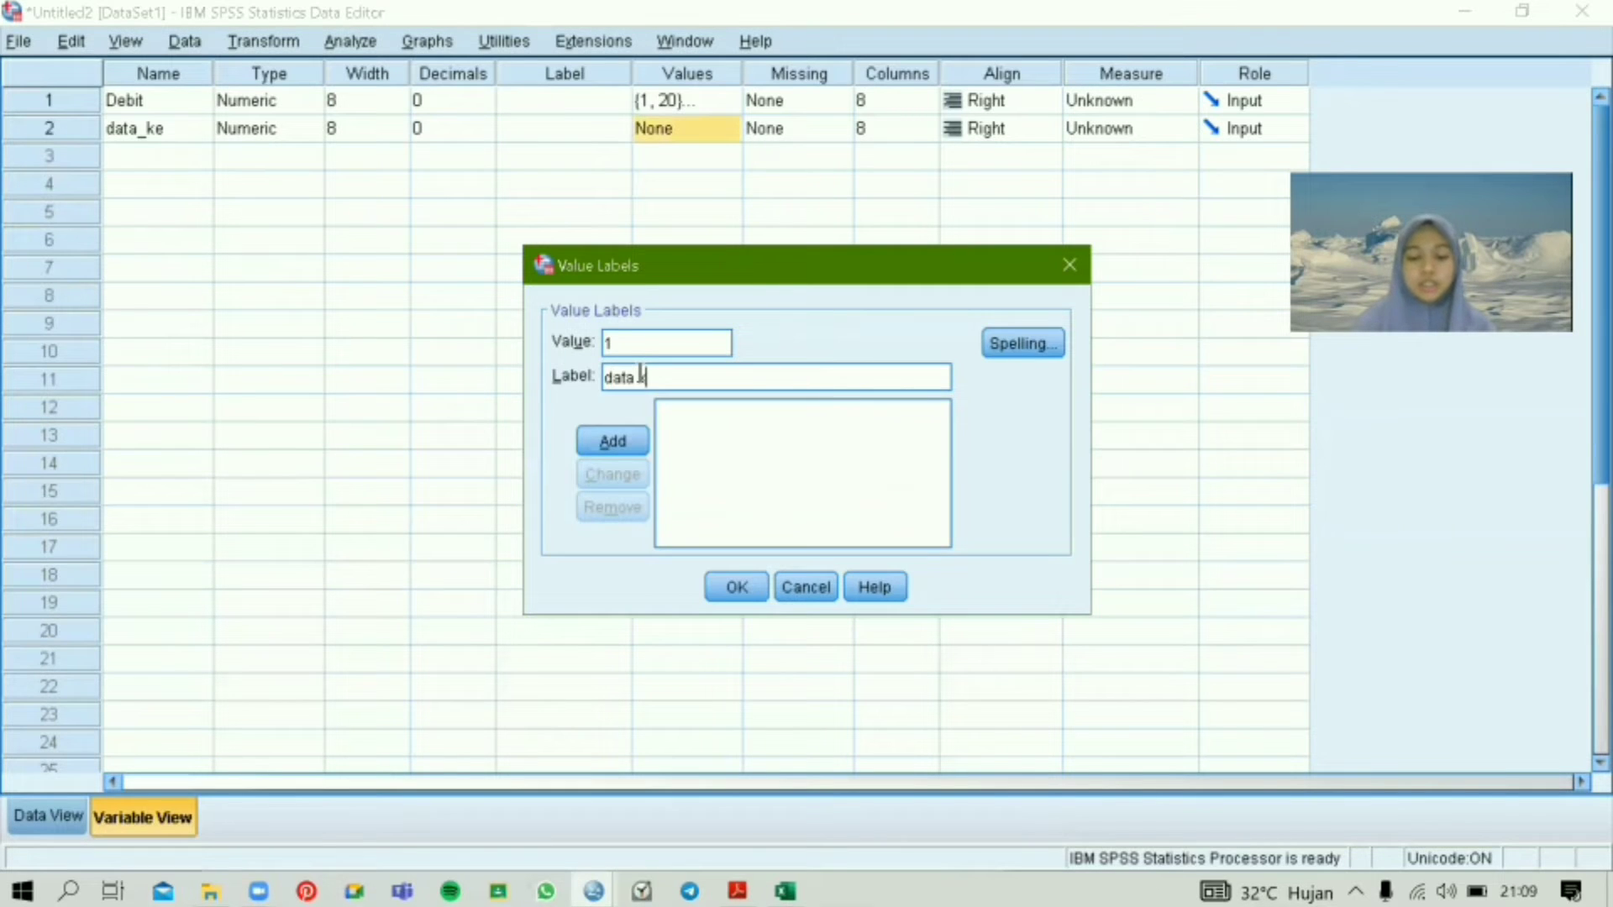
pyautogui.write('e-1')
pyautogui.press('Return')
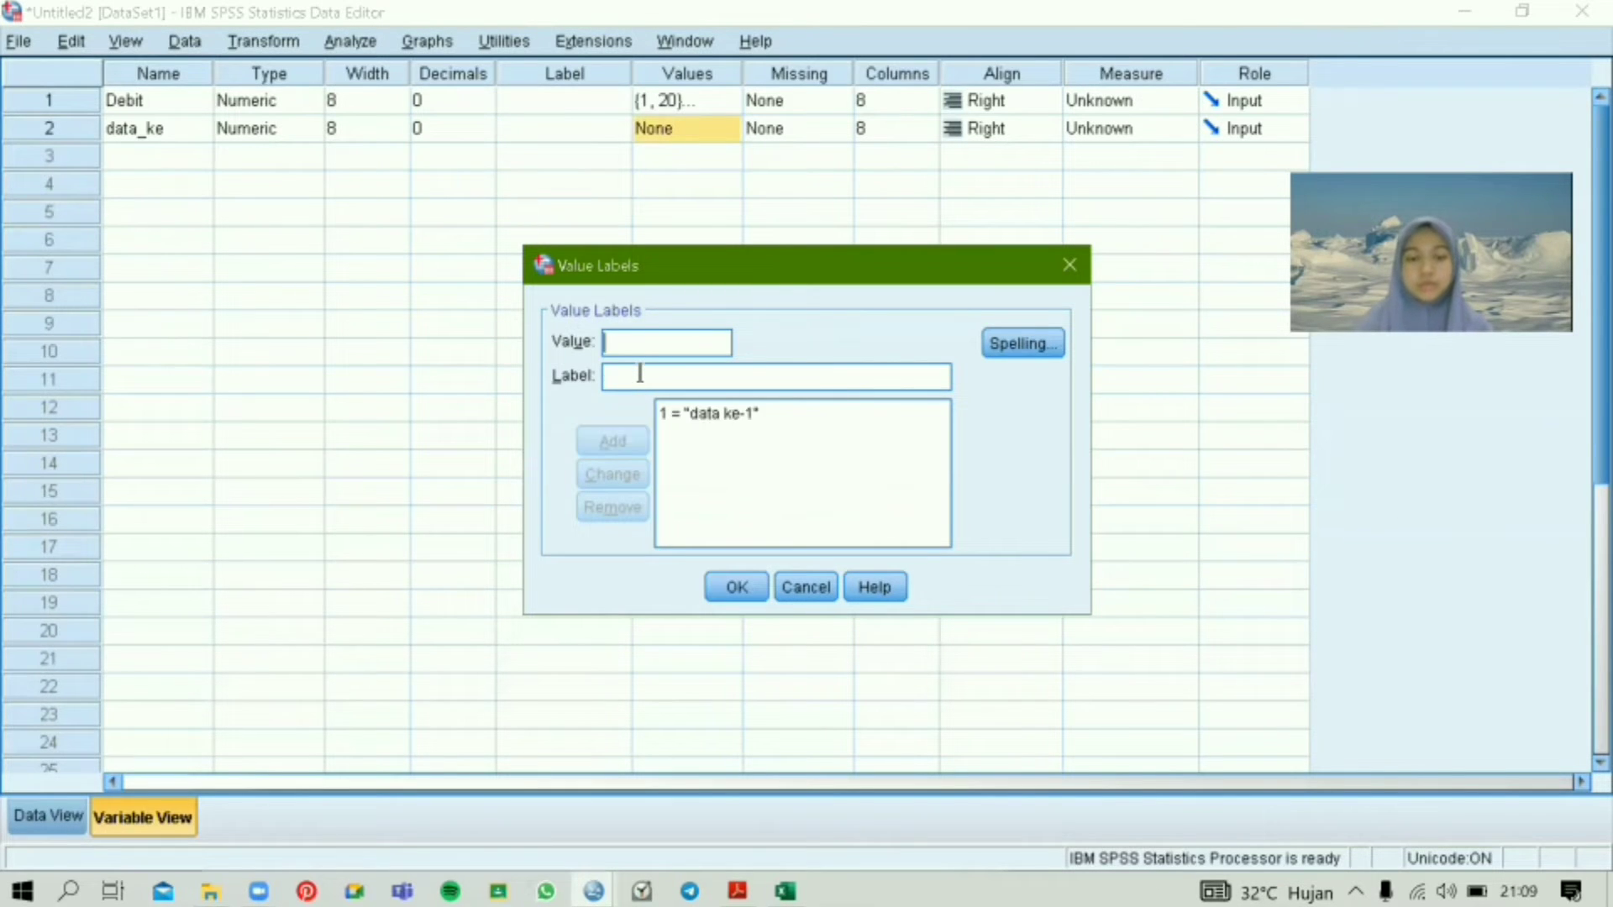
pyautogui.write('2')
pyautogui.click(640, 375)
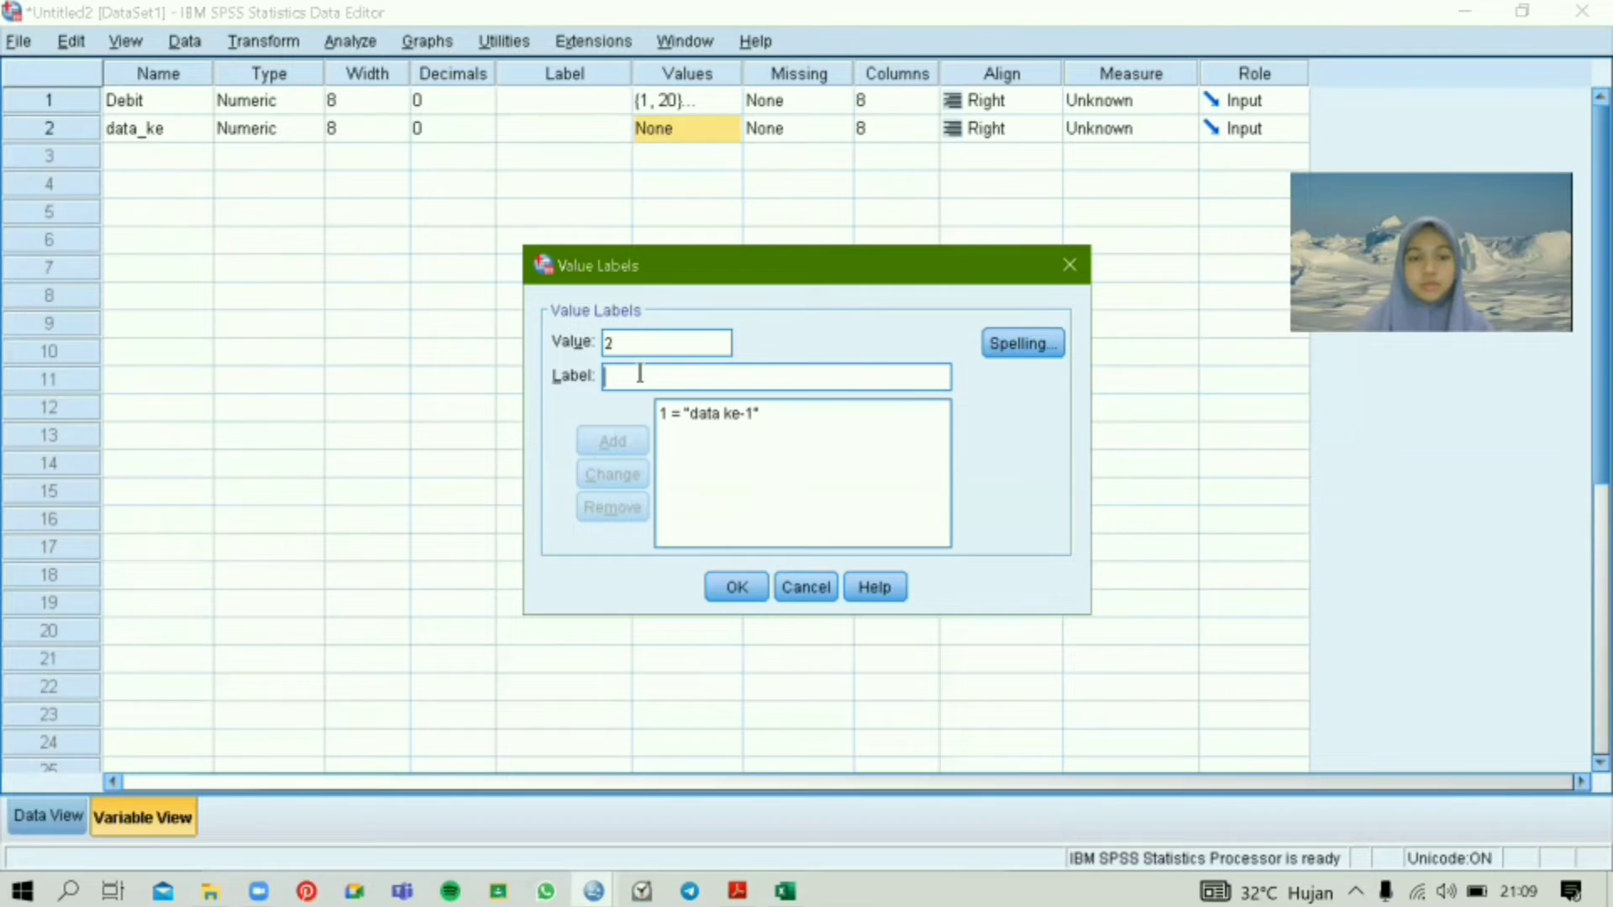
pyautogui.write('data ke-2')
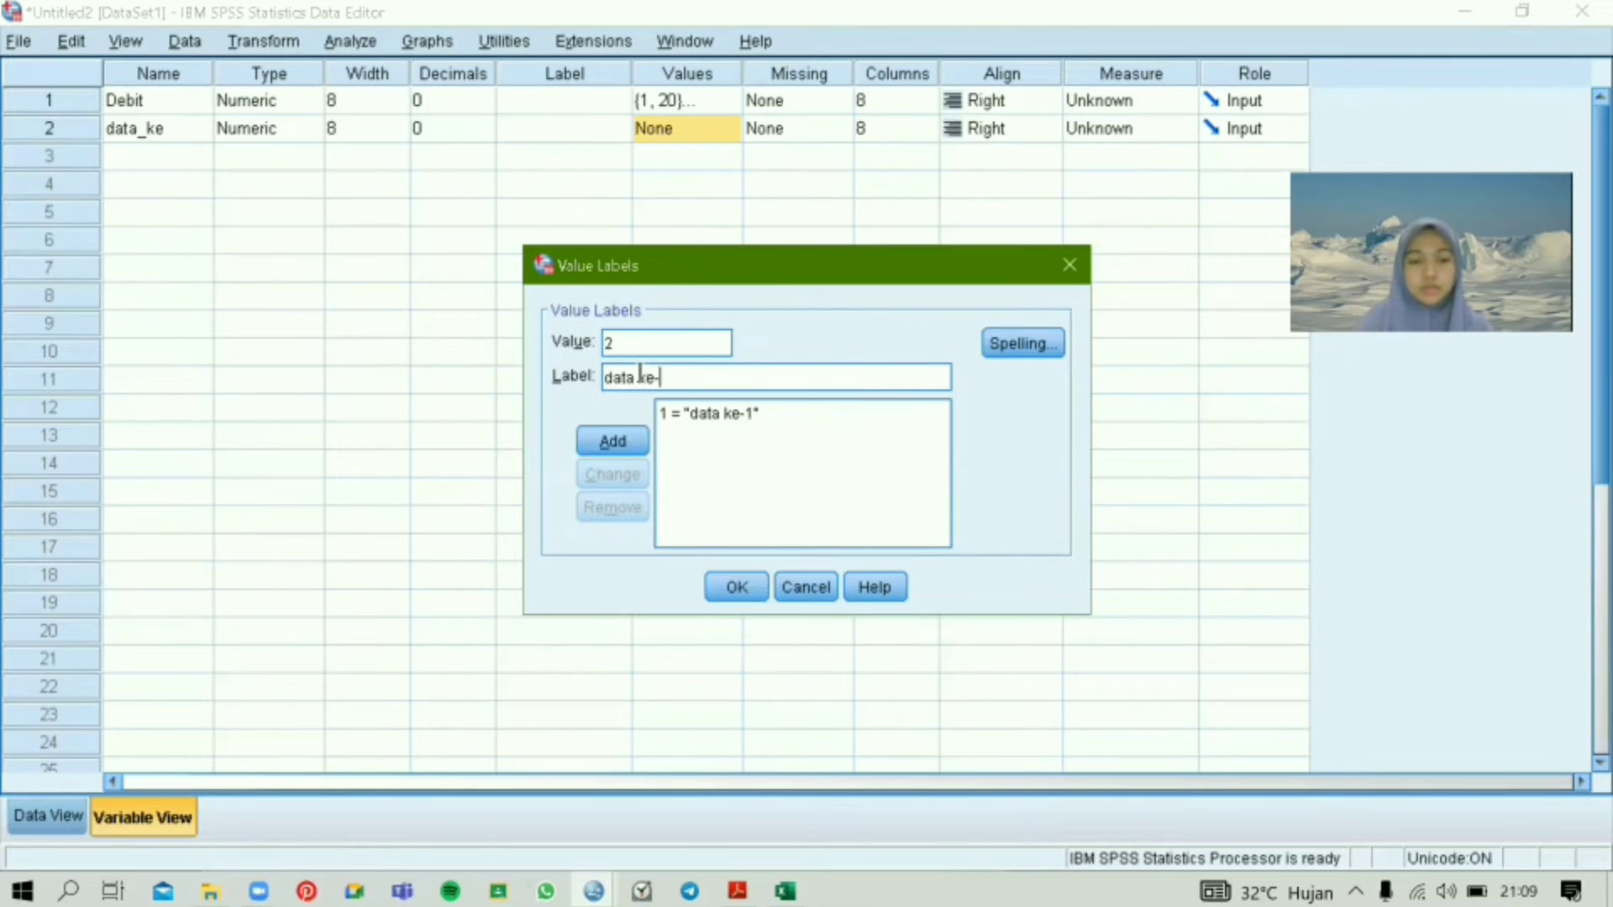
pyautogui.press('Return')
pyautogui.write('3')
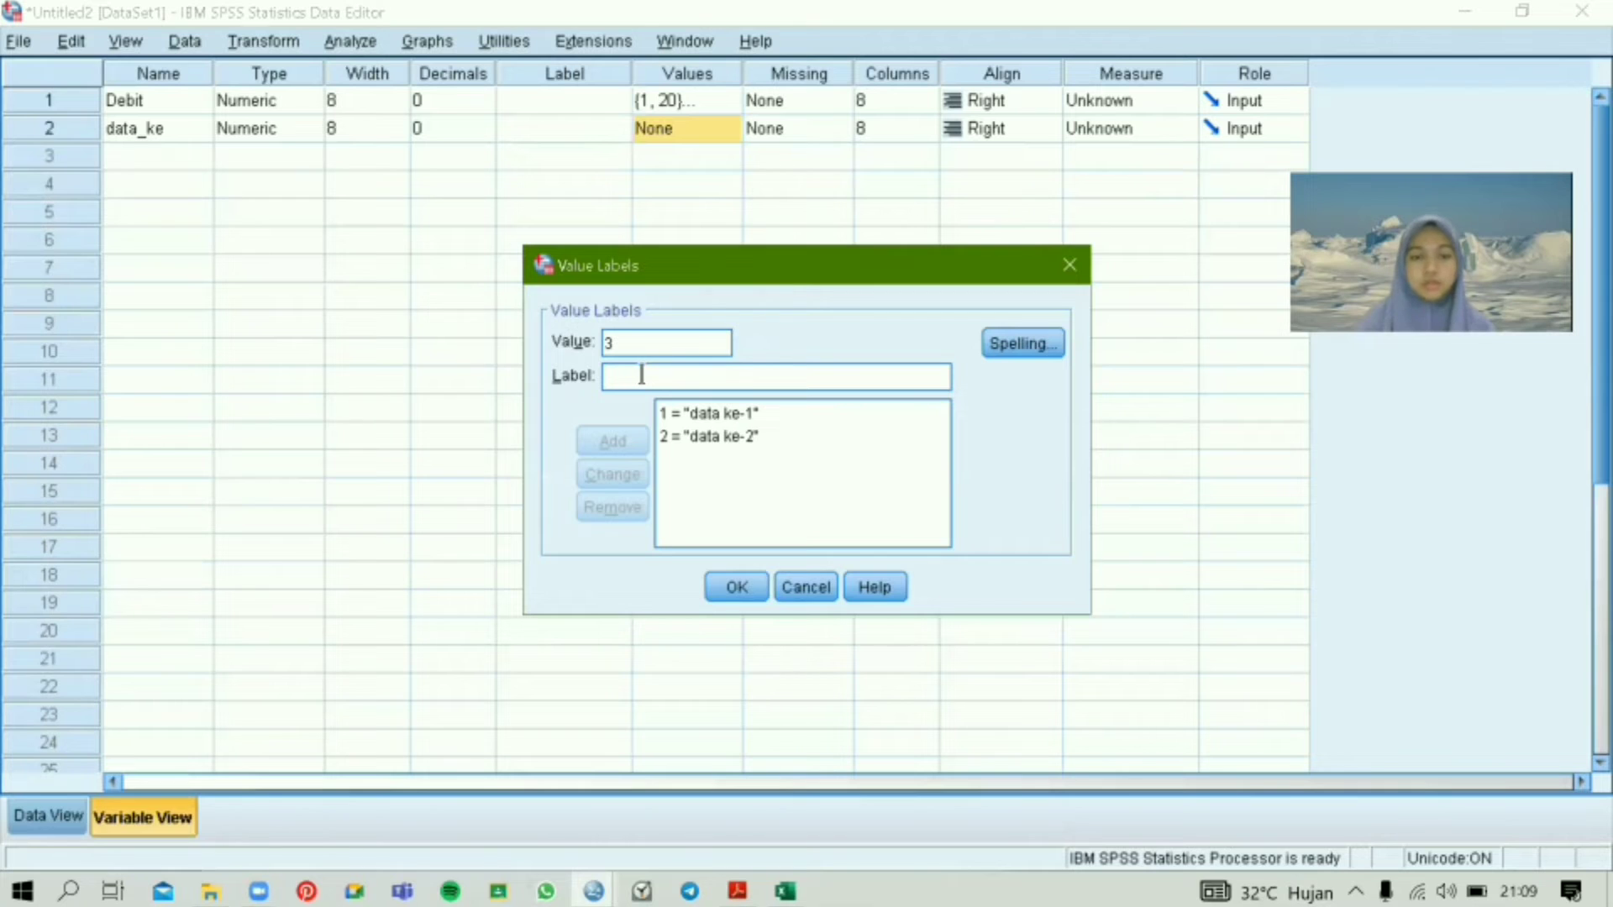
pyautogui.click(641, 375)
pyautogui.write('data ')
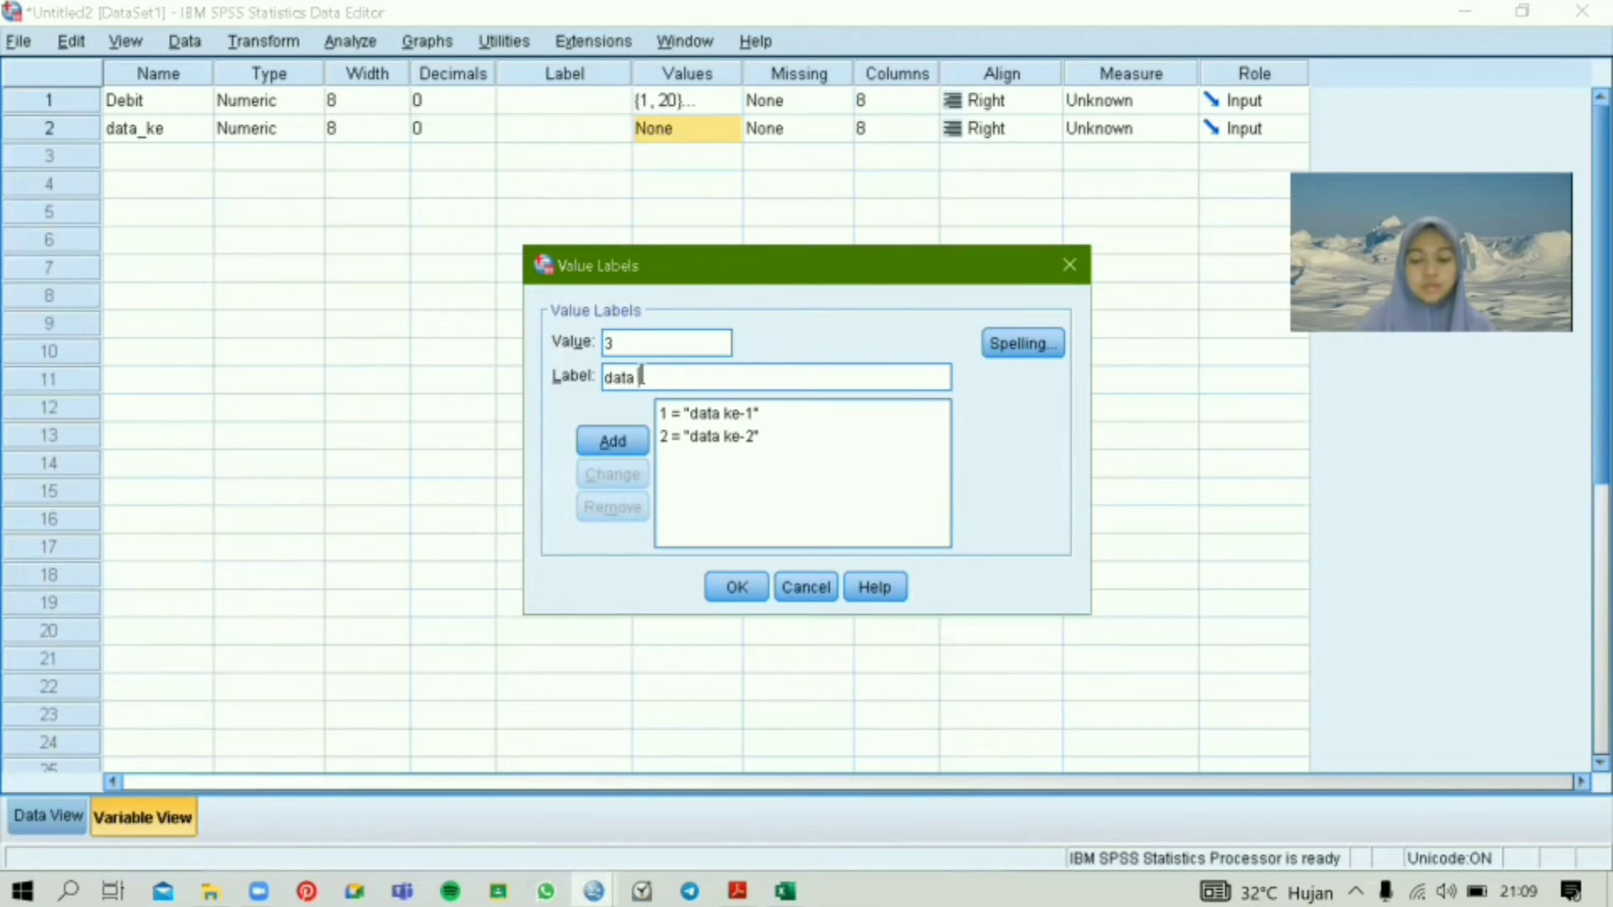
pyautogui.write('ke-3')
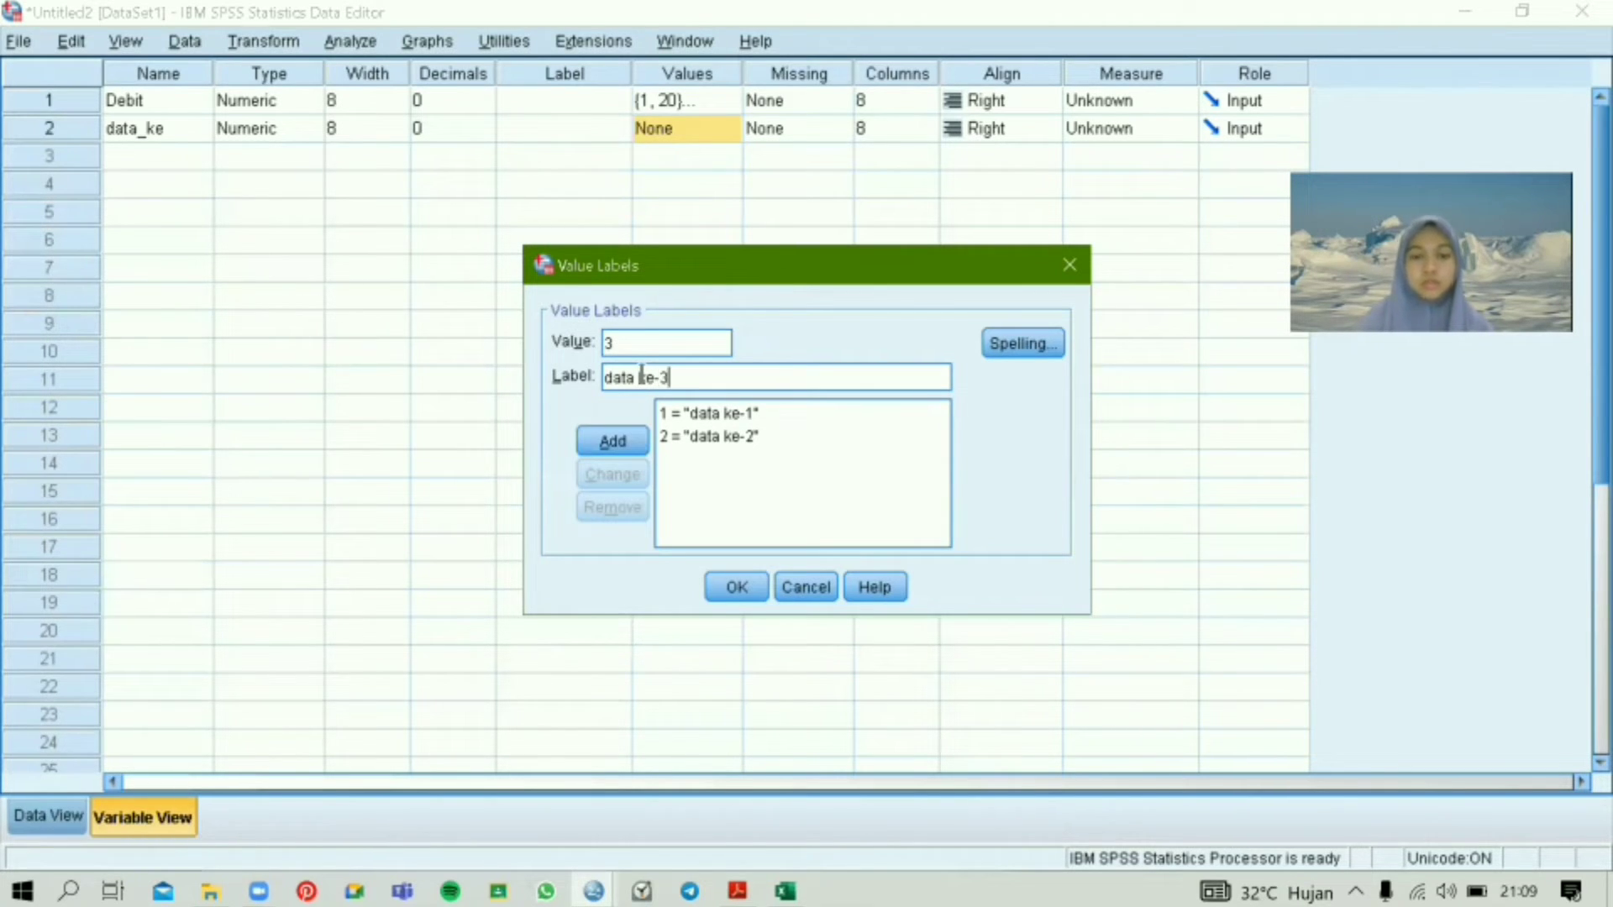
pyautogui.press('Return')
# Step: Add the data_ke value labels 4 = data ke-4, 5 = data ke-5 and 6 = data ke-6, and accept the label set
pyautogui.write('4')
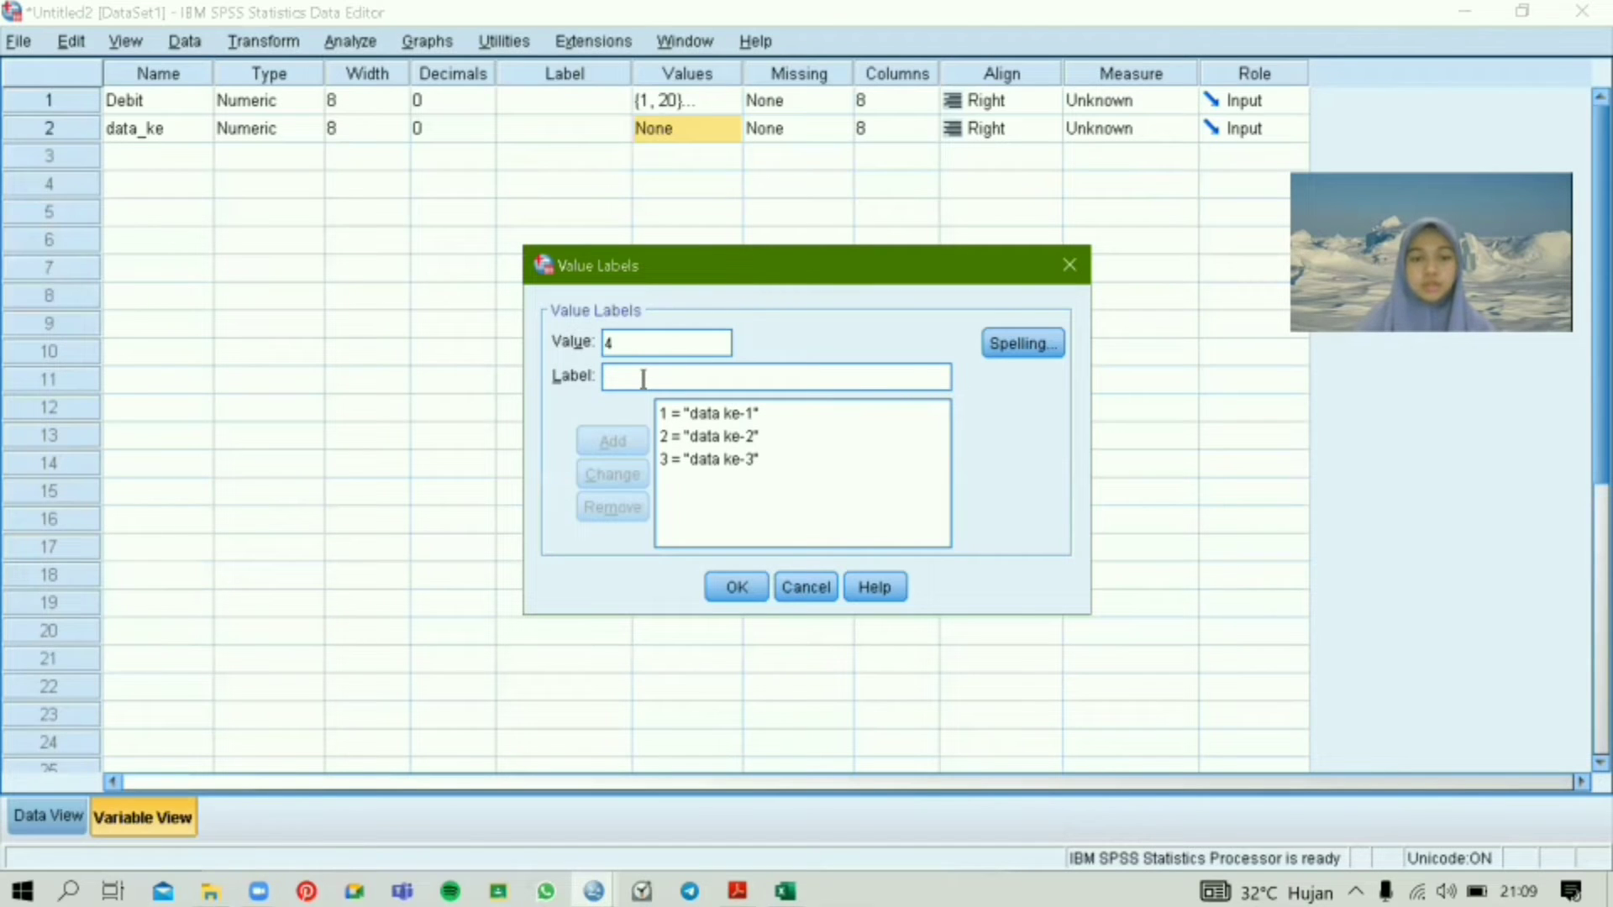
pyautogui.click(642, 379)
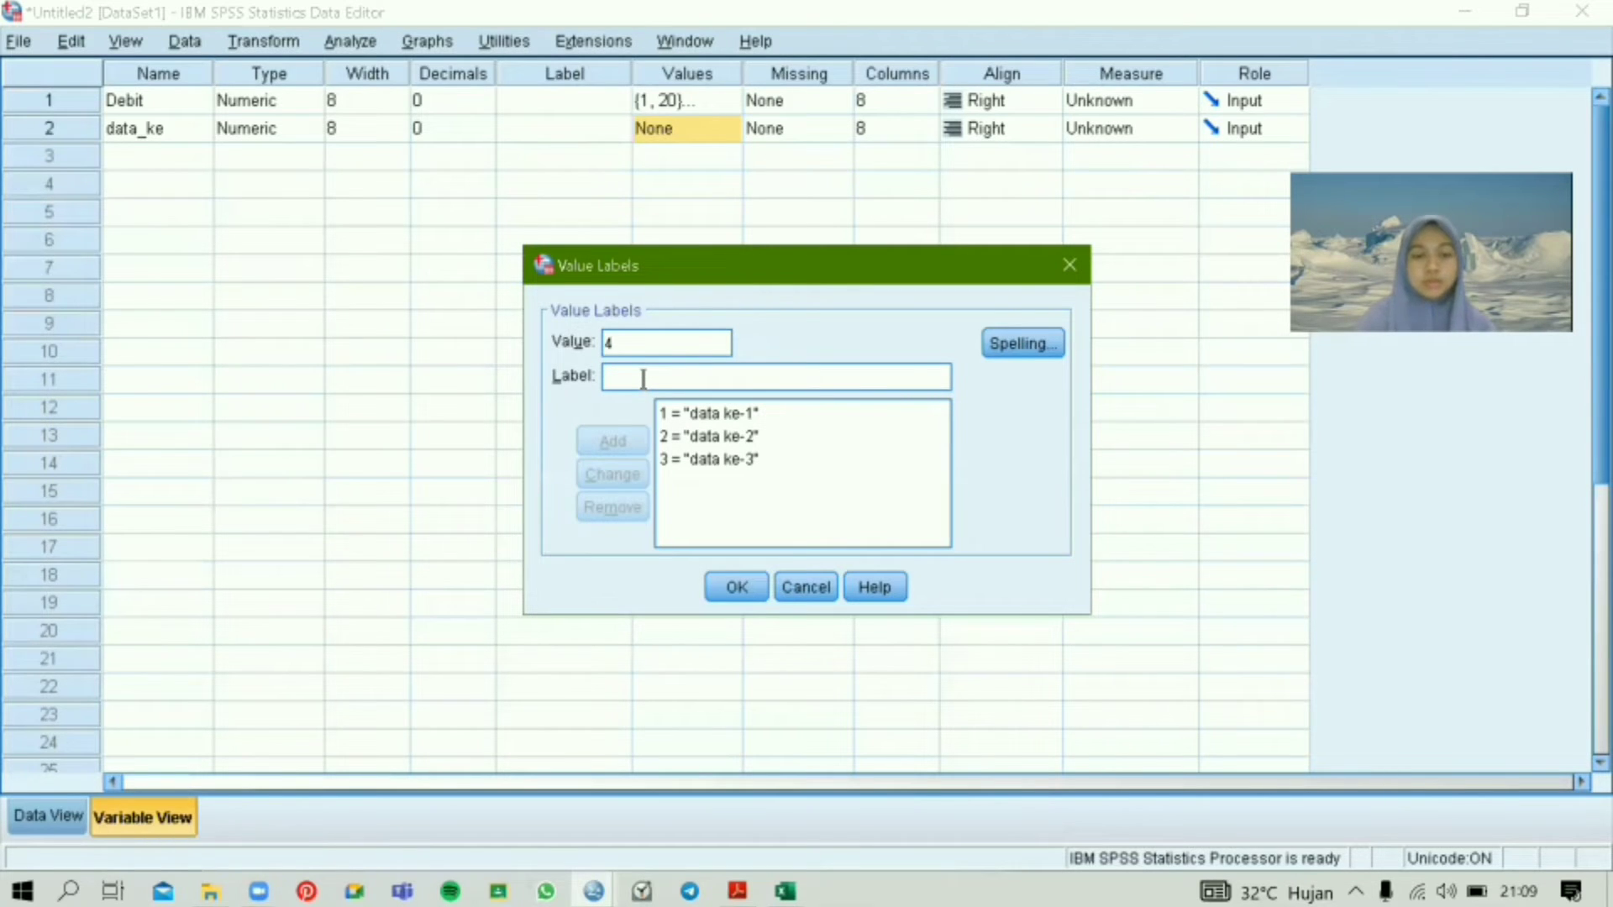
pyautogui.write('data ke-')
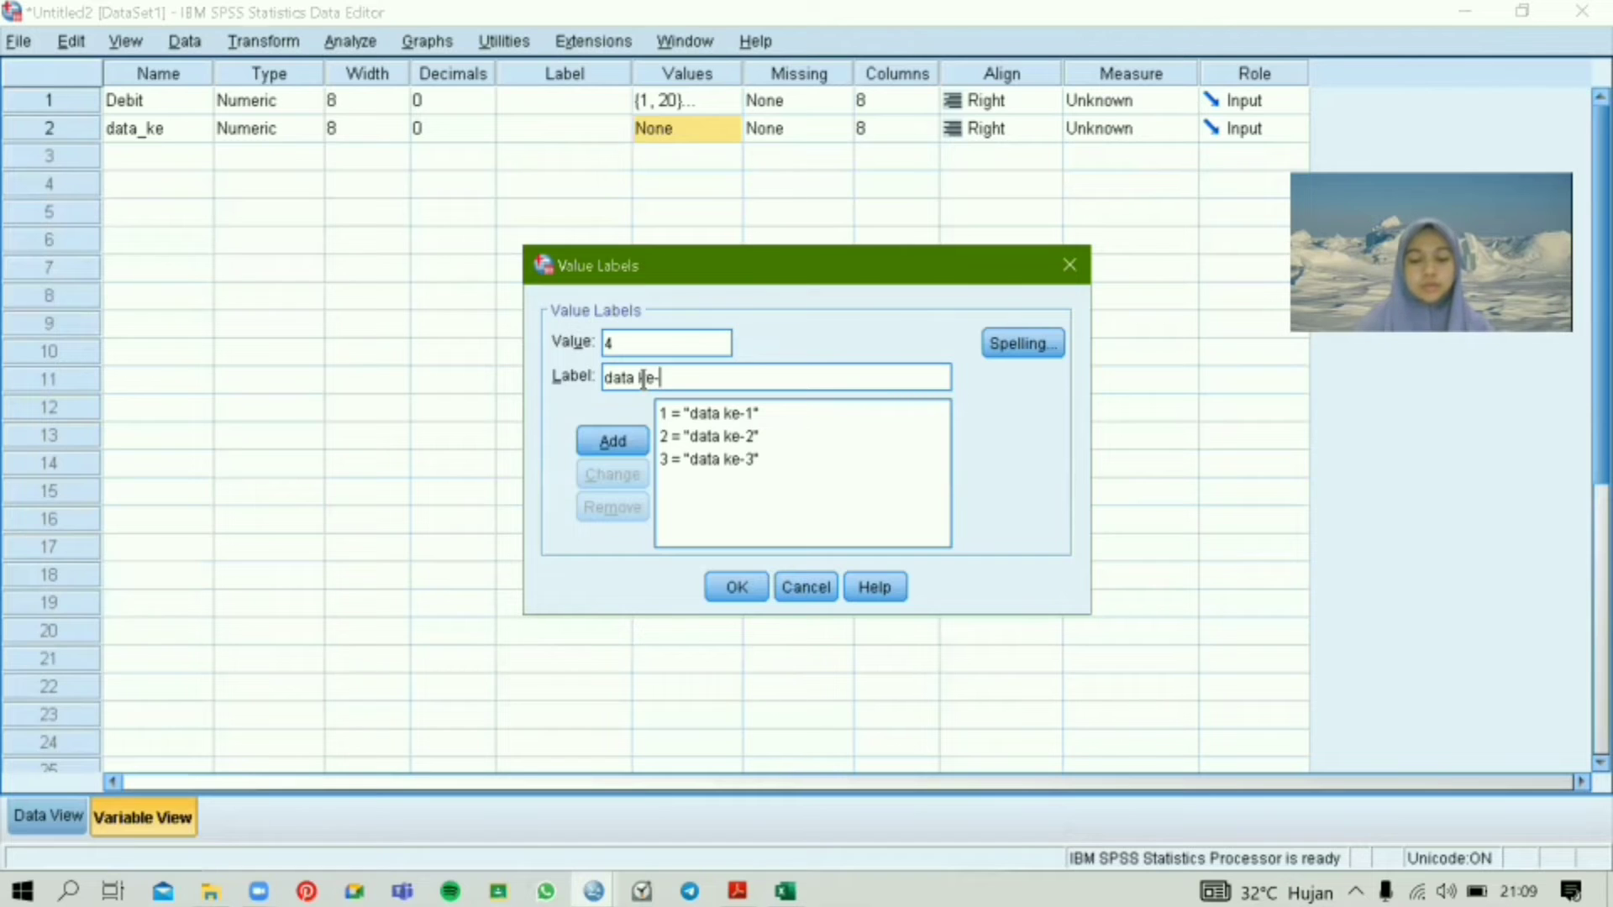
pyautogui.write('4')
pyautogui.press('Return')
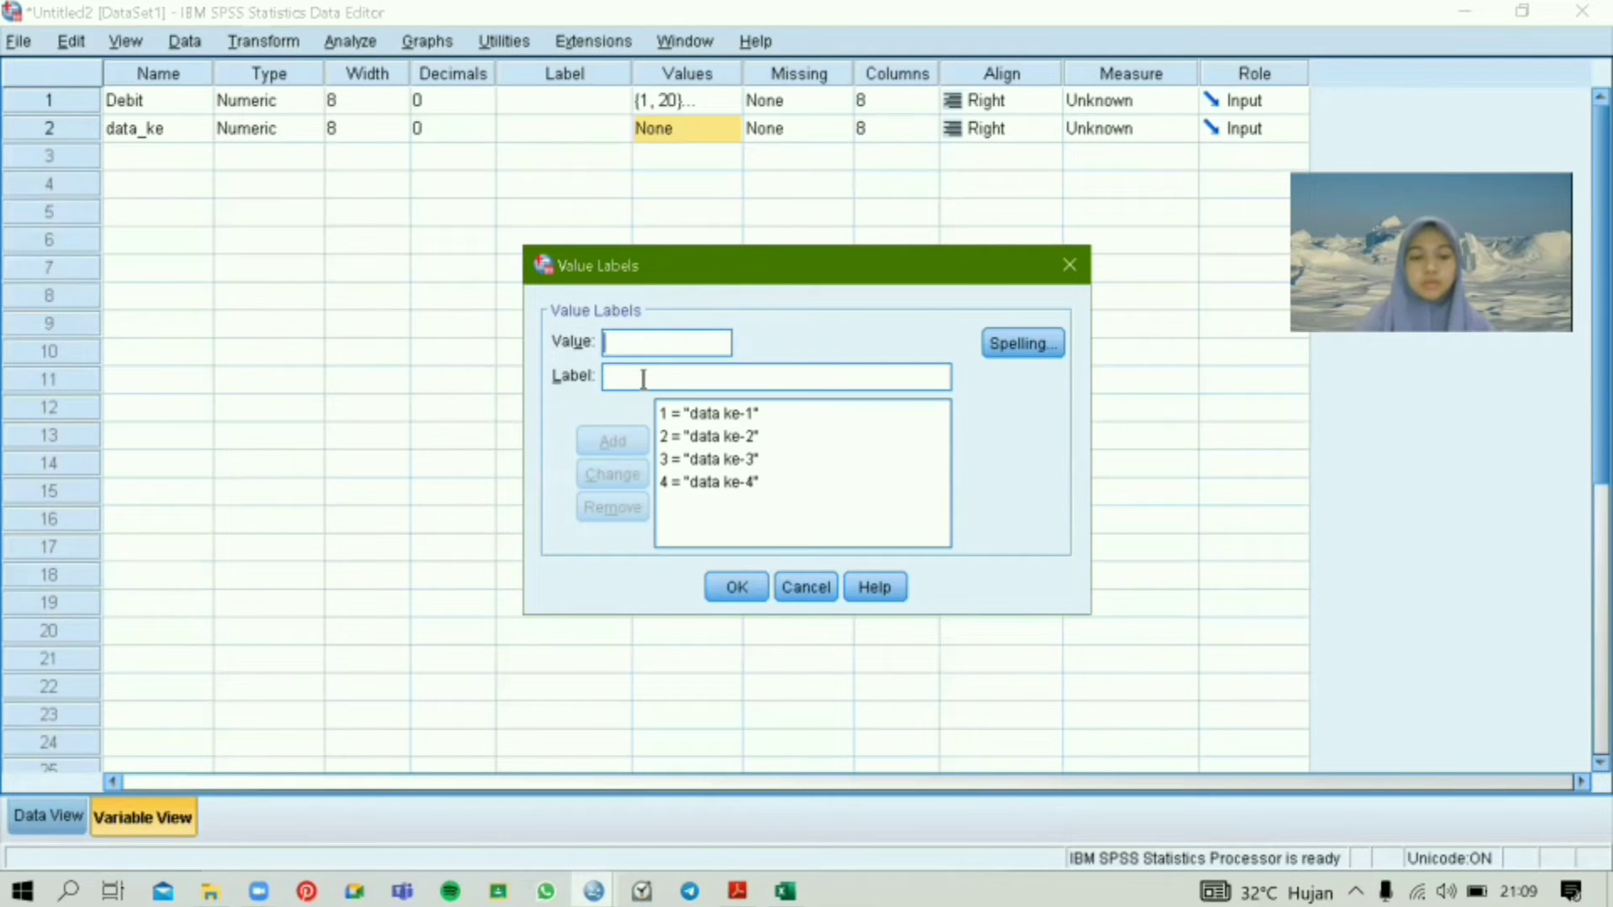
pyautogui.write('5')
pyautogui.click(643, 380)
pyautogui.write('data ke-')
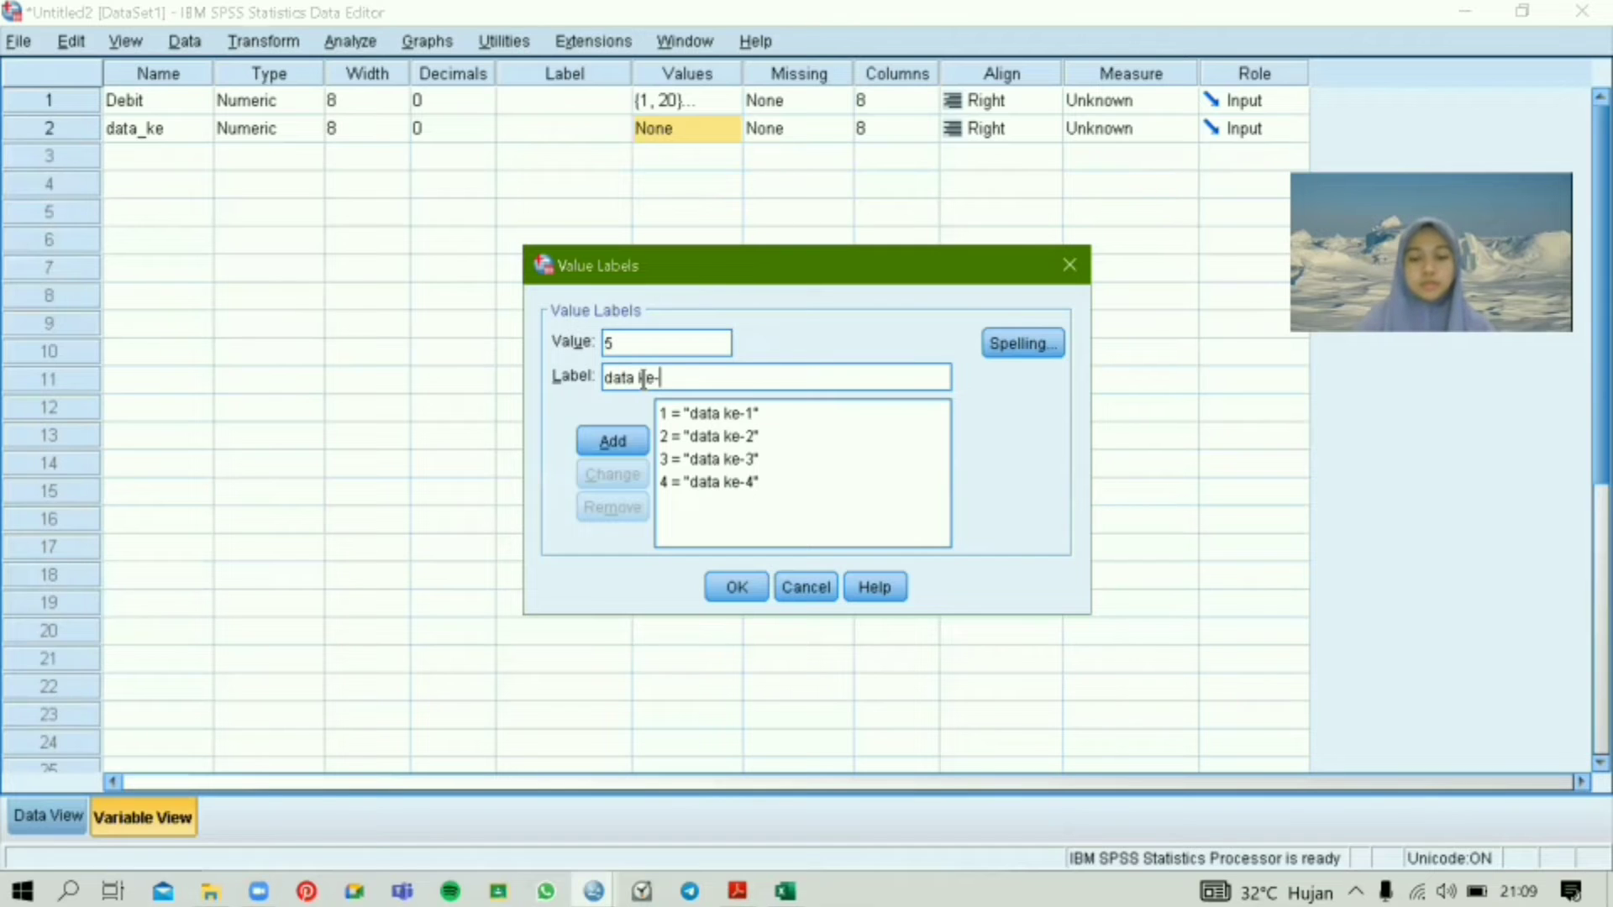
pyautogui.write('5')
pyautogui.press('Return')
pyautogui.write('6')
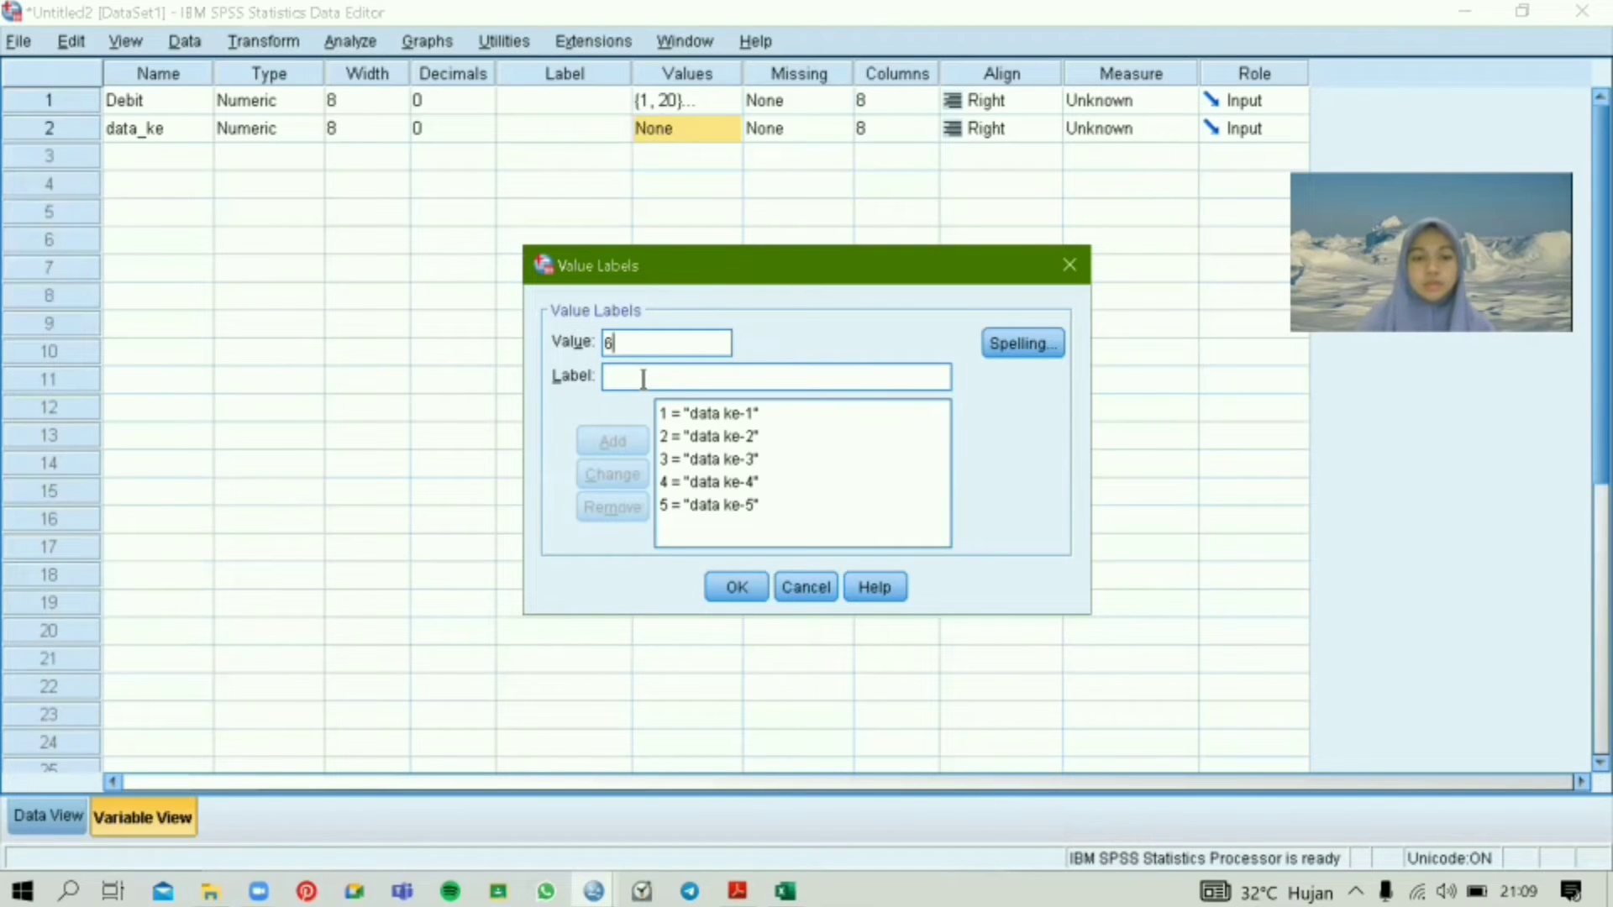
pyautogui.click(643, 380)
pyautogui.write('da')
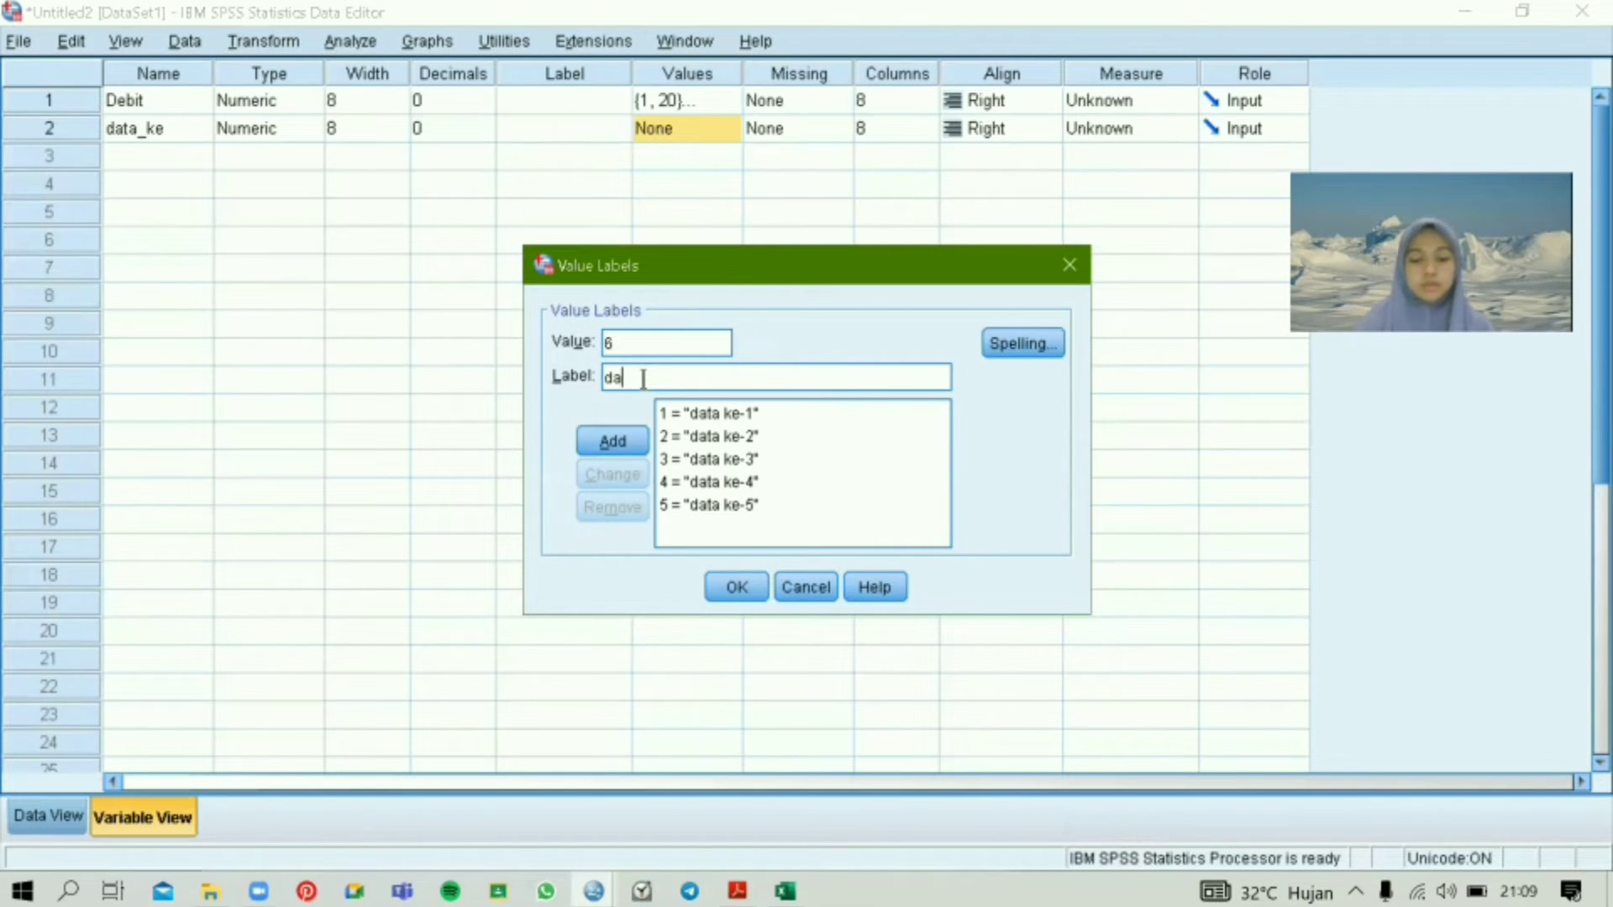
pyautogui.write('ta ke-6')
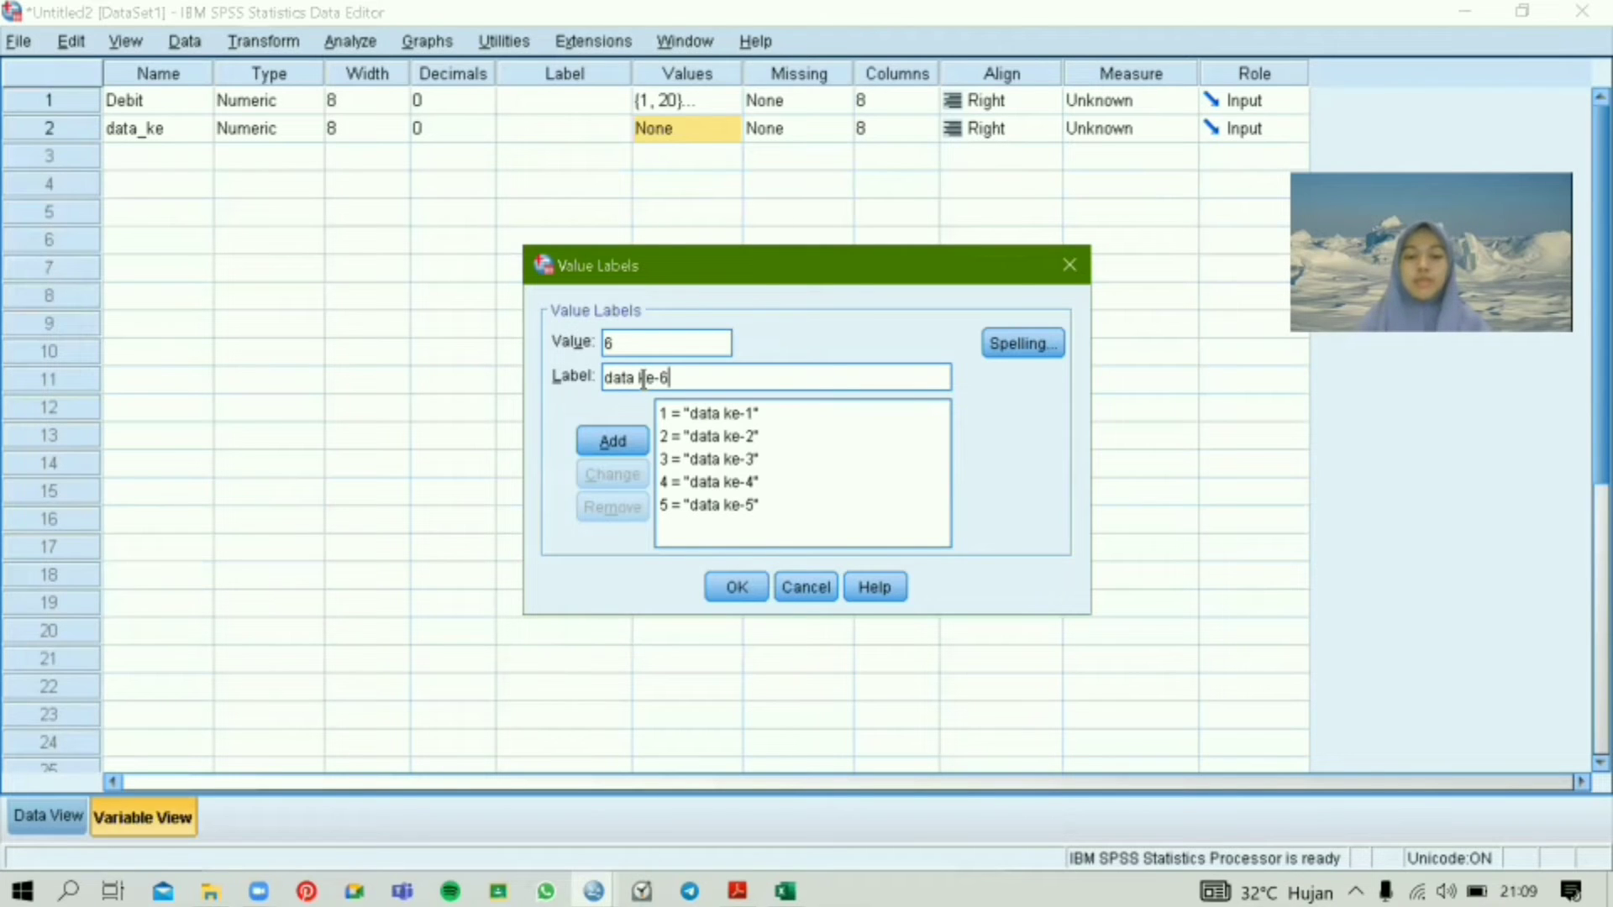
pyautogui.press('Return')
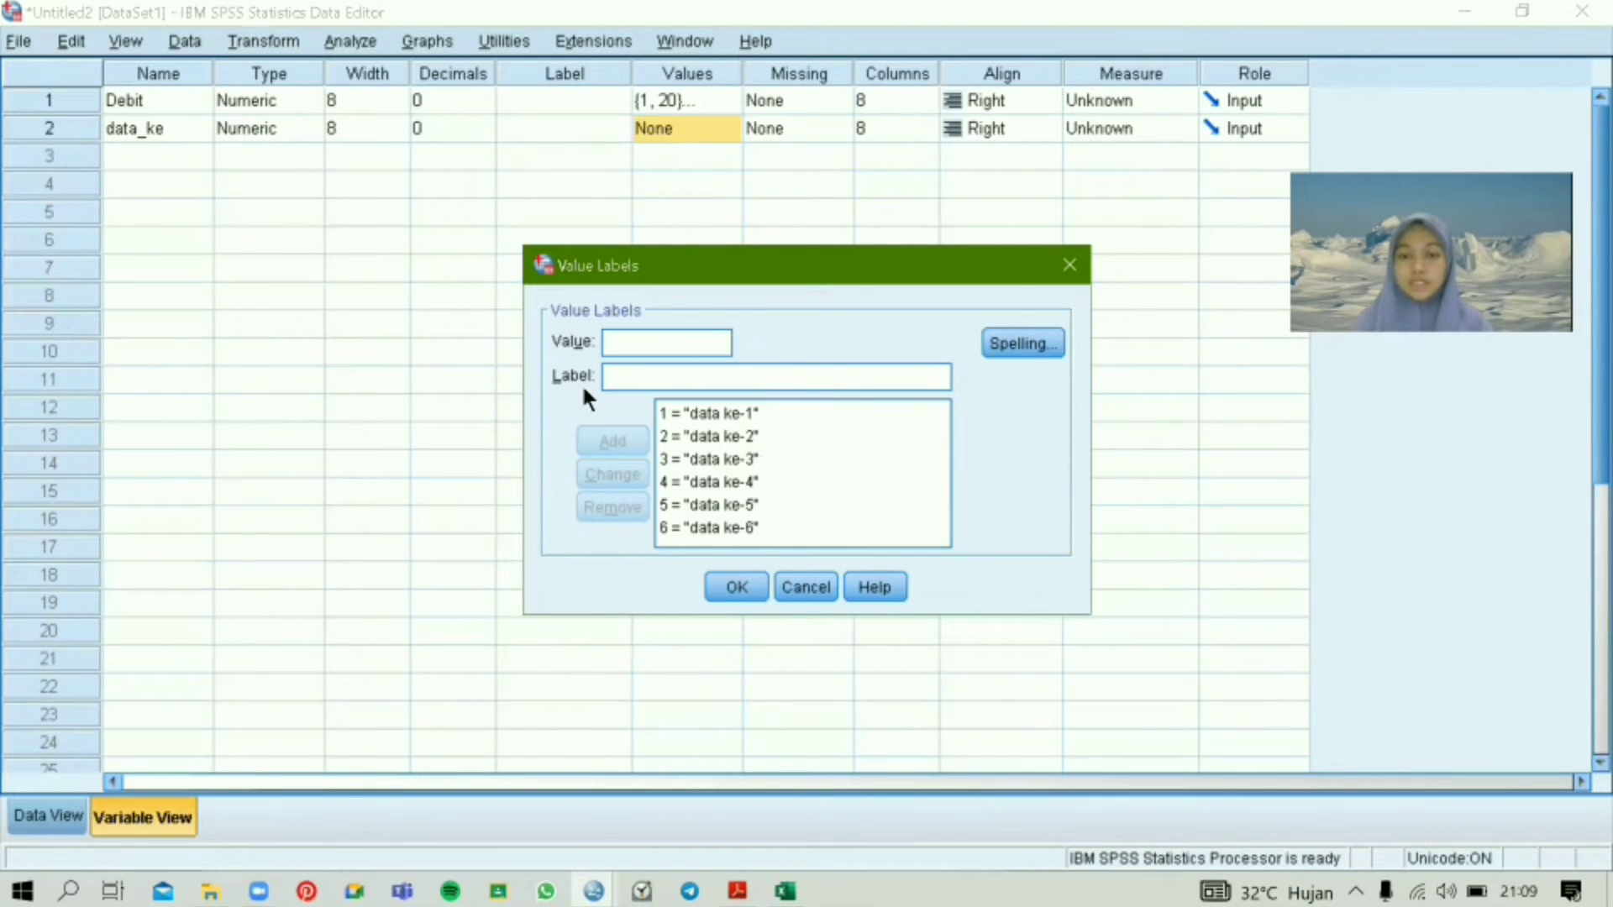
pyautogui.click(754, 585)
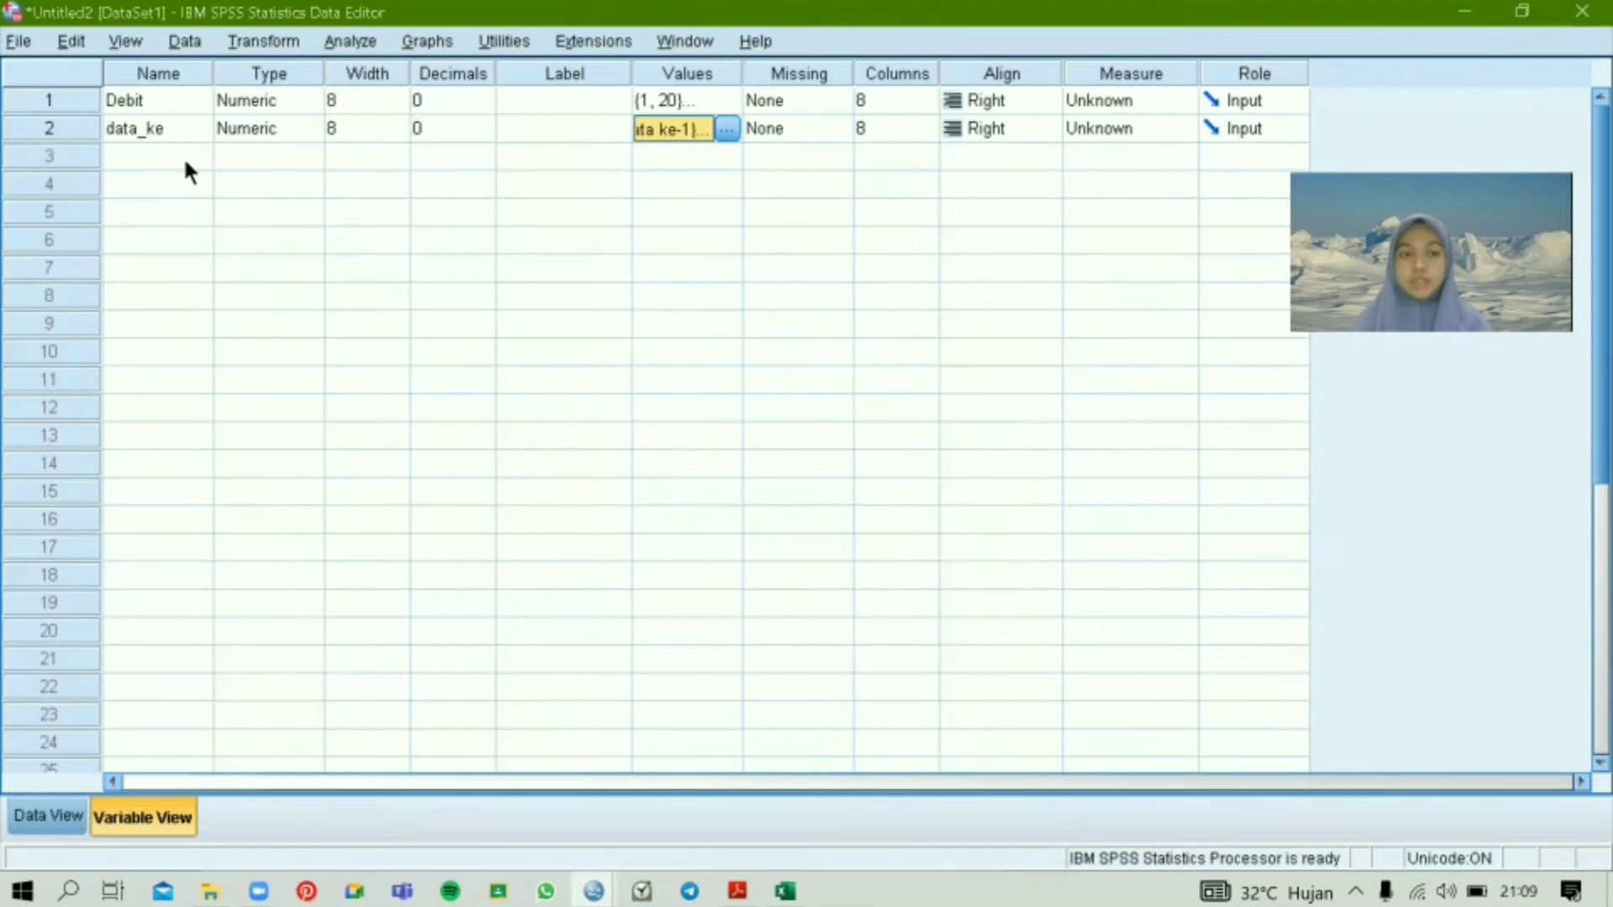
# Step: Define the third variable with the name Hasil as a numeric variable
pyautogui.click(184, 162)
pyautogui.write('H')
pyautogui.press('capslock')
pyautogui.write('s')
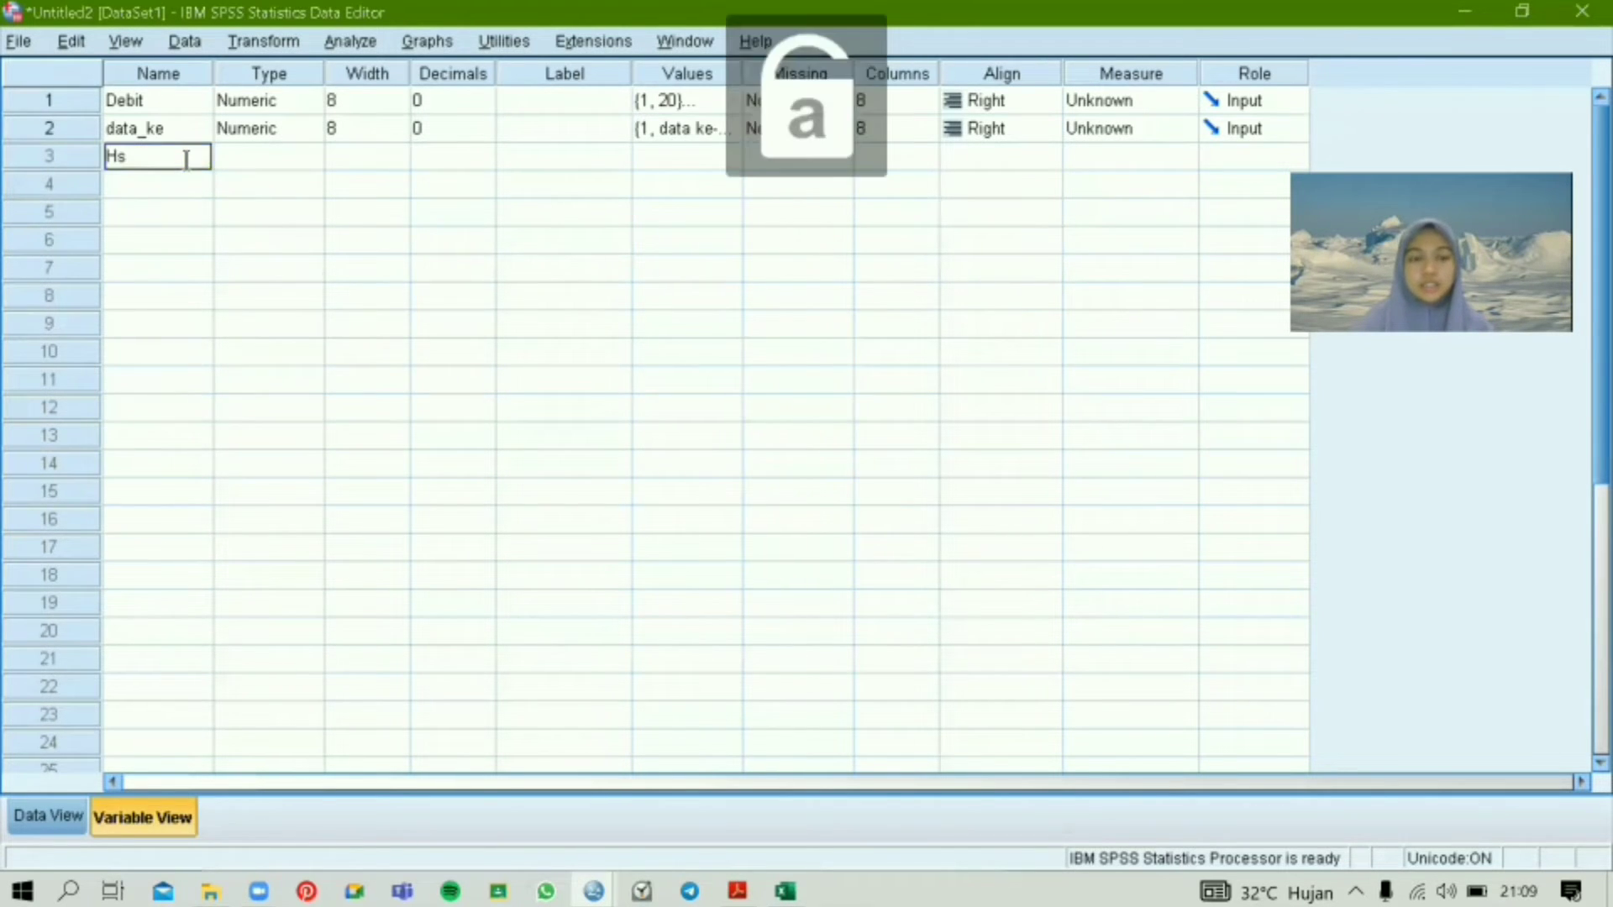
pyautogui.write('si')
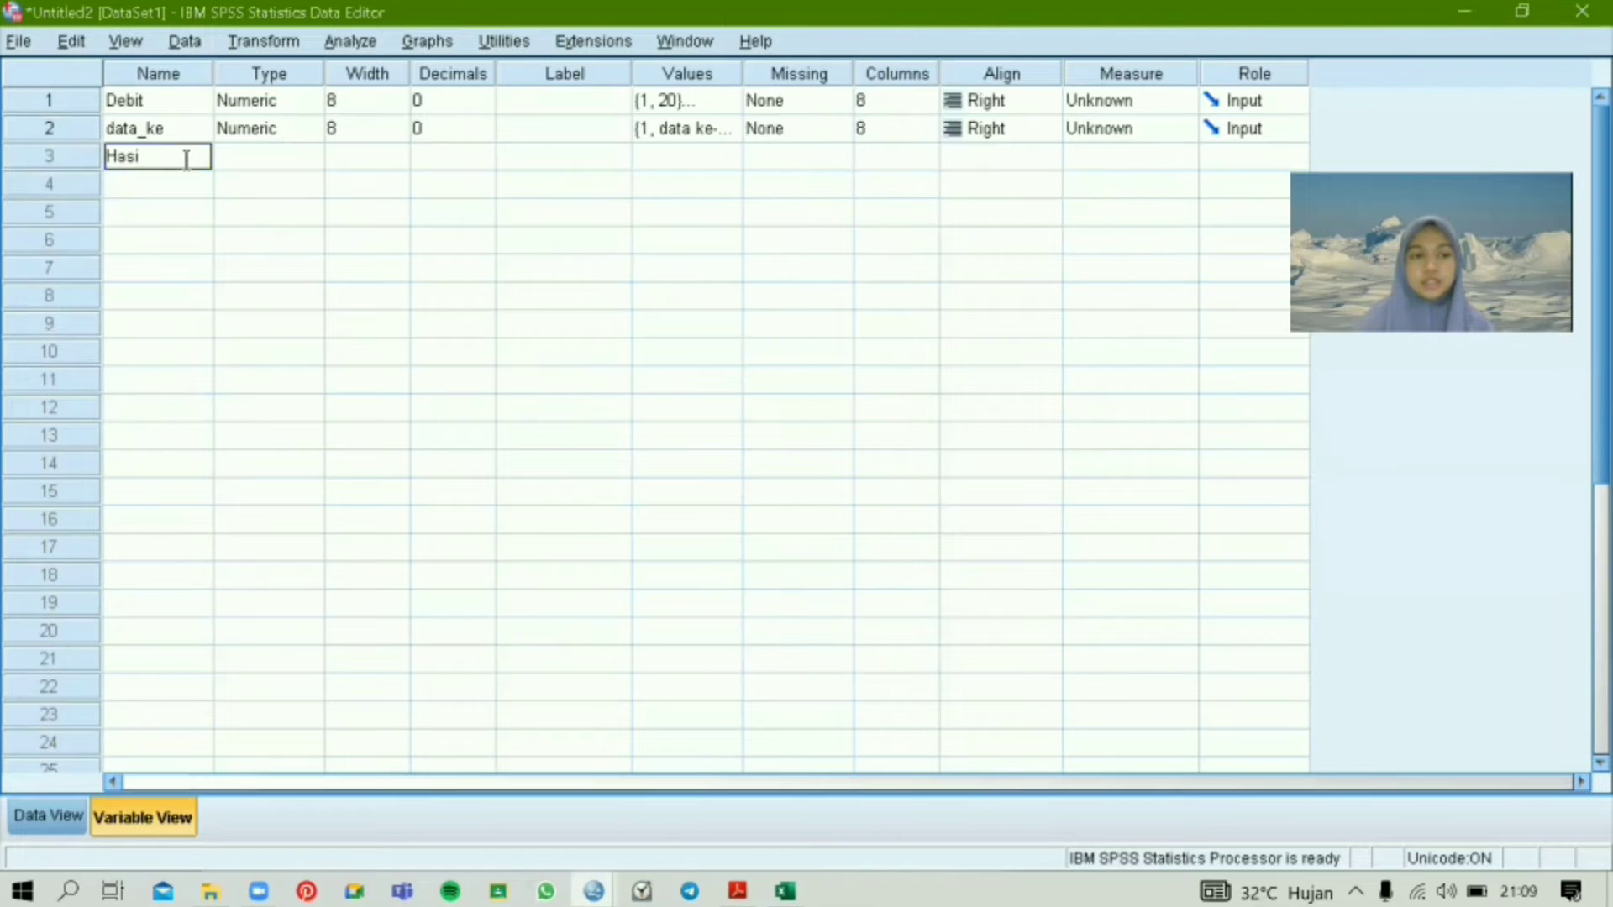
pyautogui.write('l')
pyautogui.click(284, 154)
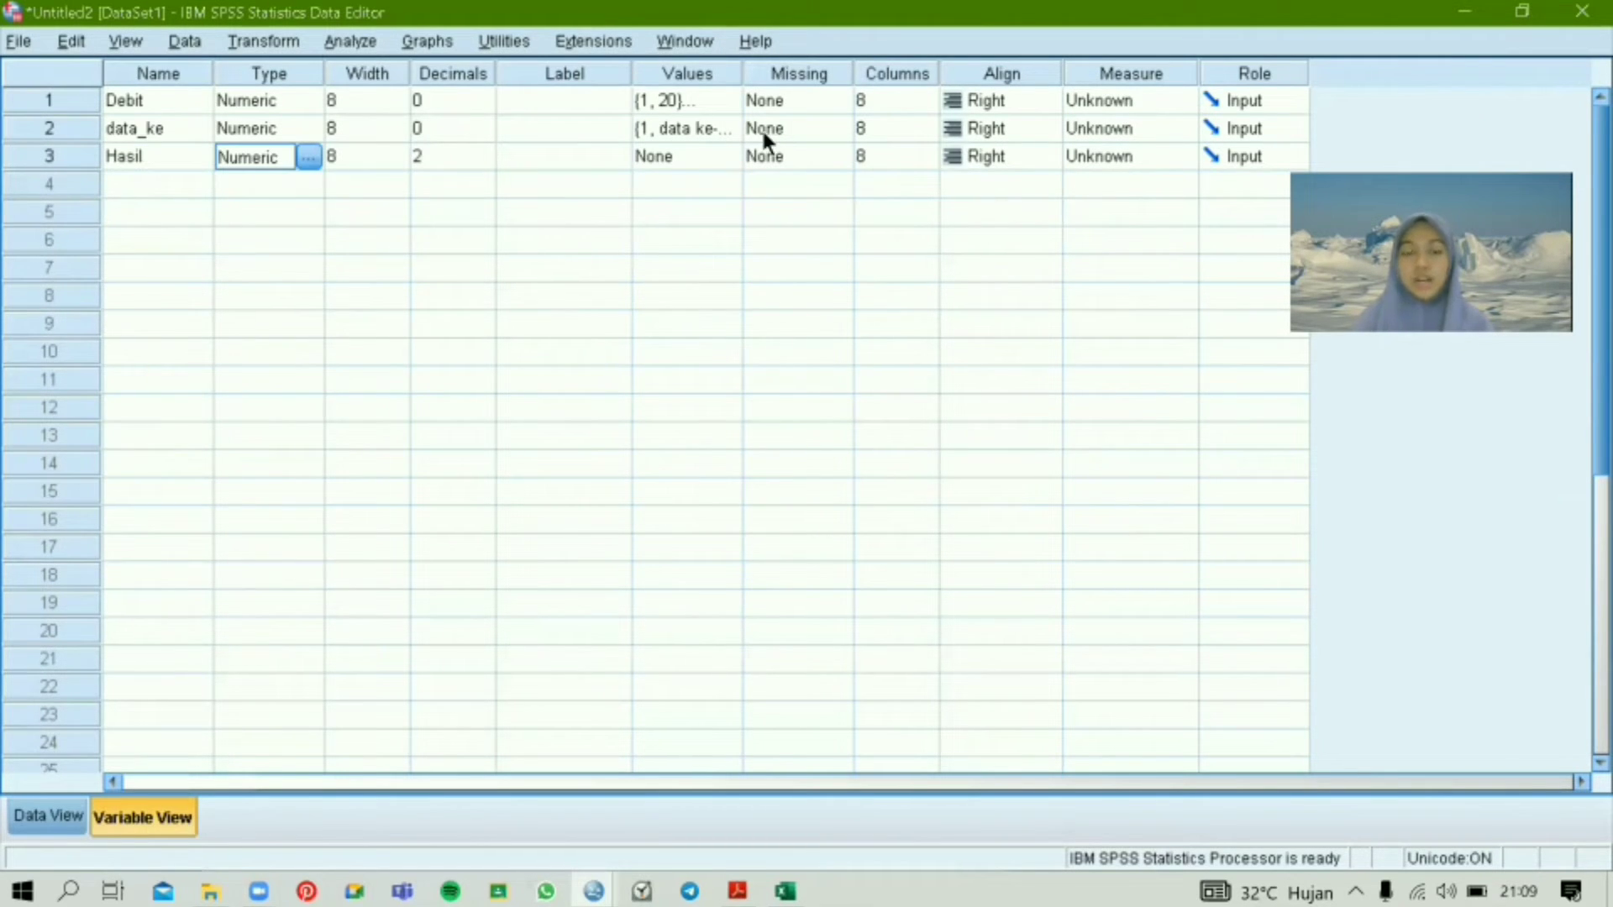
# Step: Set the measurement level of Debit, data_ke and Hasil to Scale
pyautogui.click(1127, 94)
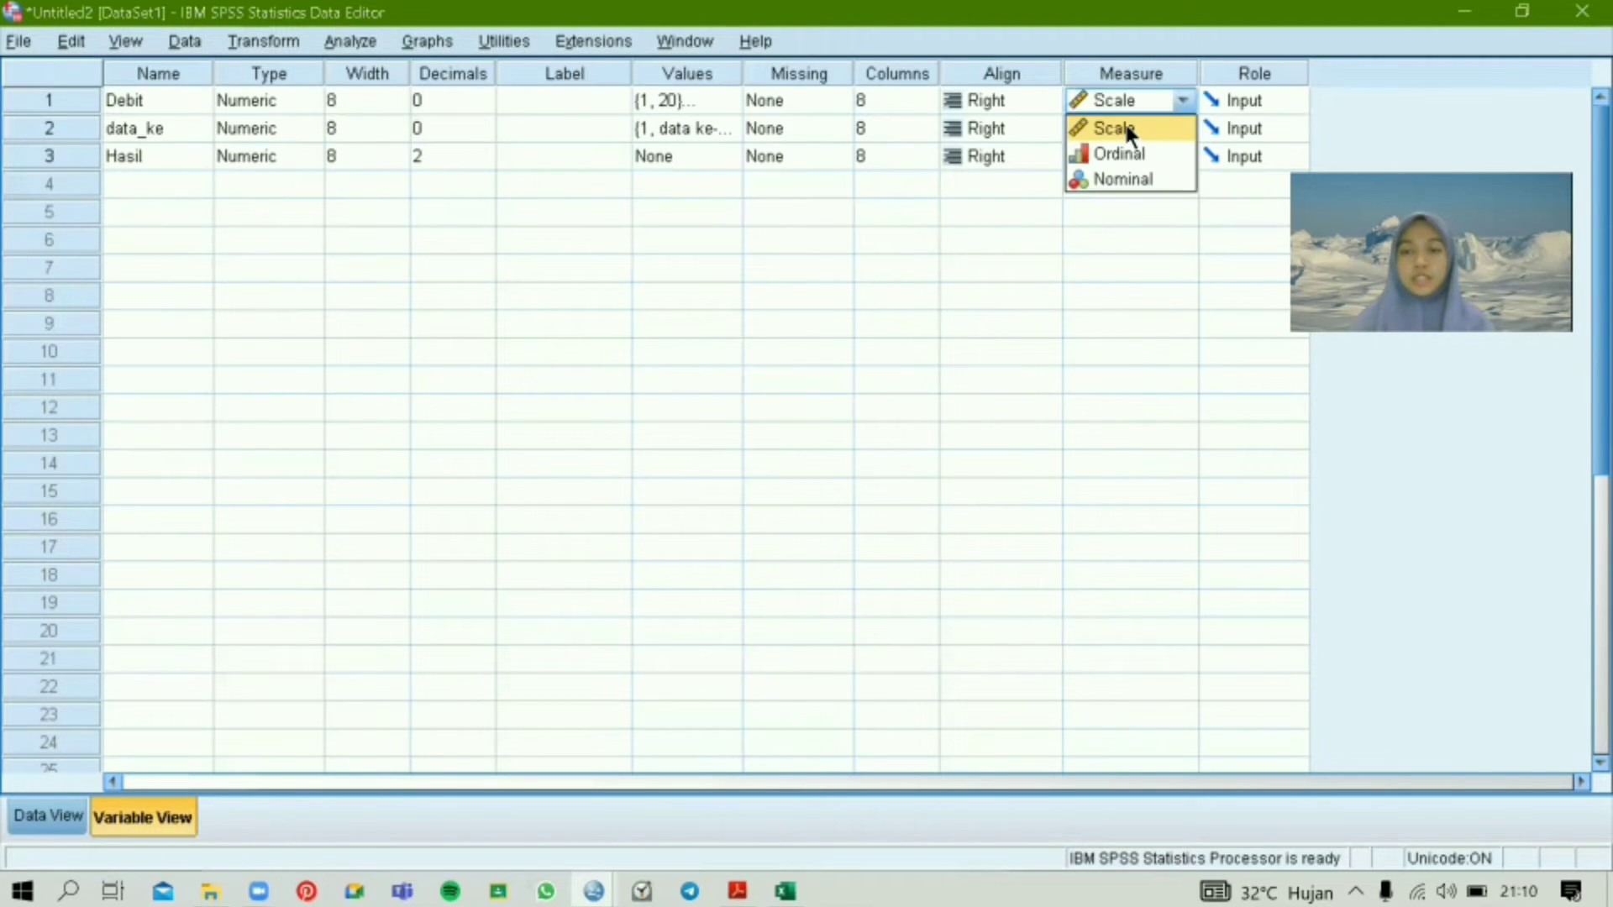
pyautogui.click(1127, 128)
pyautogui.click(1129, 131)
pyautogui.click(1135, 147)
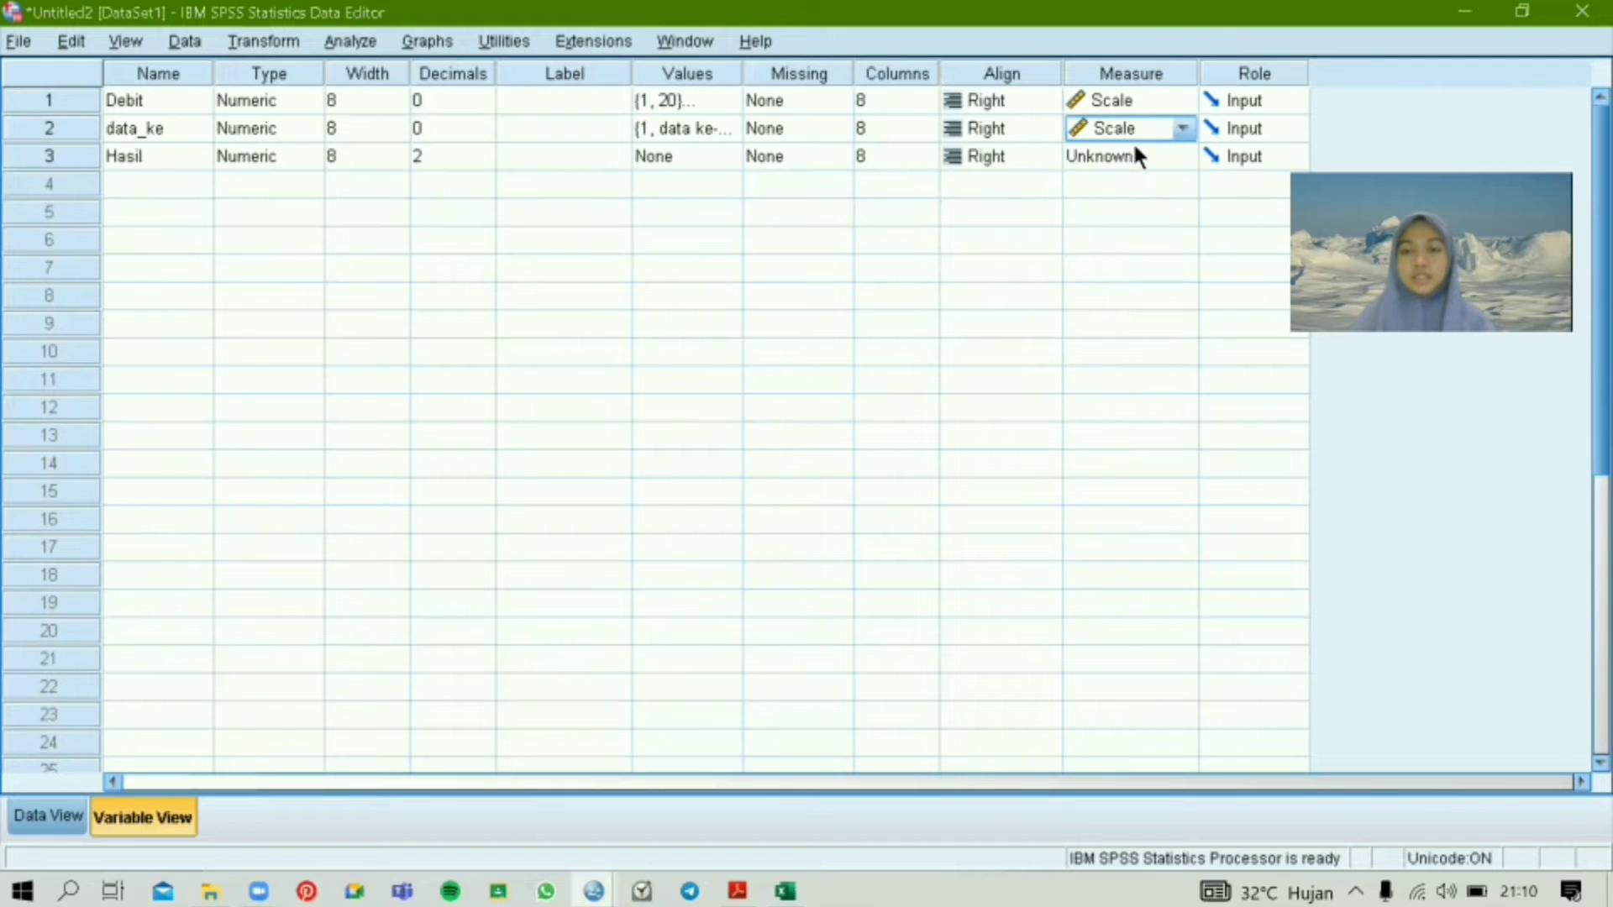
pyautogui.click(1149, 164)
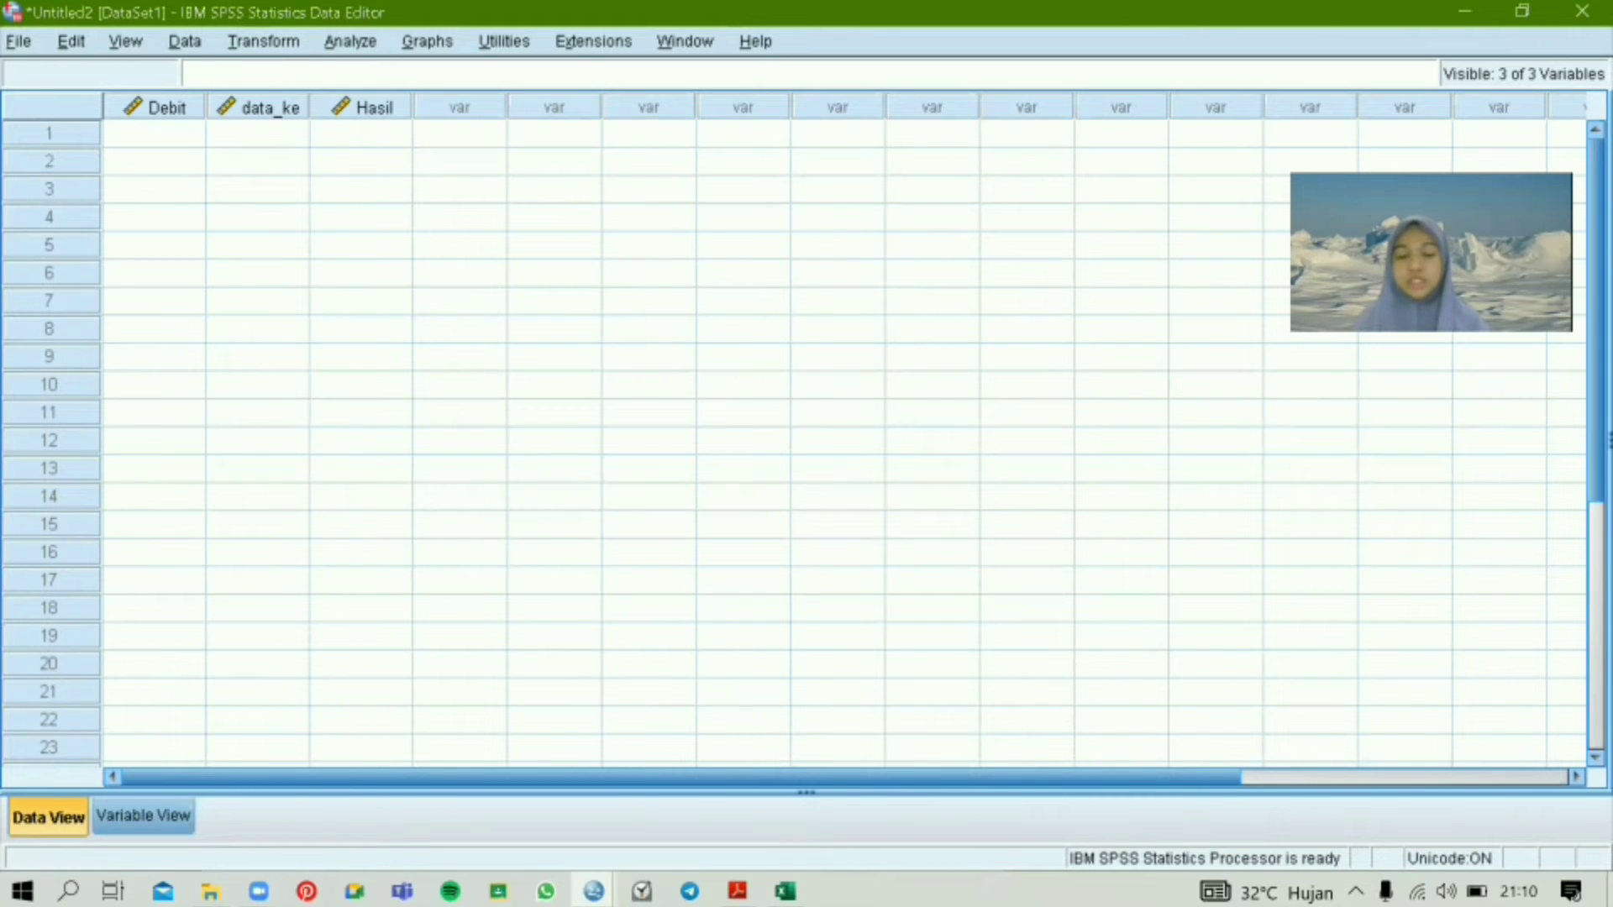
# Step: Switch to the Excel workbook and copy the range A2:C19 from Sheet2
pyautogui.moveTo(785, 890)
pyautogui.click(790, 831)
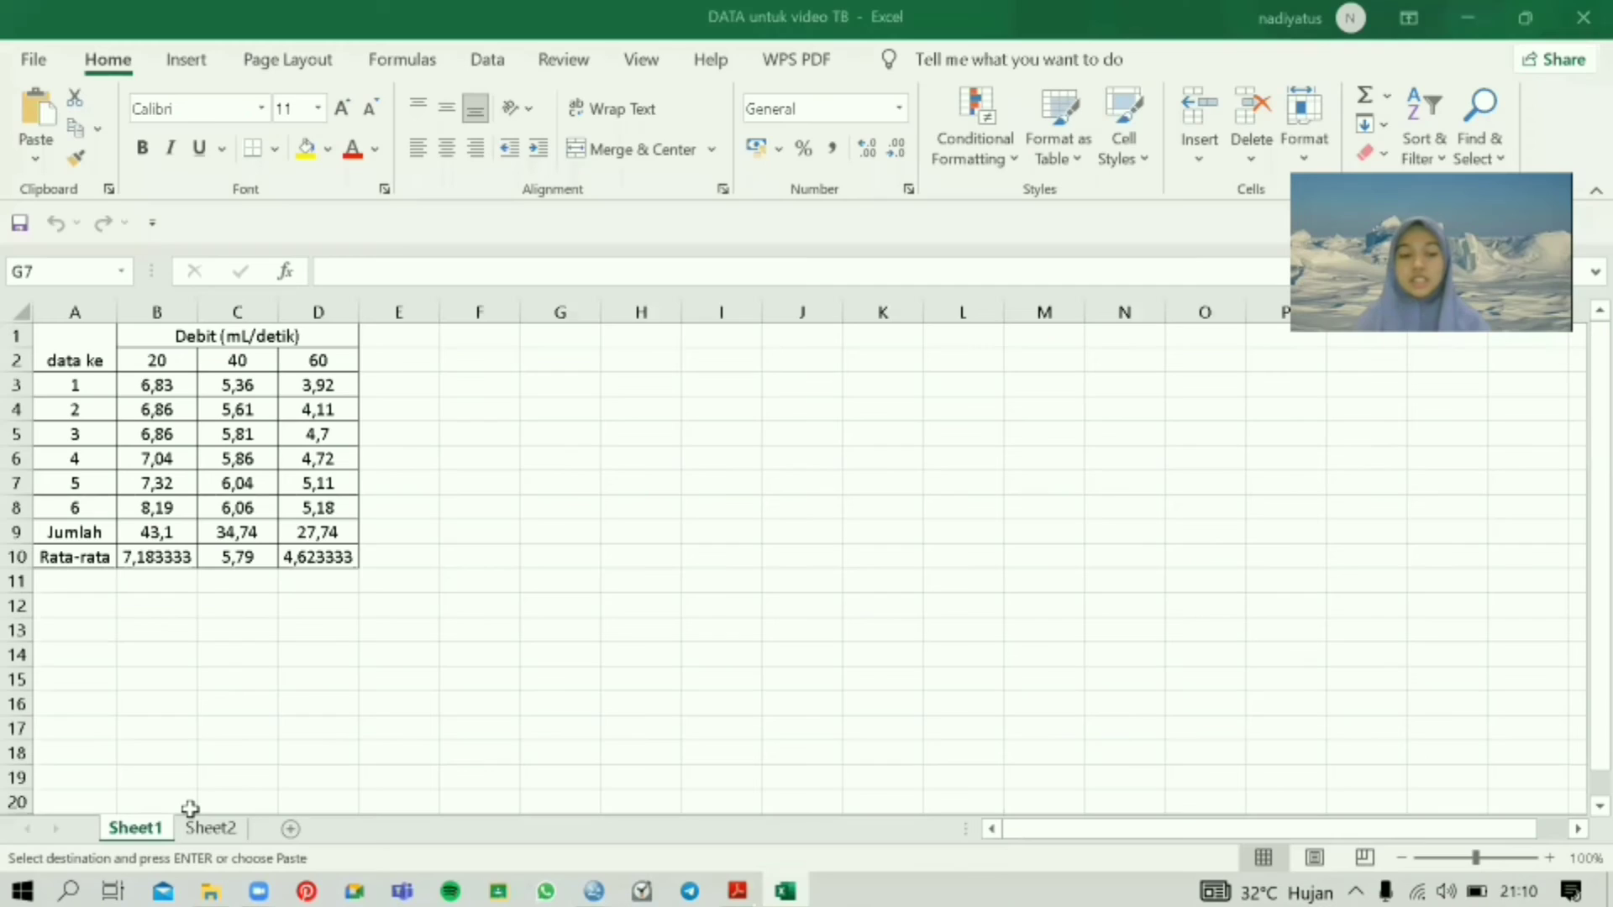
pyautogui.hotkey('ctrl', 'pagedown')
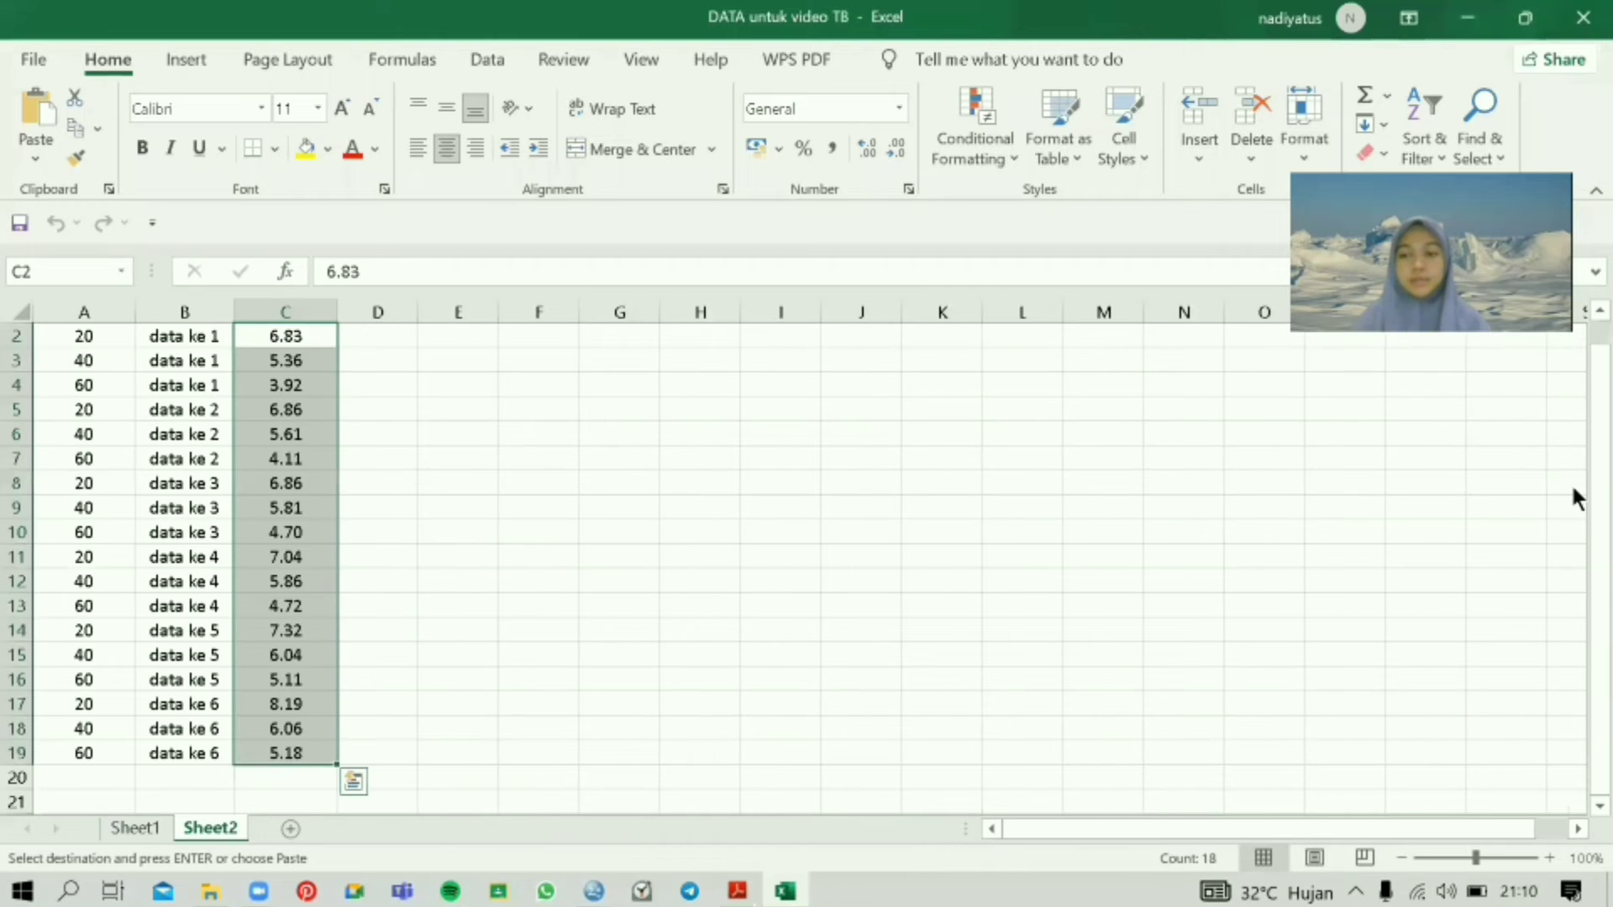
pyautogui.scroll(1, 1571, 396)
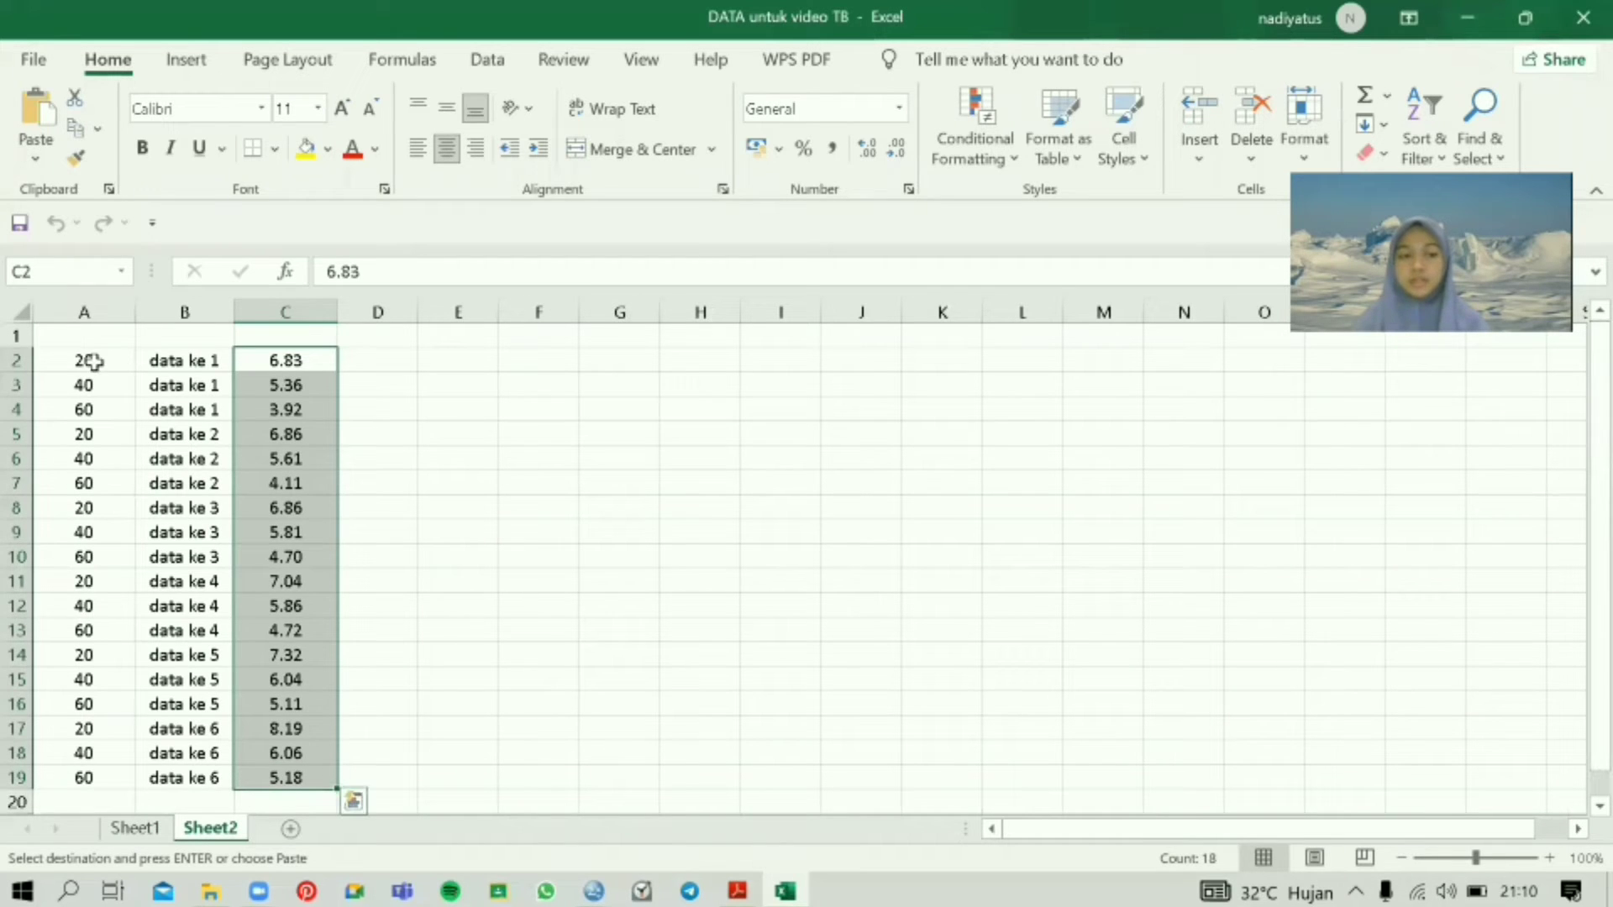
pyautogui.moveTo(93, 362); pyautogui.dragTo(184, 385)
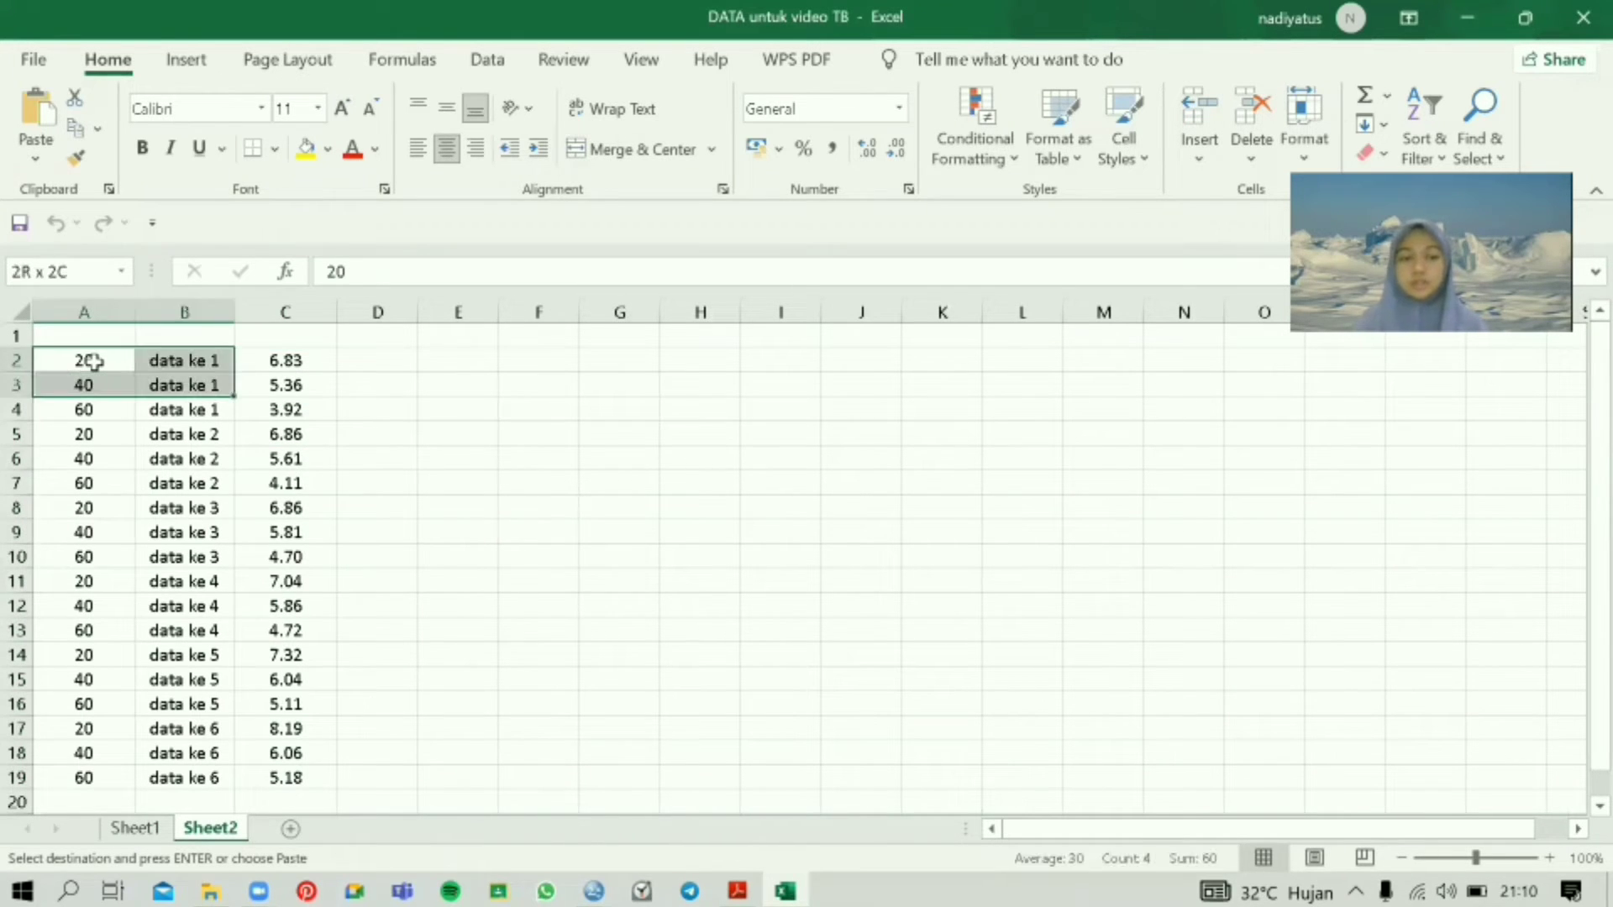
pyautogui.hotkey('shift', 'Right')
pyautogui.hotkey('shift', 'Down')
pyautogui.hotkey('shift', 'Down')
pyautogui.hotkey('shift', 'Down')
pyautogui.hotkey('shift', 'Down')
pyautogui.hotkey('shift', 'Down')
pyautogui.hotkey('shift', 'Down')
pyautogui.hotkey('shift', 'Down')
pyautogui.hotkey('shift', 'Down')
pyautogui.hotkey('shift', 'Down')
pyautogui.hotkey('shift', 'Down')
pyautogui.hotkey('shift', 'Down')
pyautogui.hotkey('shift', 'Down')
pyautogui.hotkey('shift', 'Down')
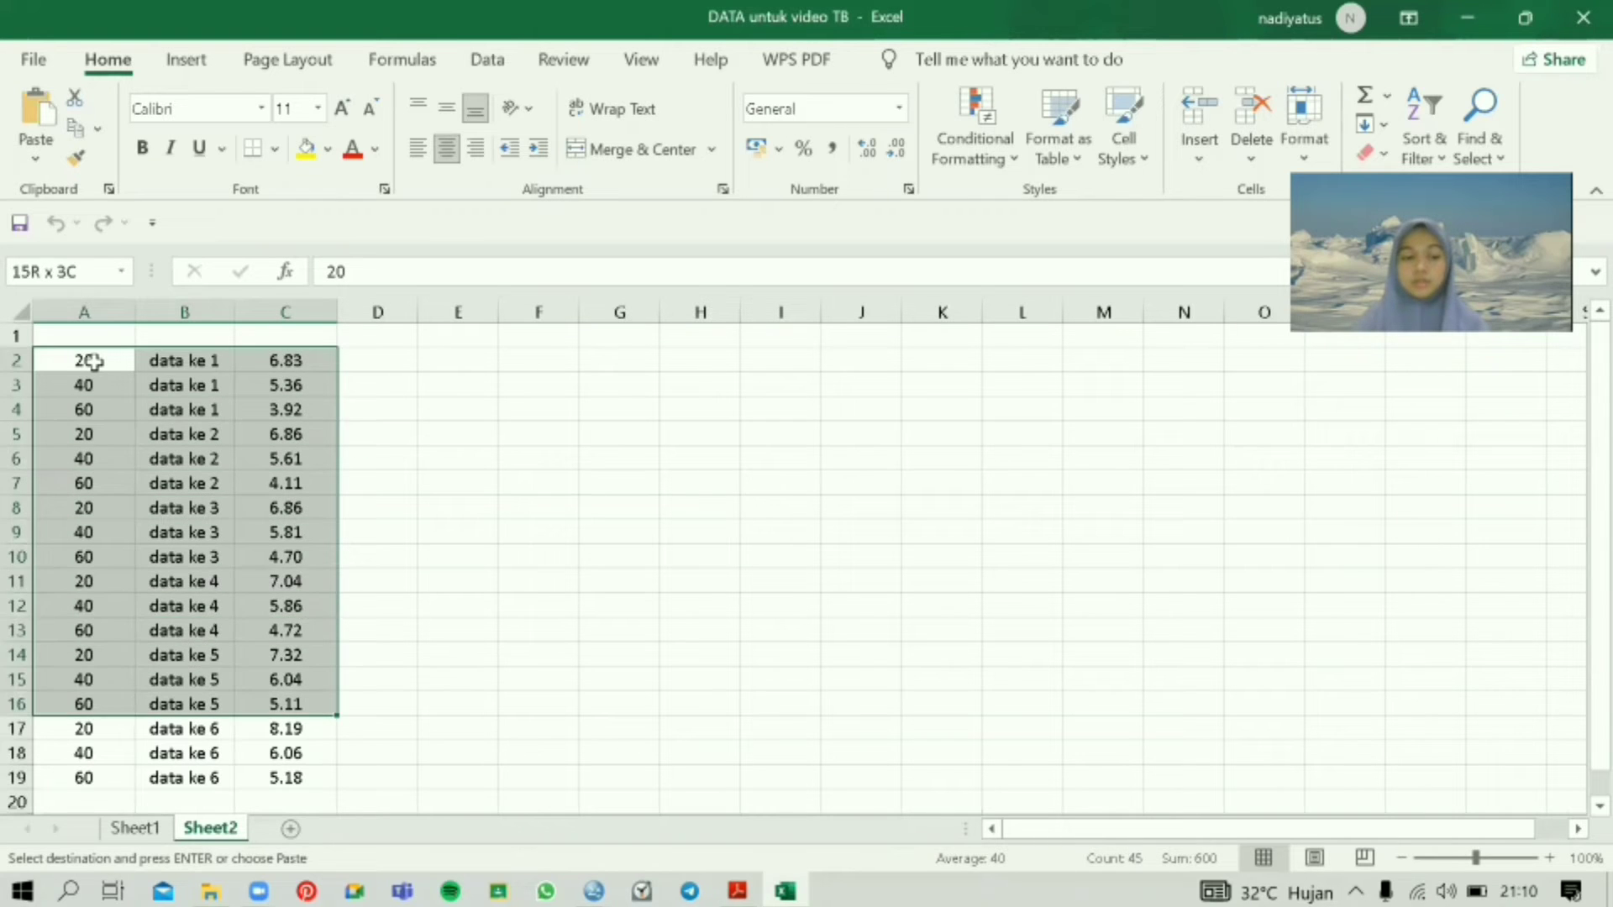
pyautogui.hotkey('shift', 'Down')
pyautogui.hotkey('shift', 'Down')
pyautogui.hotkey('shift', 'Down')
pyautogui.hotkey('ctrl', 'c')
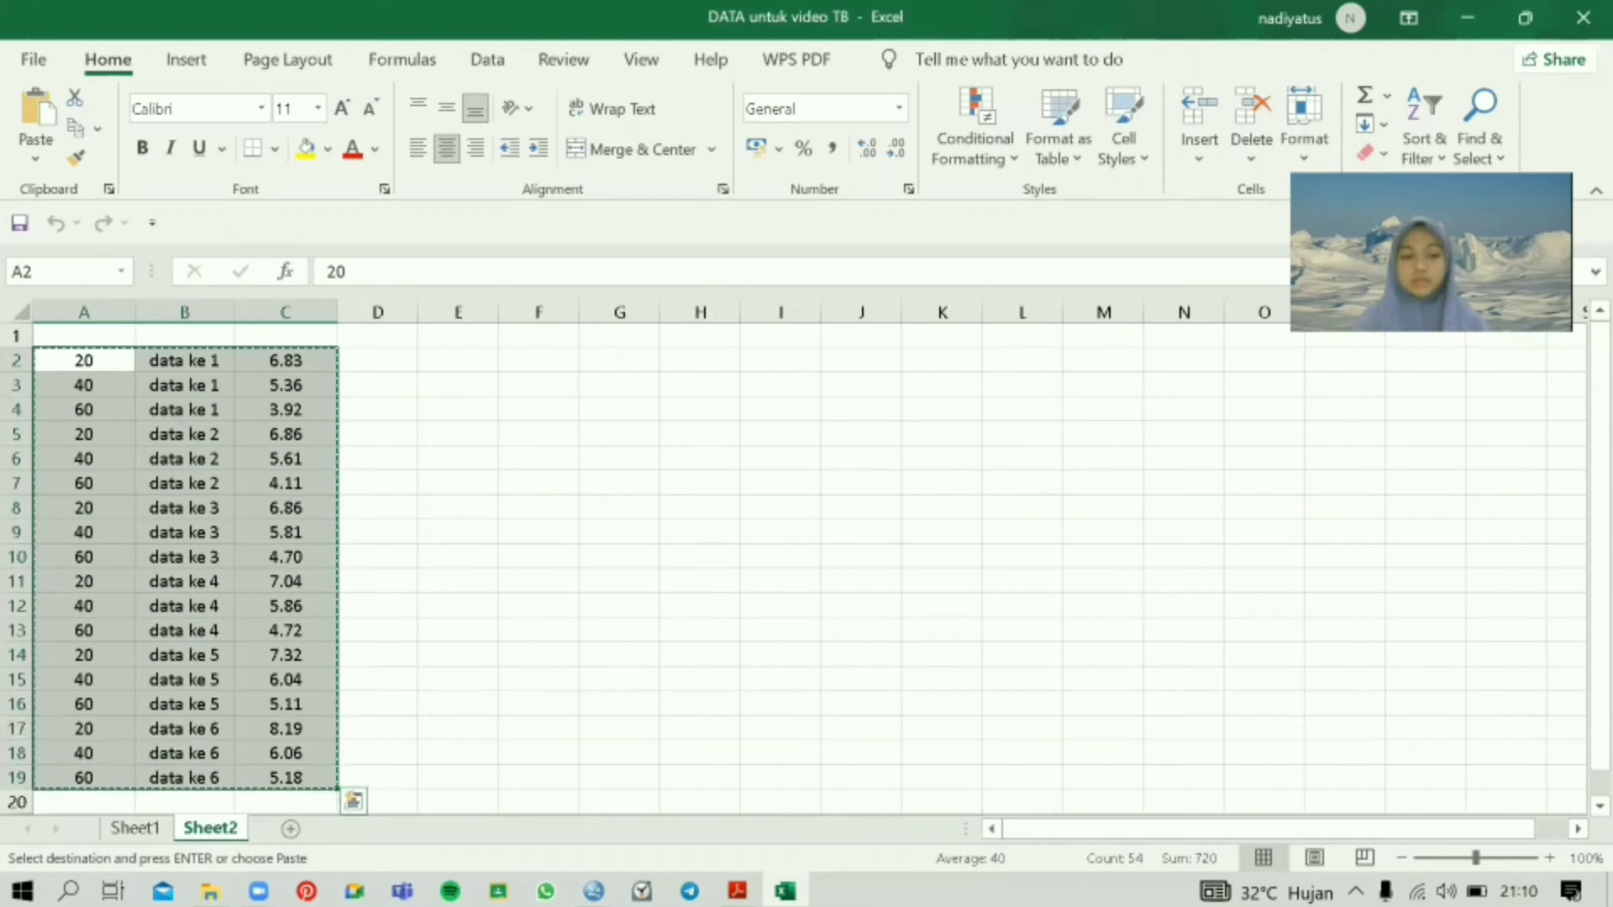
# Step: Switch back to SPSS and paste the copied data into the data grid, starting at the first Debit cell
pyautogui.moveTo(594, 890)
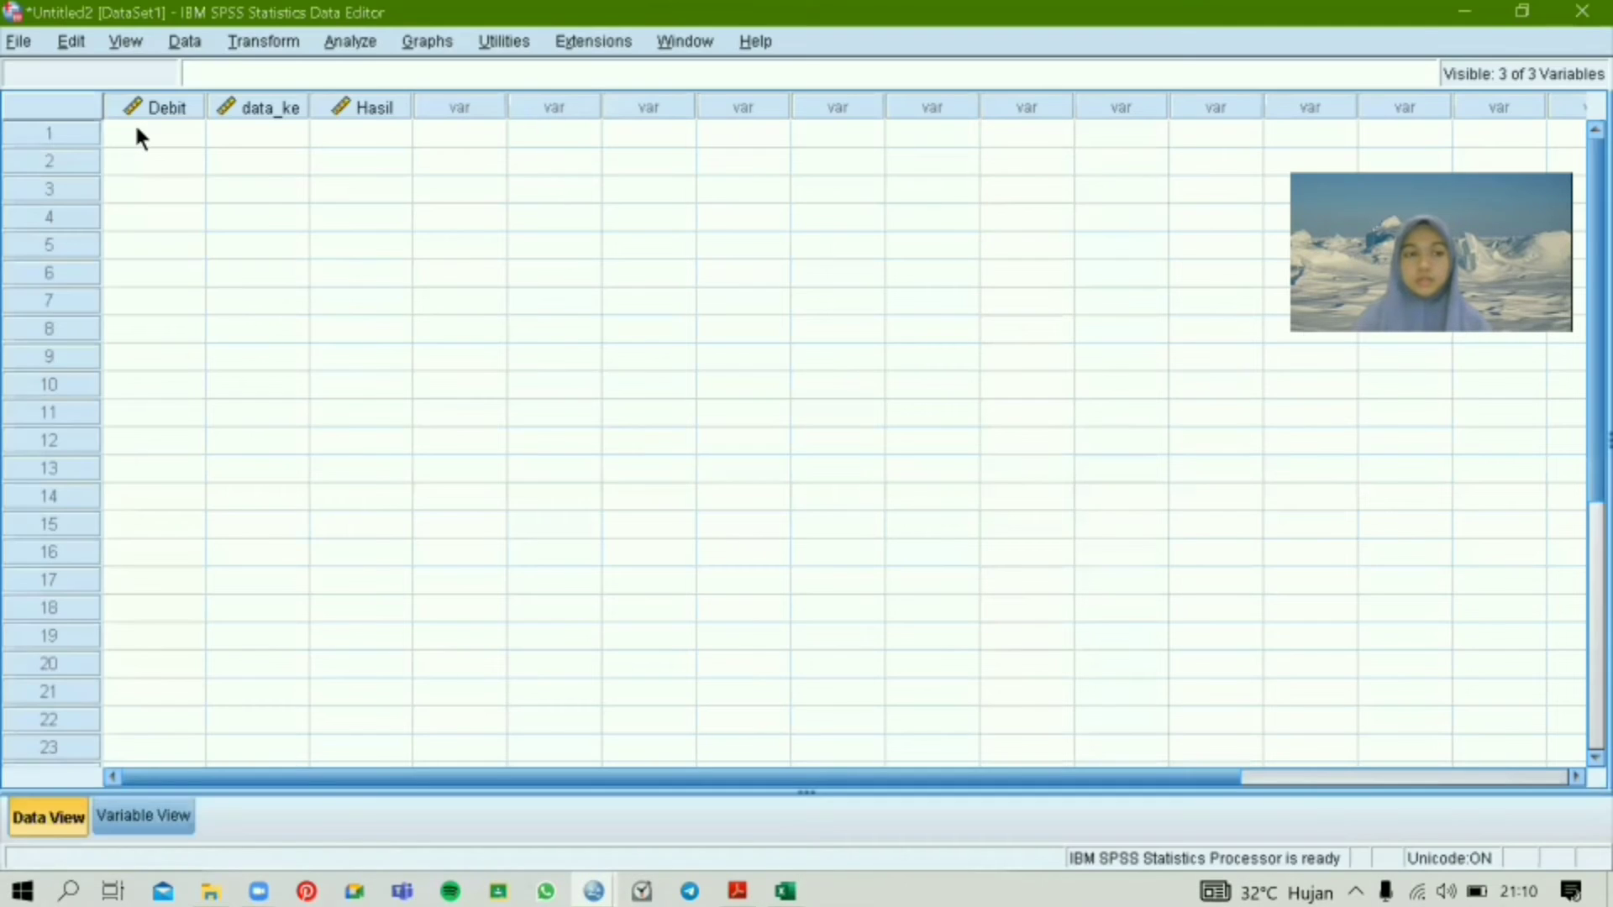
pyautogui.click(137, 130)
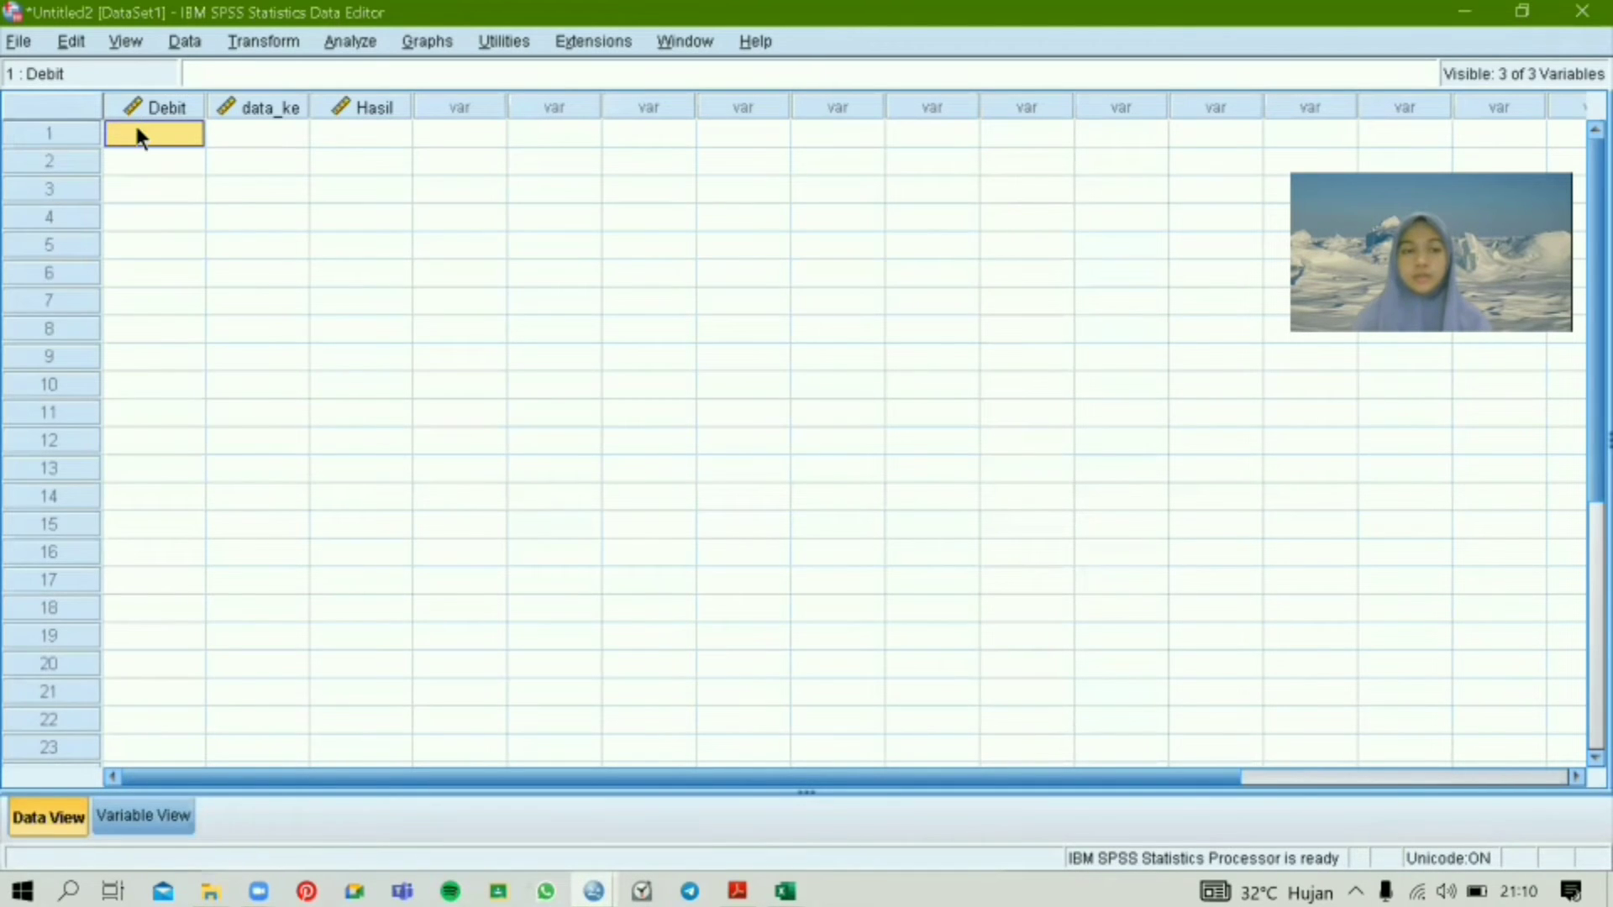
pyautogui.hotkey('ctrl', 'v')
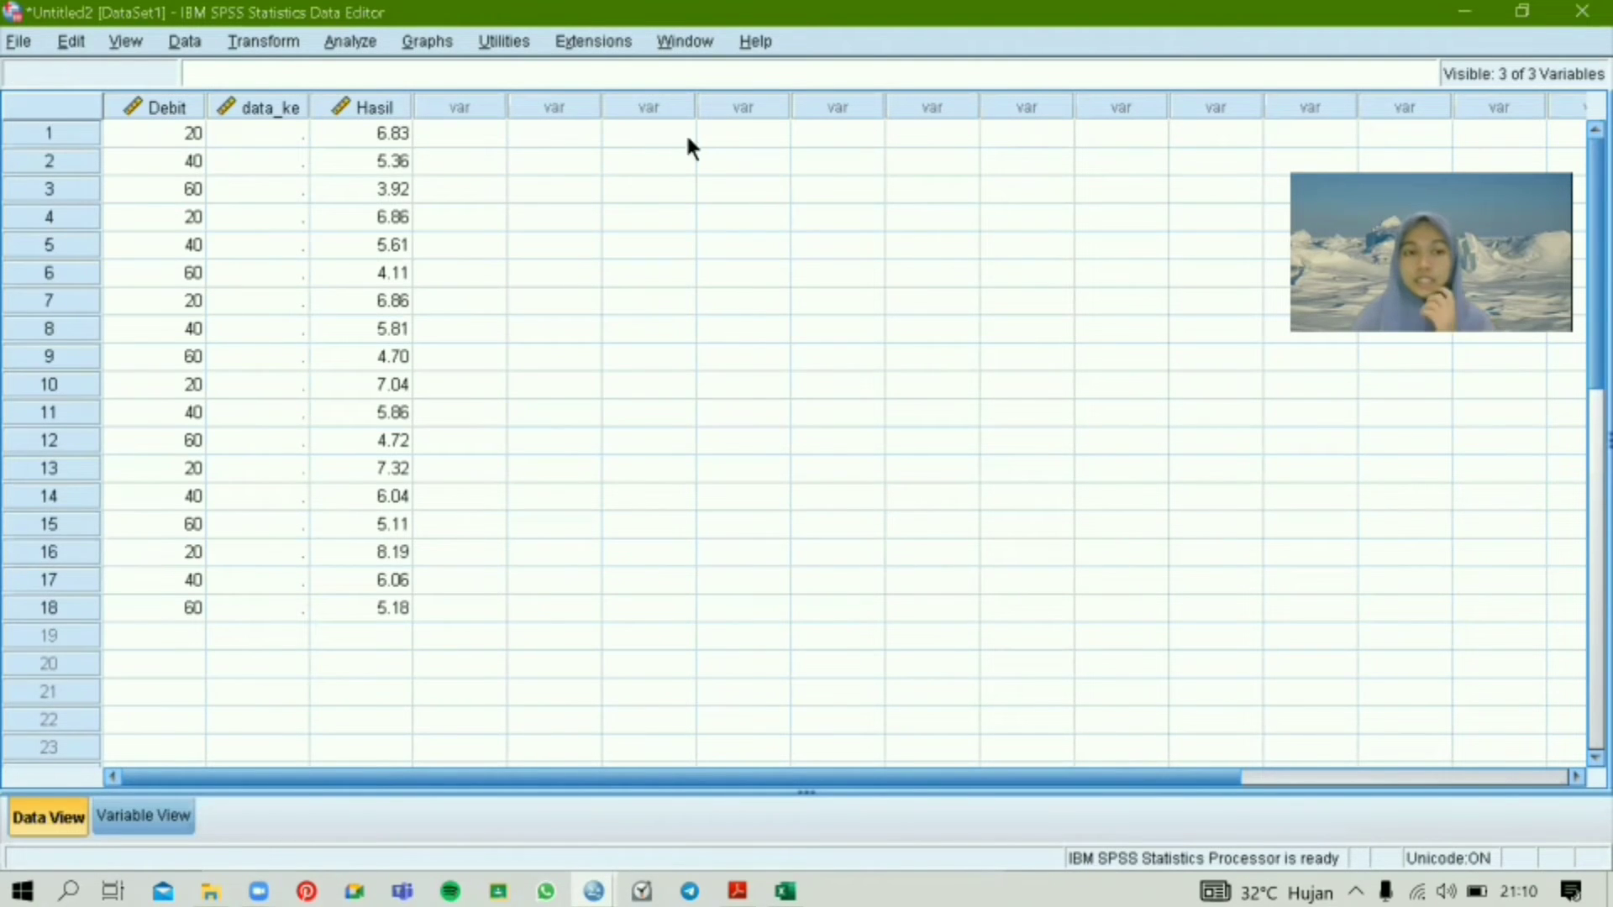
# Step: Fill the data_ke column with the value 1 in rows 1 to 3 and the value 2 in rows 4 to 6
pyautogui.click(264, 130)
pyautogui.write('1')
pyautogui.press('Return')
pyautogui.write('1')
pyautogui.press('Return')
pyautogui.write('1')
pyautogui.press('Return')
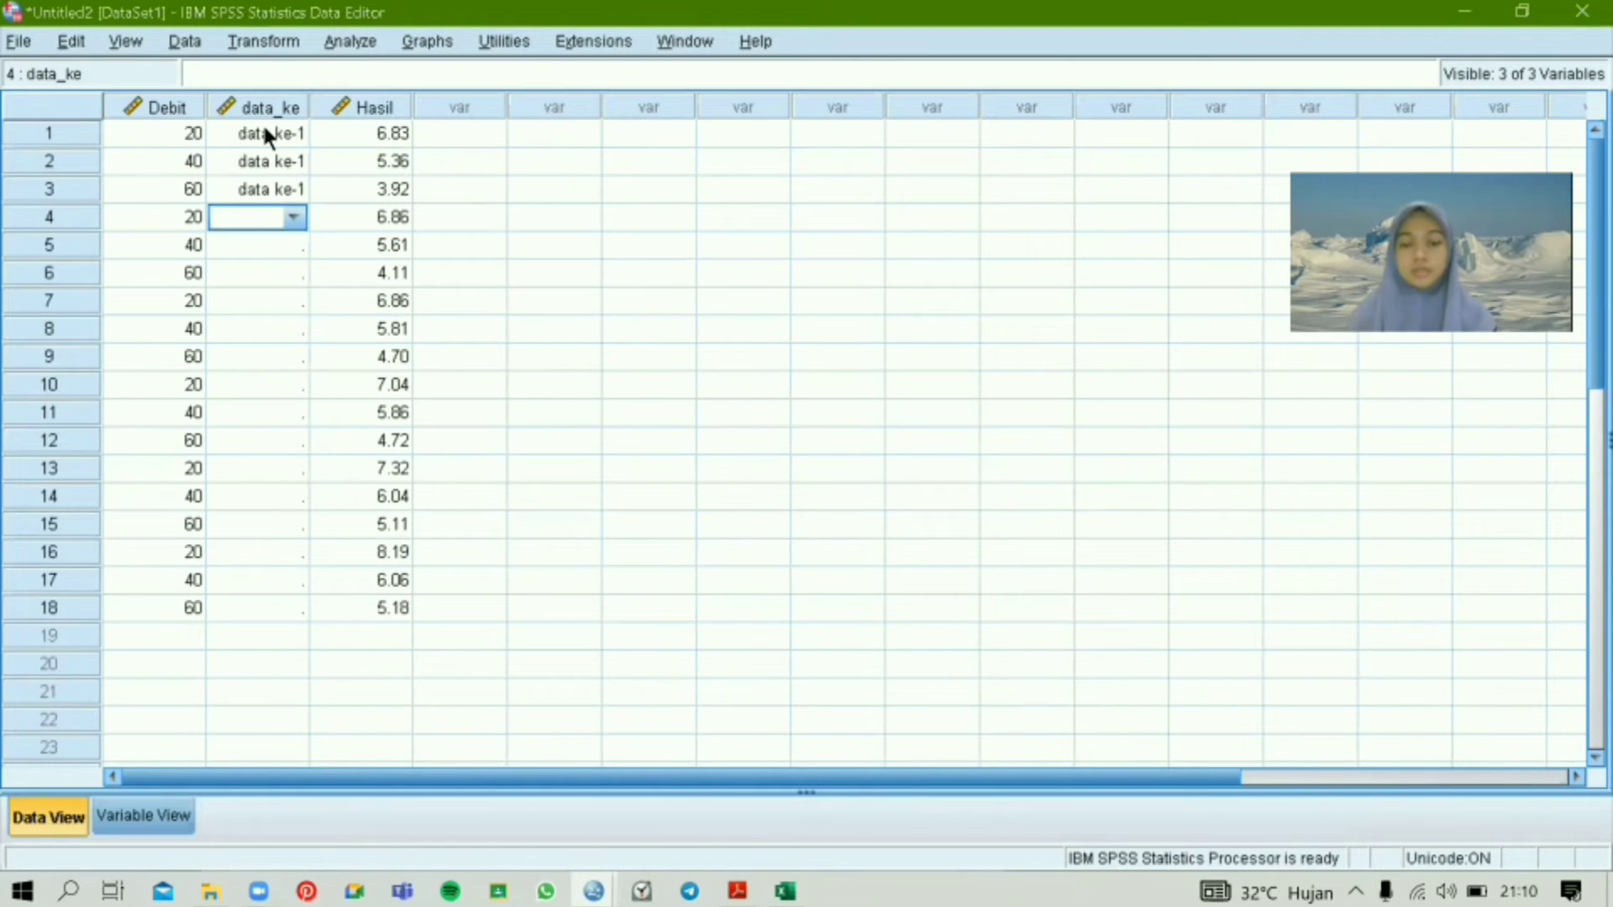
pyautogui.write('2')
pyautogui.press('Return')
pyautogui.write('2')
pyautogui.press('Return')
pyautogui.write('2')
pyautogui.press('Return')
# Step: Fill data_ke with 3 in rows 7 to 9, 4 in rows 10 to 12, 5 in rows 13 to 15 and 6 in rows 16 to 18
pyautogui.write('3')
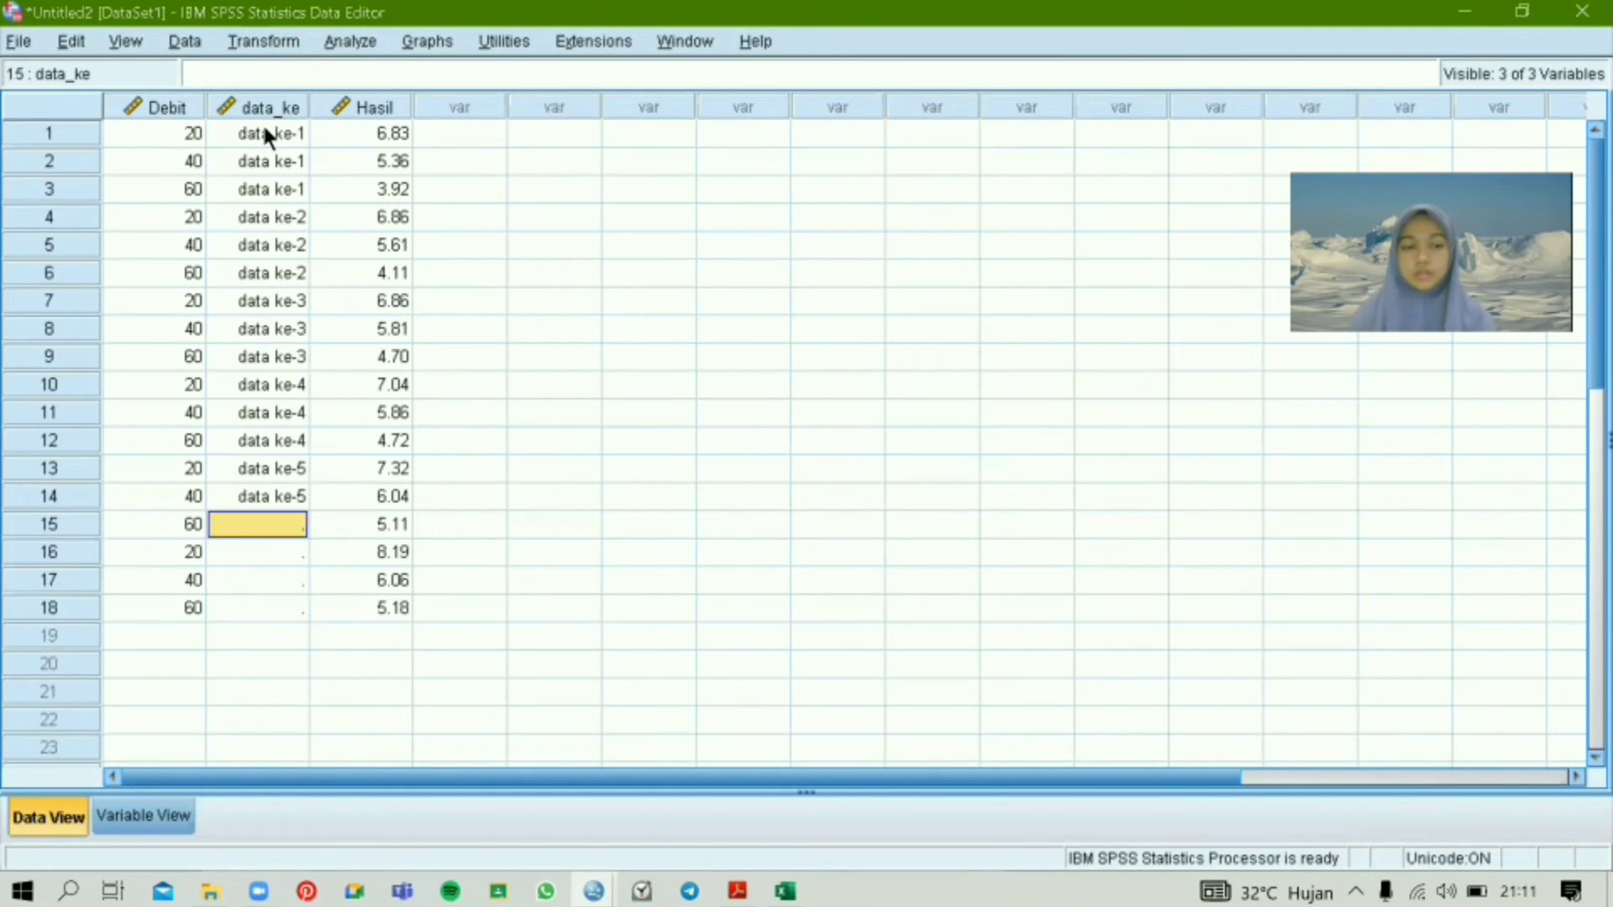
pyautogui.write('5')
pyautogui.press('Return')
pyautogui.write('6')
pyautogui.press('Return')
pyautogui.write('6')
pyautogui.press('Return')
pyautogui.write('6')
pyautogui.click(621, 275)
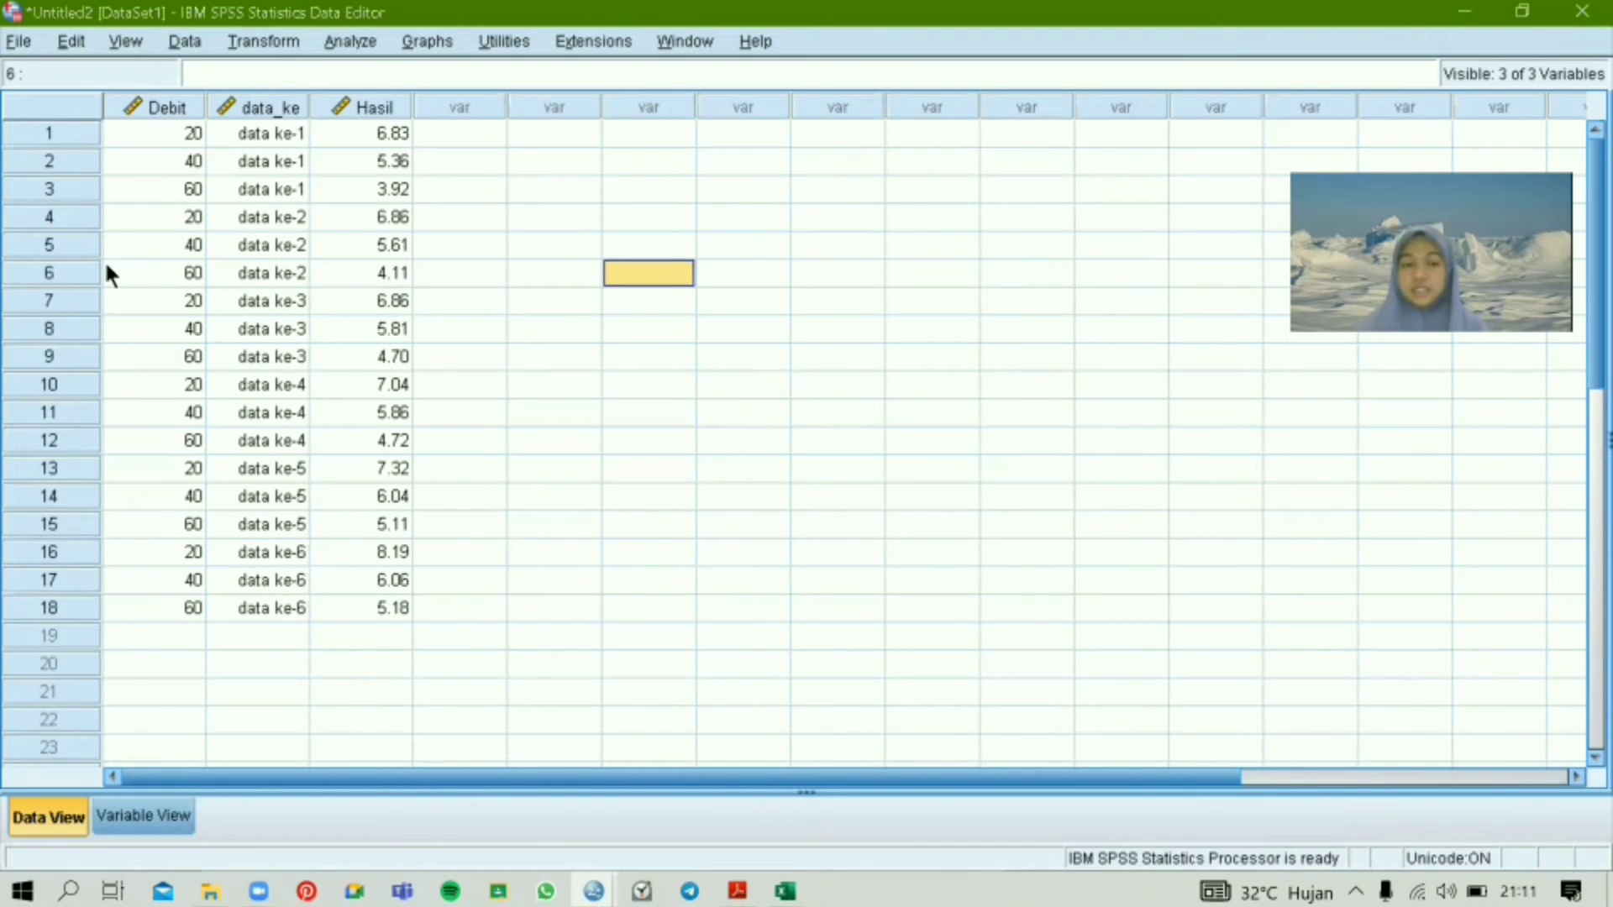
# Step: Set up a One-Way ANOVA with Hasil as the dependent variable and Debit as the factor
pyautogui.click(342, 43)
pyautogui.moveTo(409, 189)
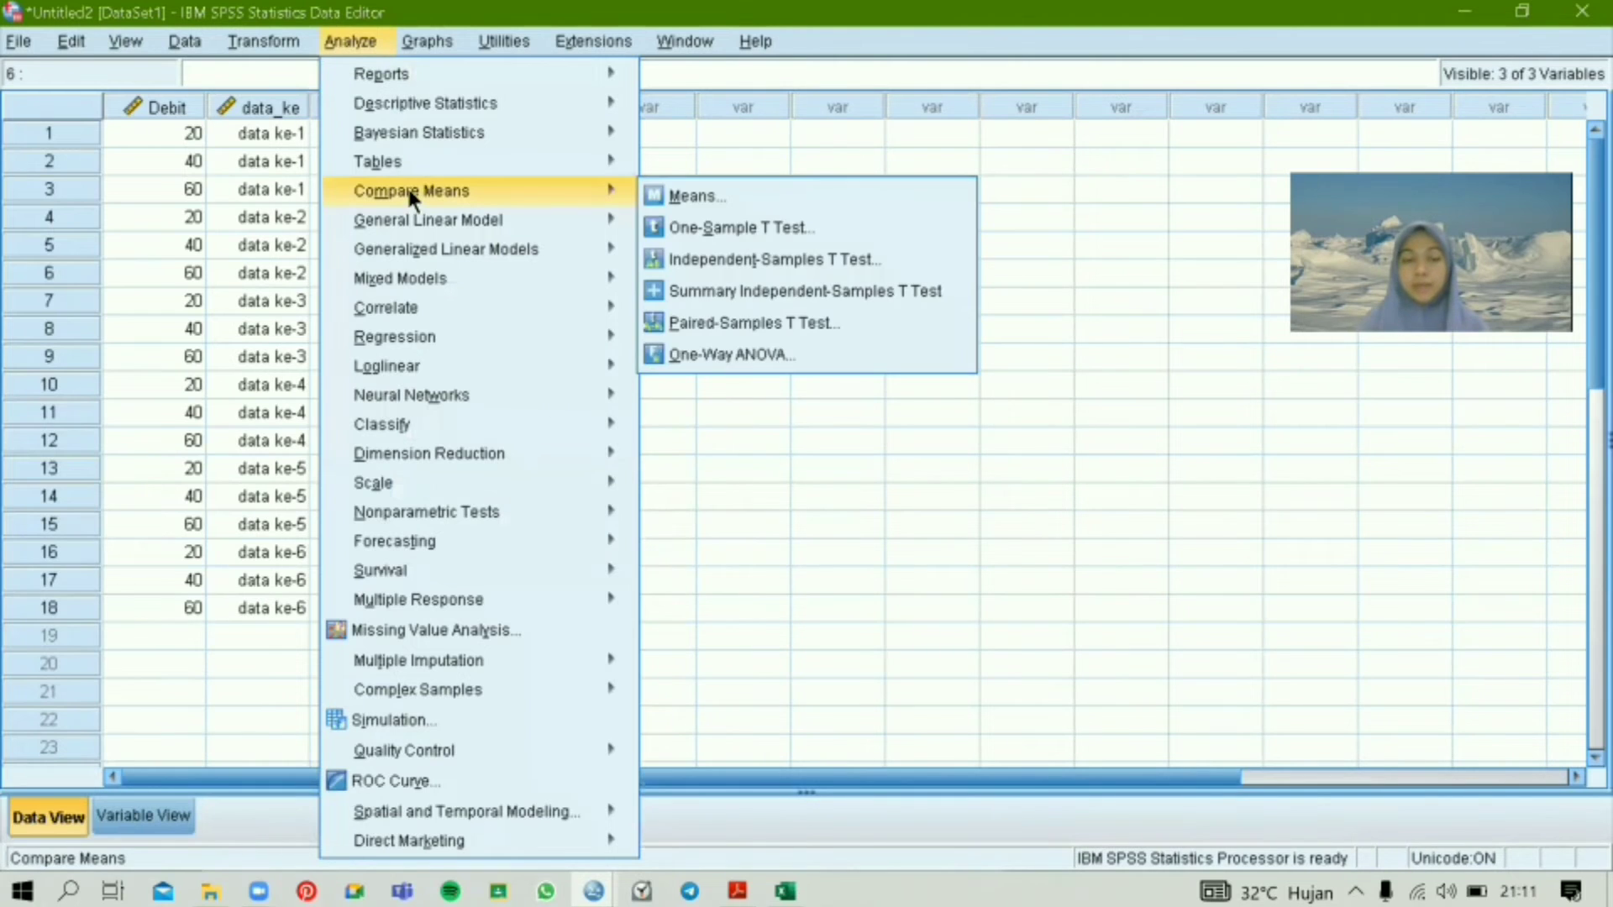
pyautogui.click(711, 353)
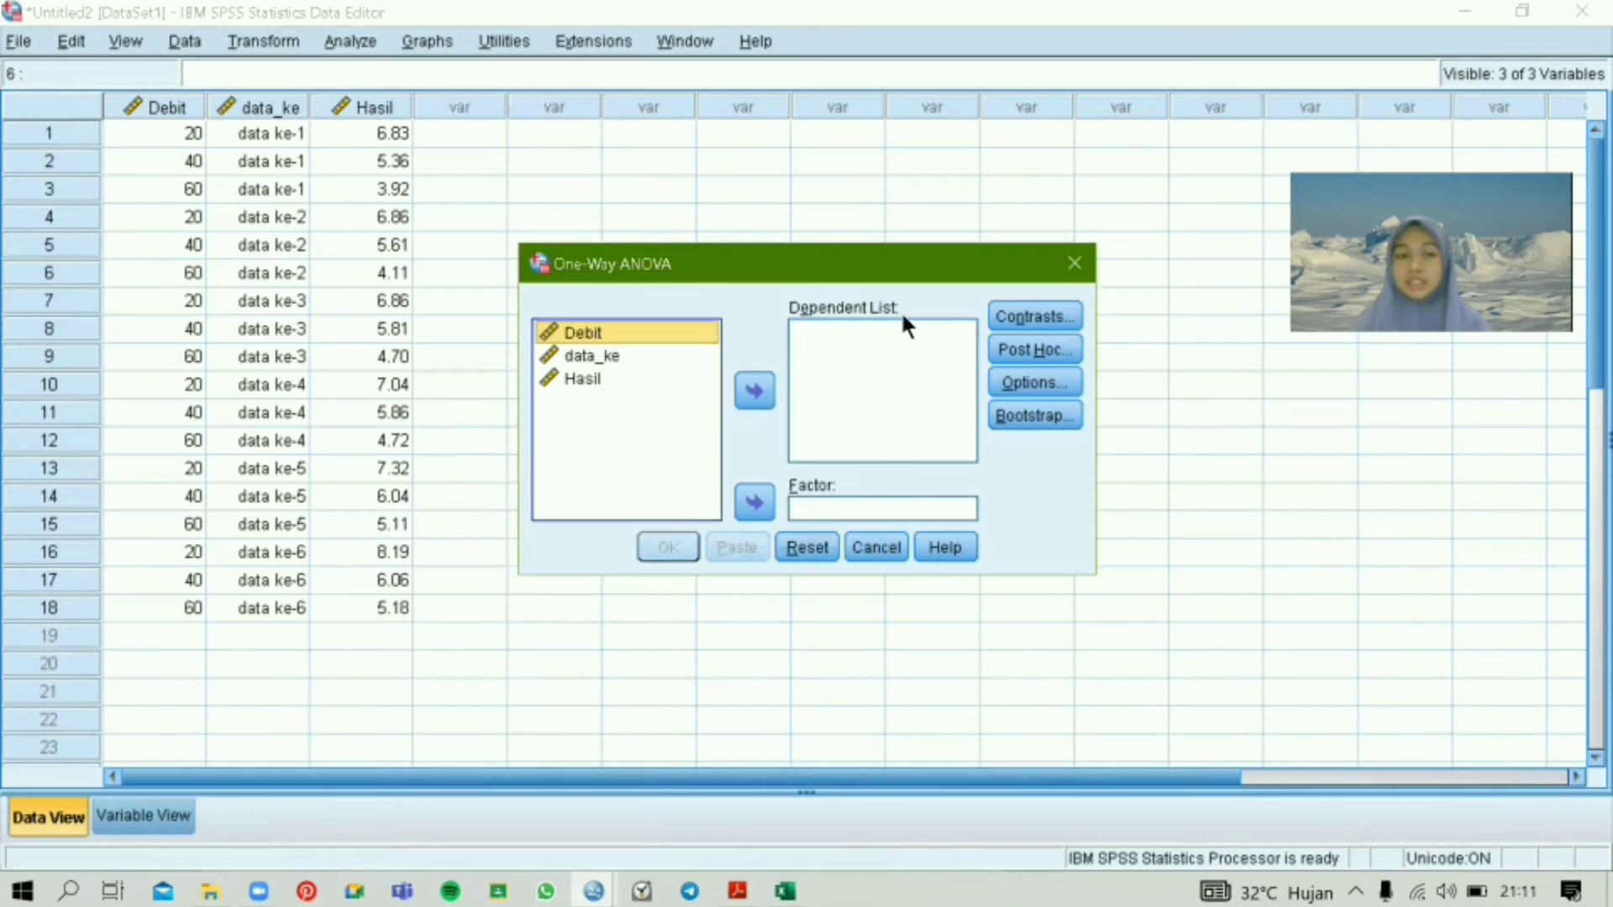
pyautogui.click(592, 380)
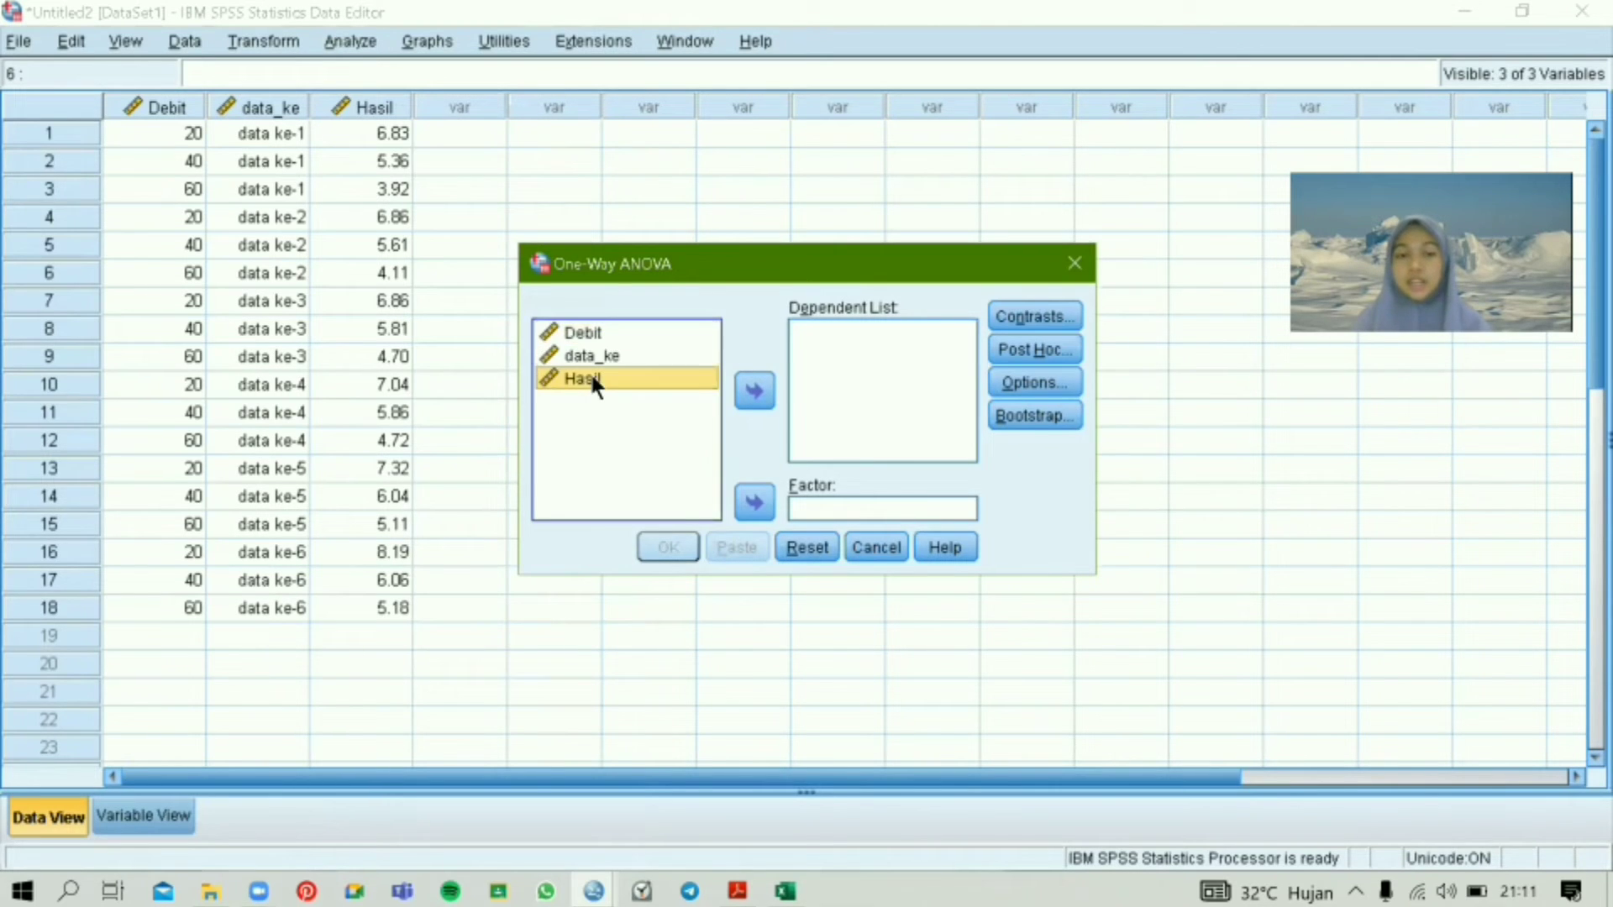
pyautogui.click(754, 391)
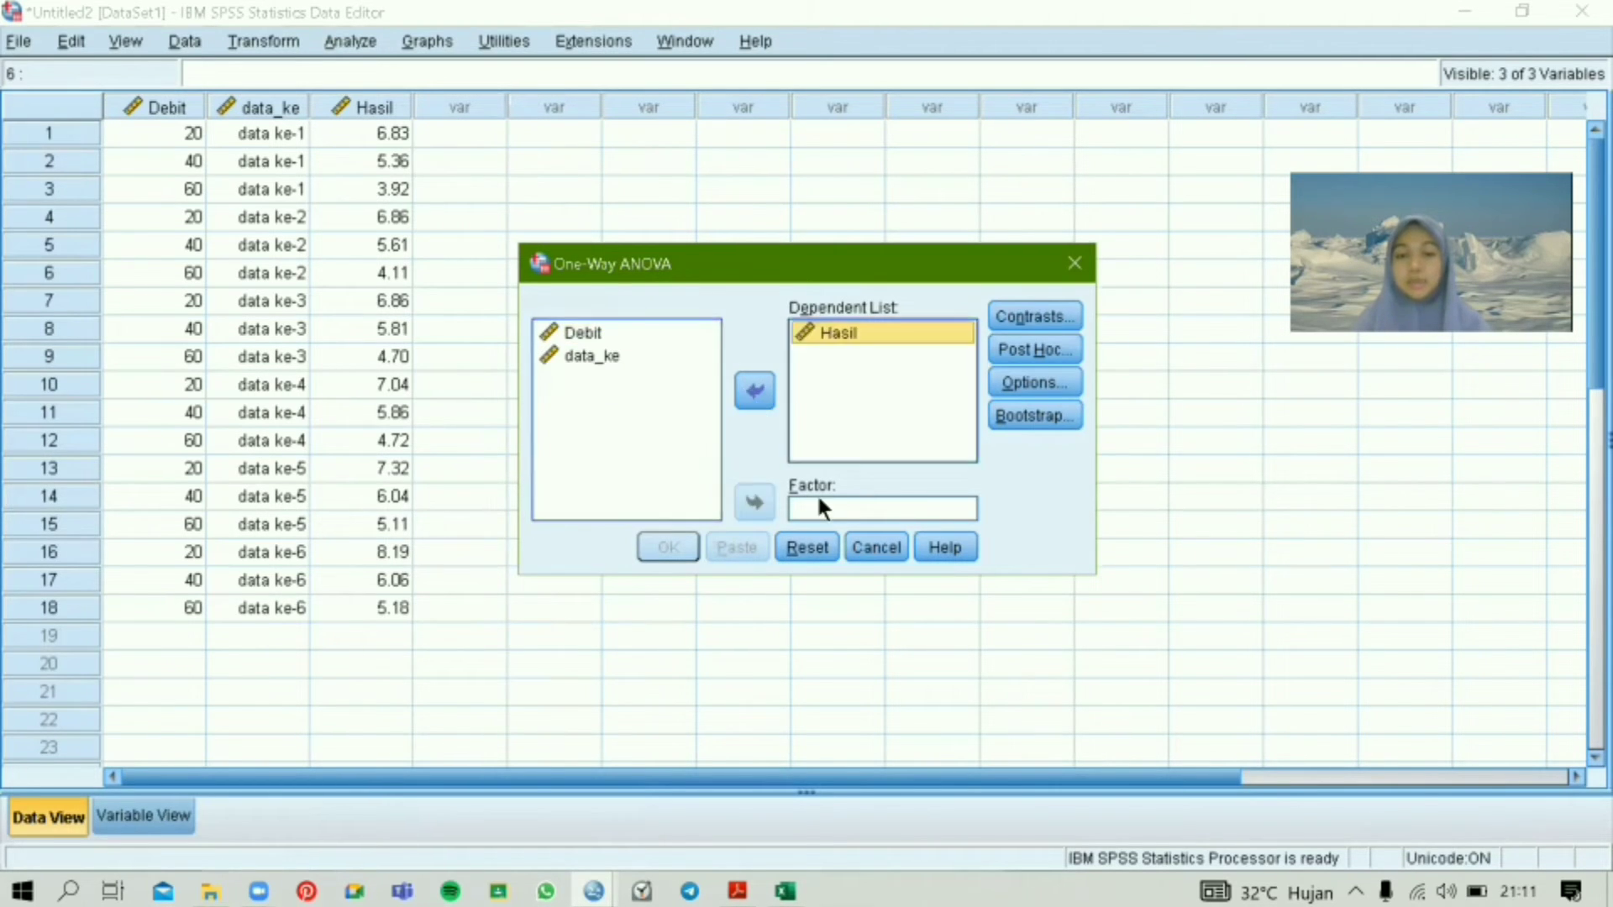
pyautogui.click(581, 336)
pyautogui.click(755, 504)
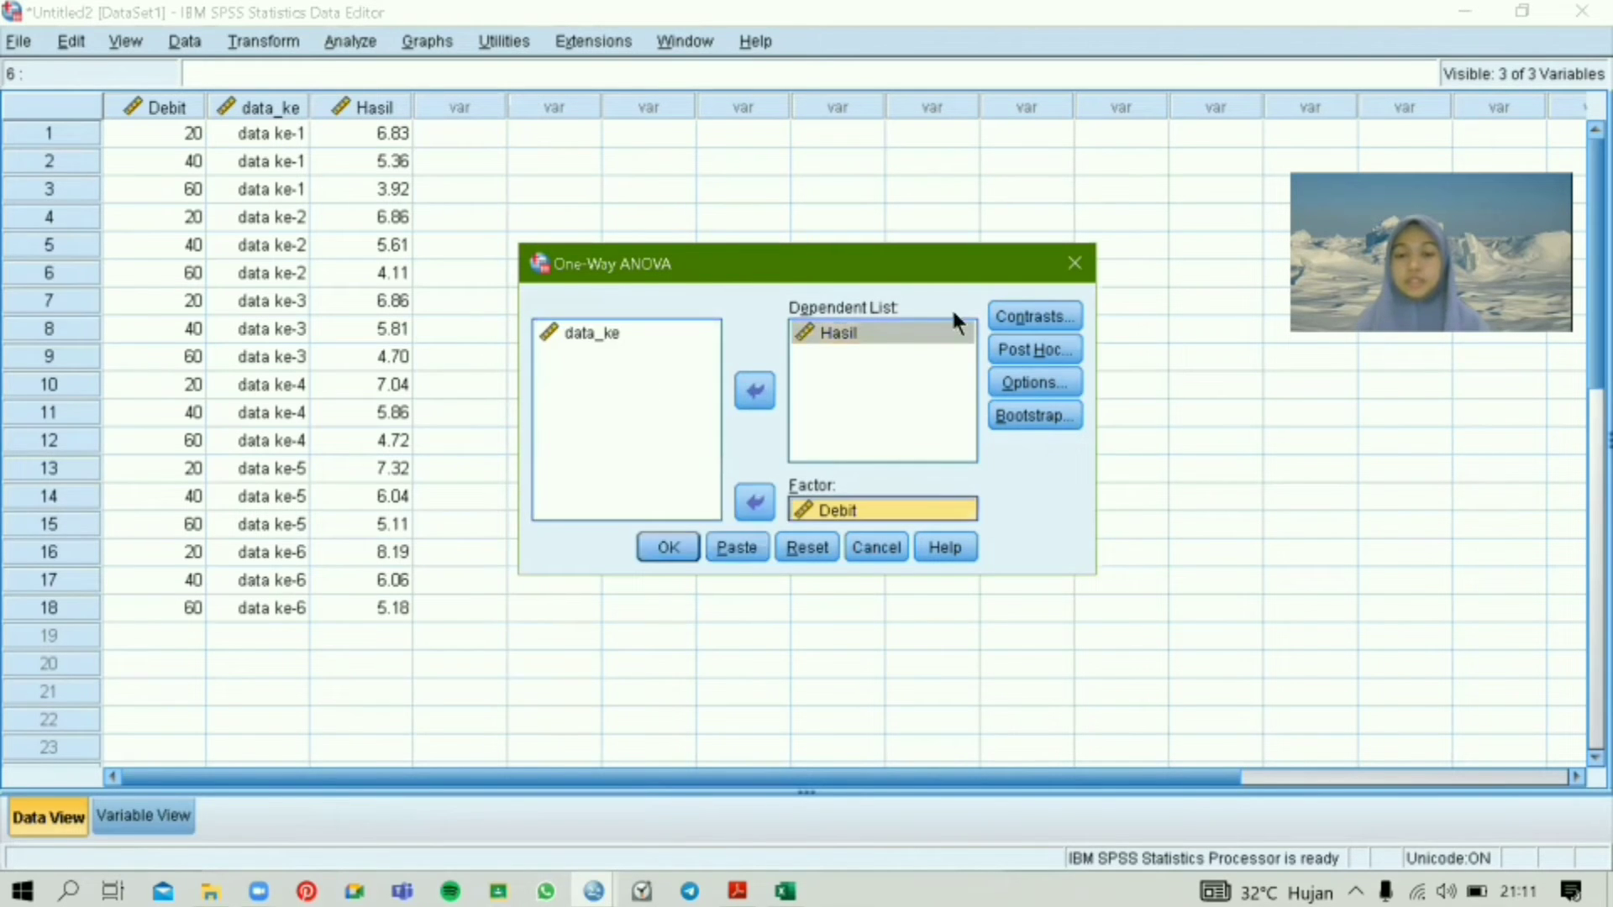
# Step: Enable the Duncan post hoc test for the One-Way ANOVA
pyautogui.click(1020, 347)
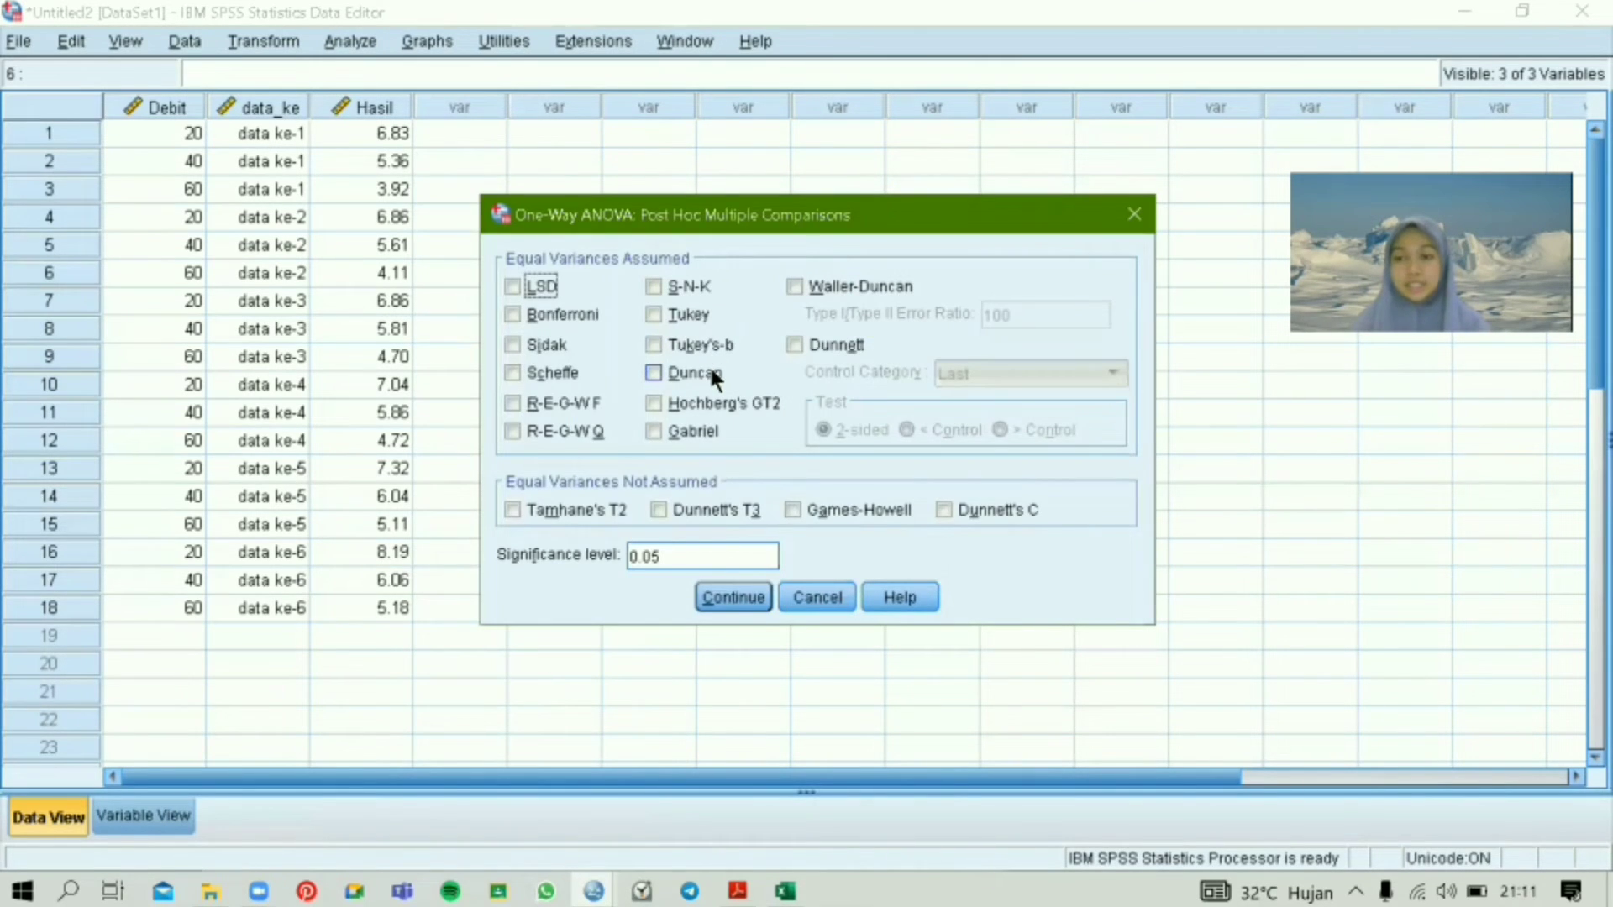
pyautogui.click(711, 374)
pyautogui.click(728, 616)
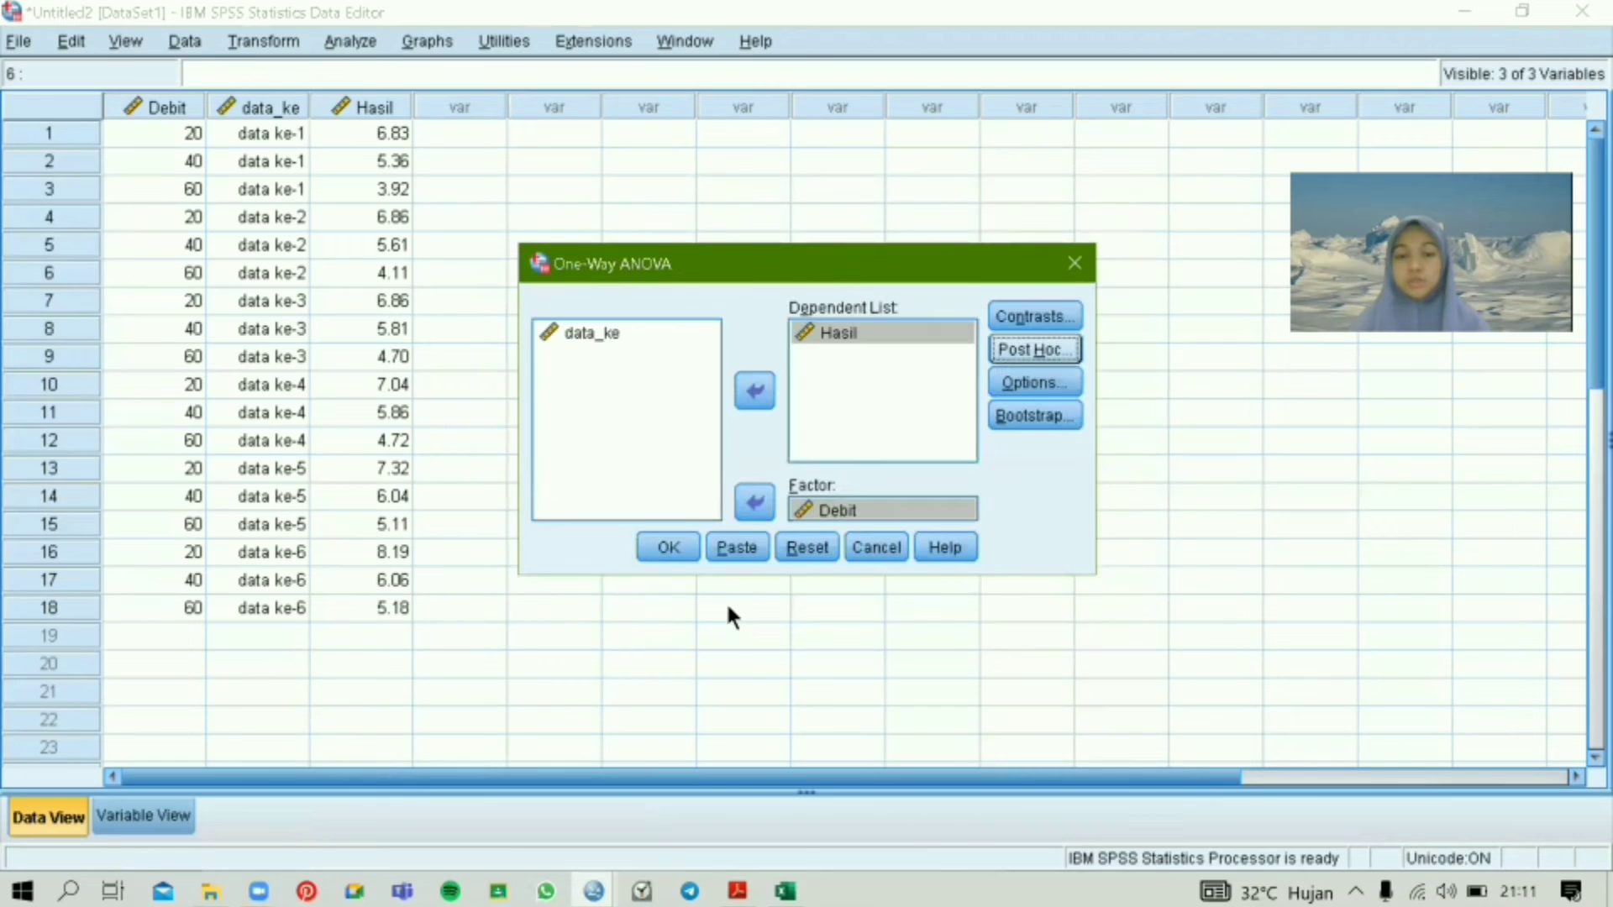
# Step: Include descriptive statistics and the homogeneity of variance test in the One-Way ANOVA, and run the analysis
pyautogui.click(1050, 383)
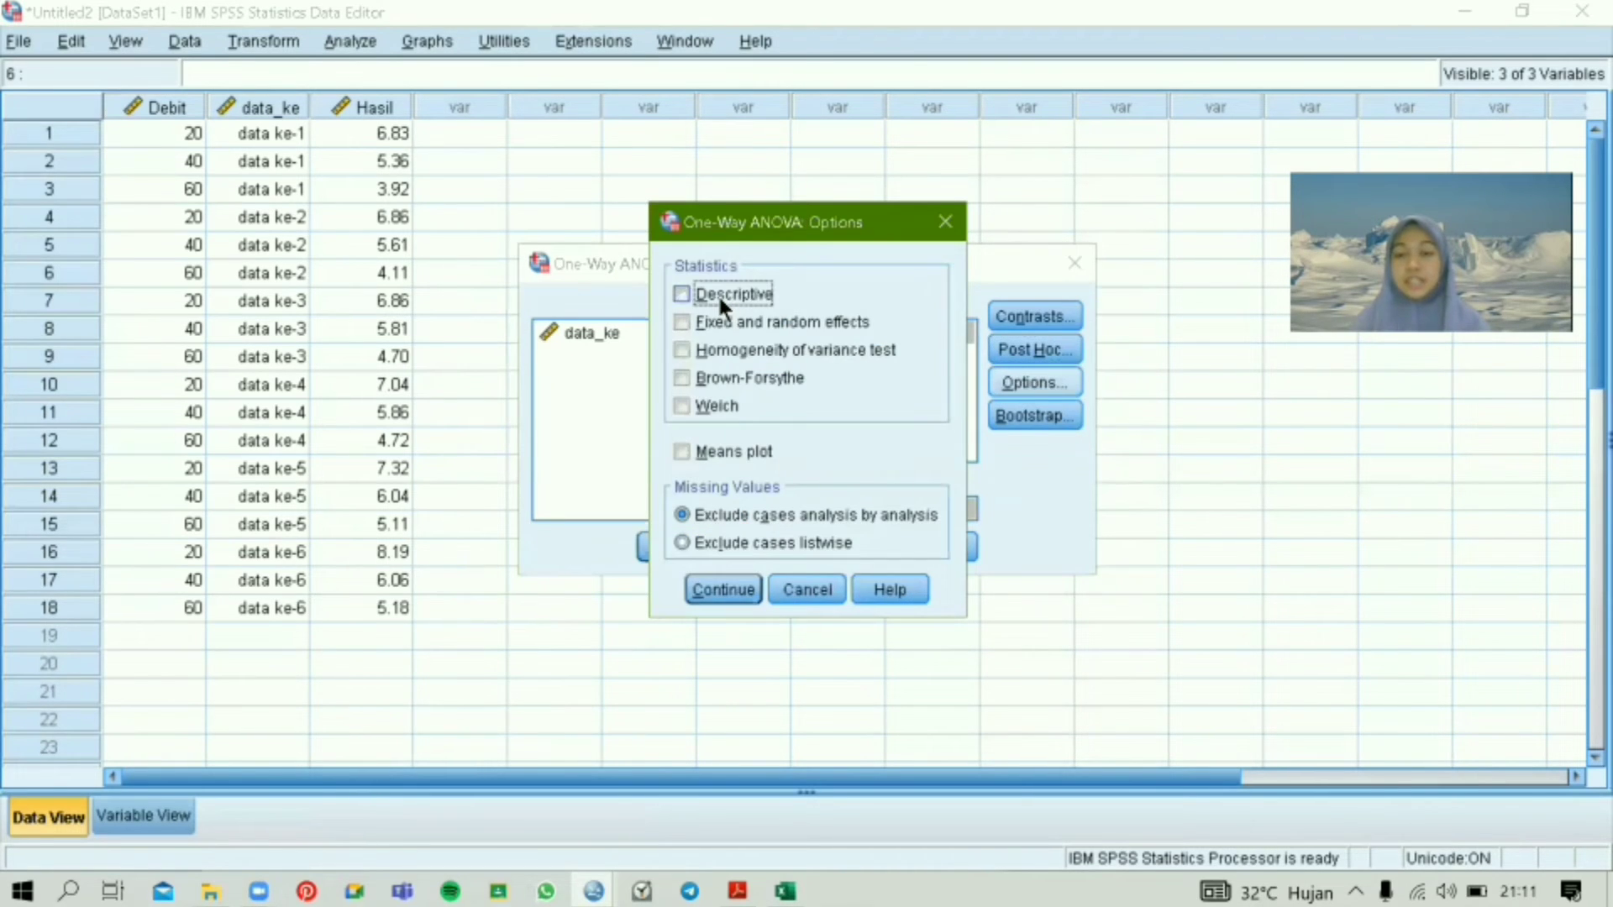
pyautogui.click(719, 298)
pyautogui.click(705, 353)
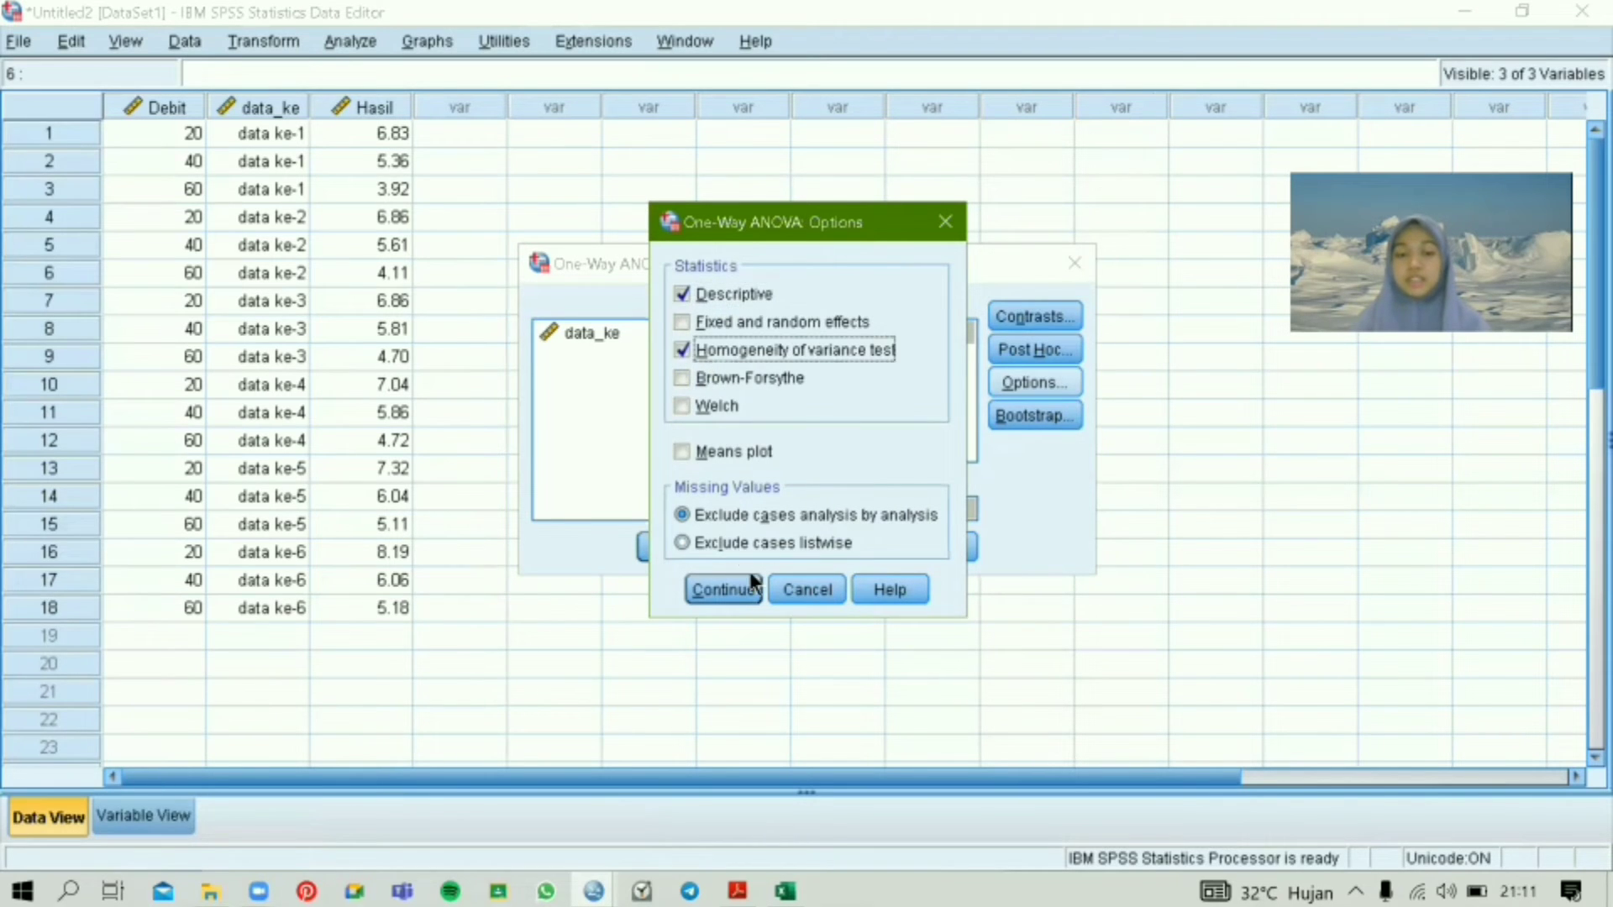
pyautogui.click(725, 589)
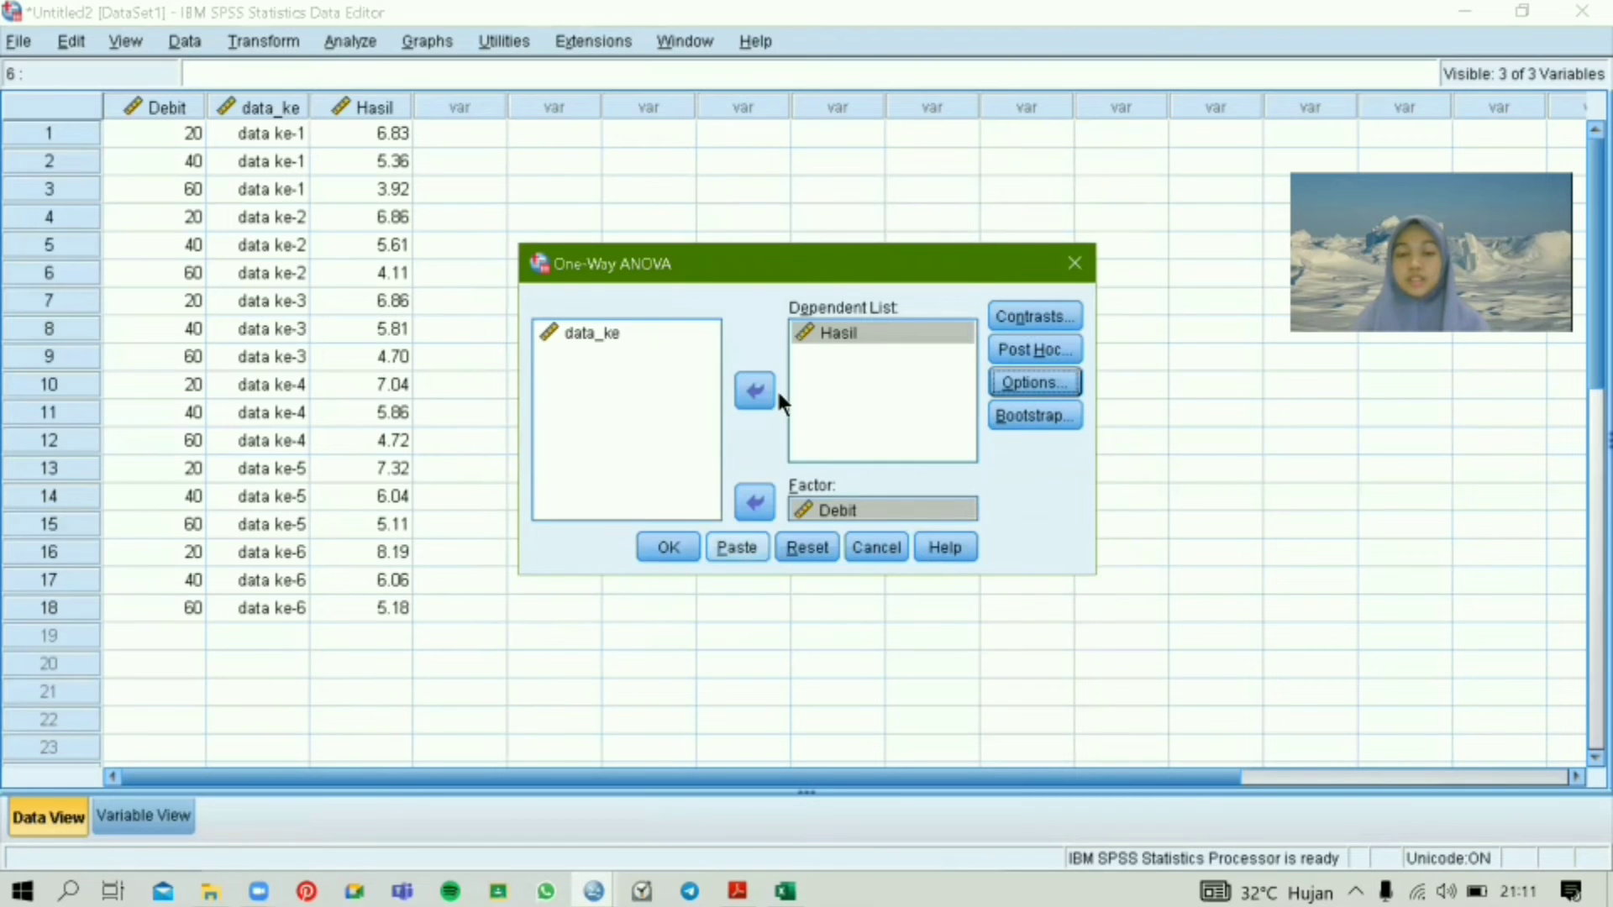
pyautogui.click(675, 538)
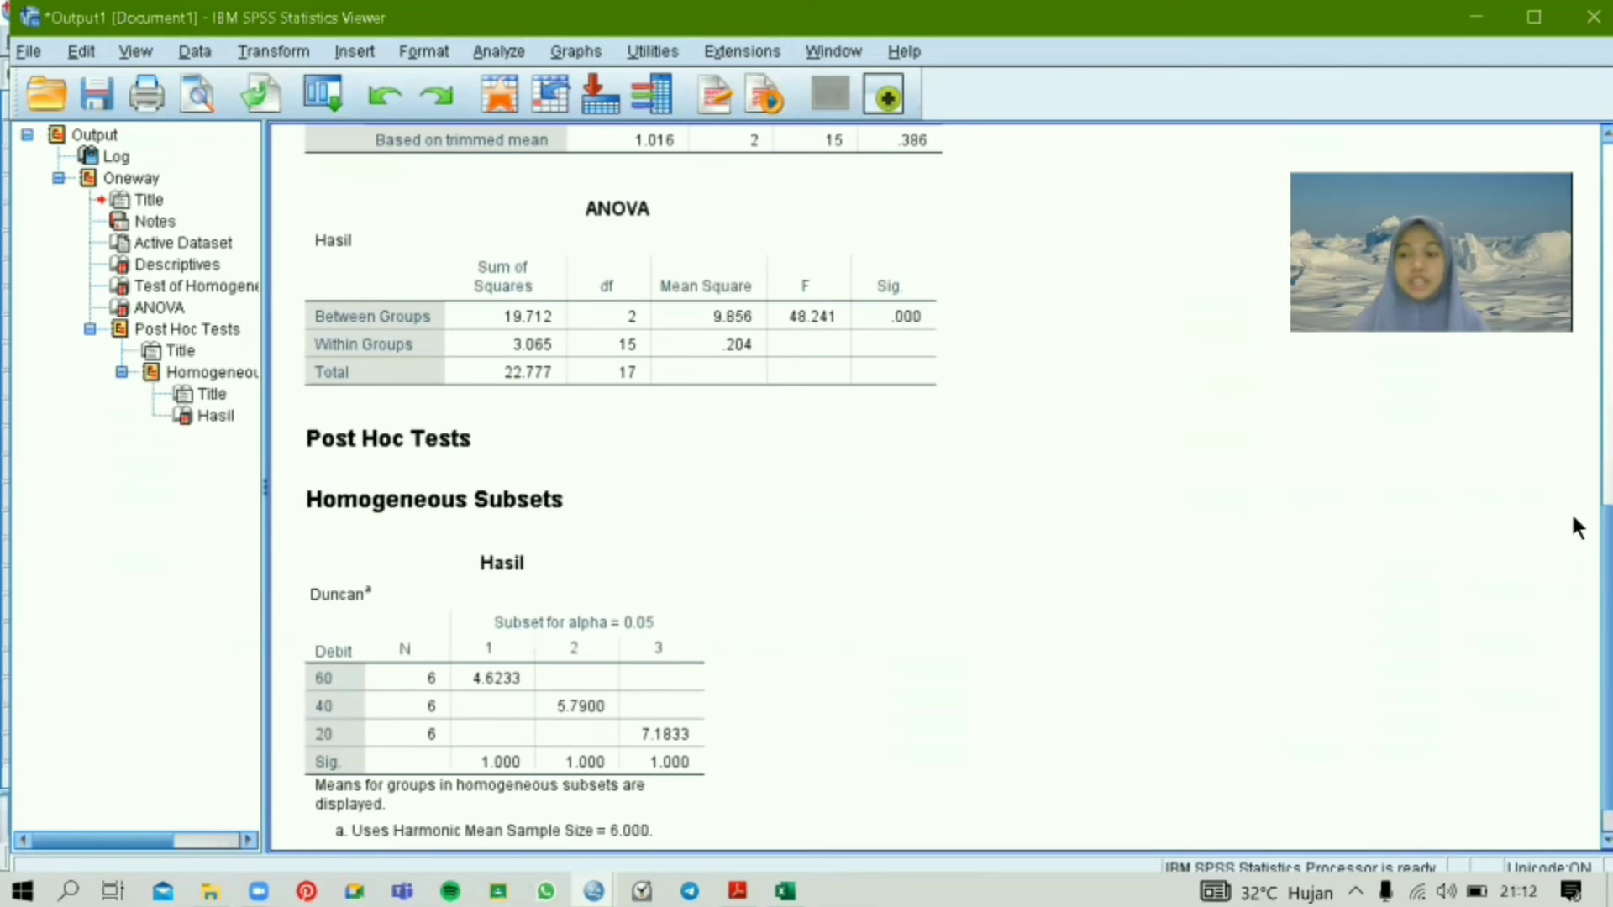
# Step: Examine the descriptives, homogeneity of variances, ANOVA and Duncan homogeneous subsets tables in the output
pyautogui.scroll(3, 1571, 394)
pyautogui.scroll(6, 1573, 333)
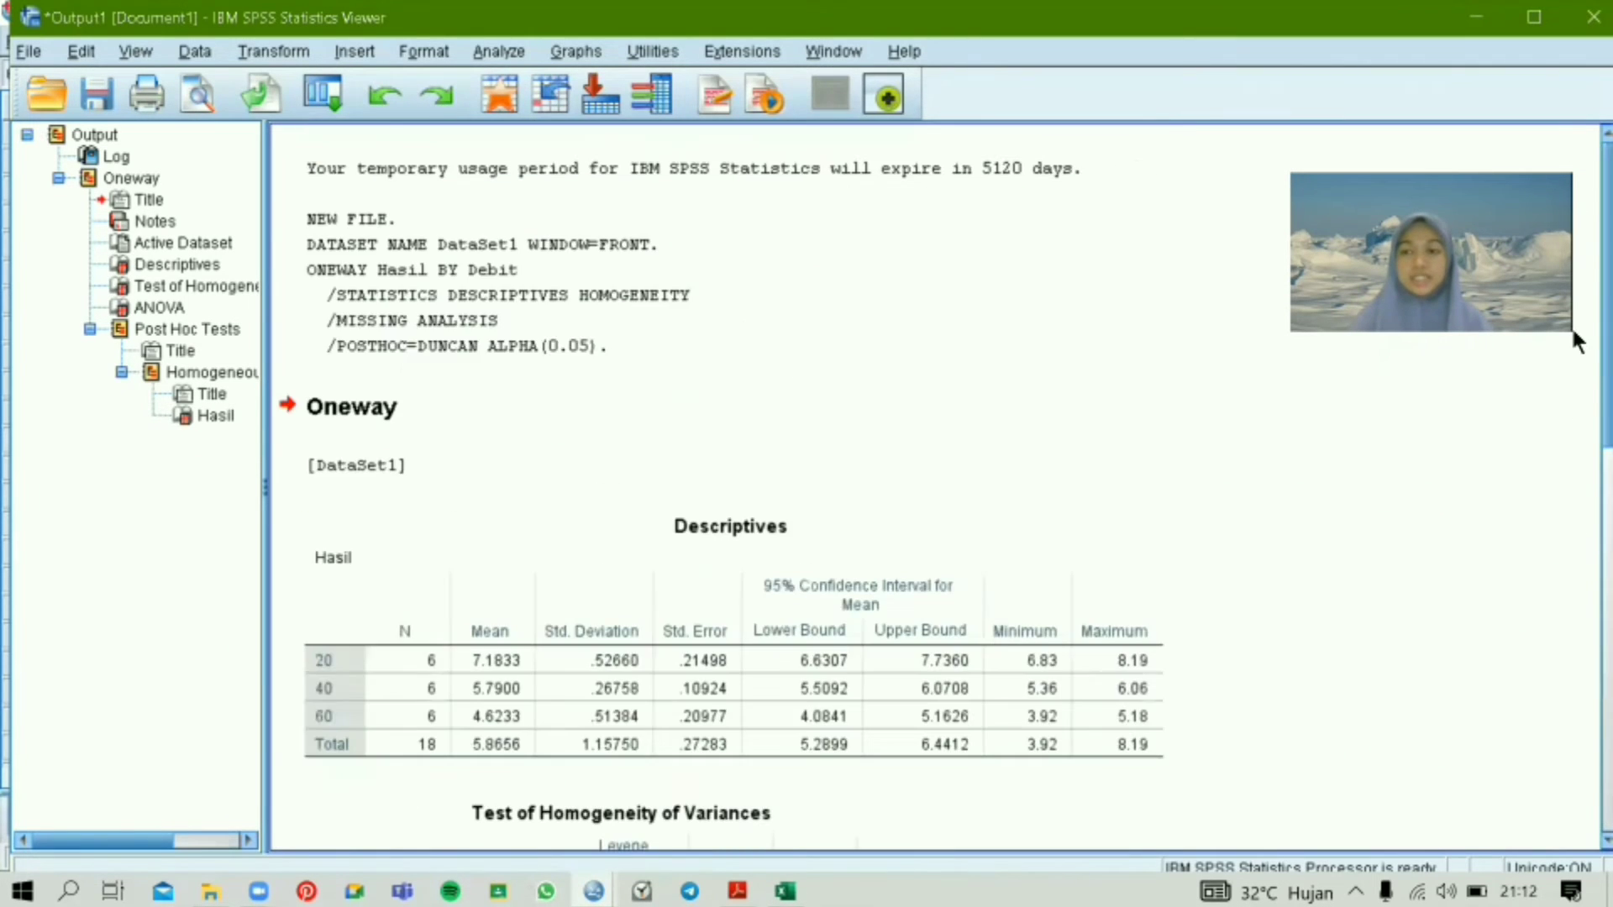
pyautogui.scroll(-10, 1573, 333)
pyautogui.scroll(10, 1573, 152)
pyautogui.scroll(-3, 1471, 454)
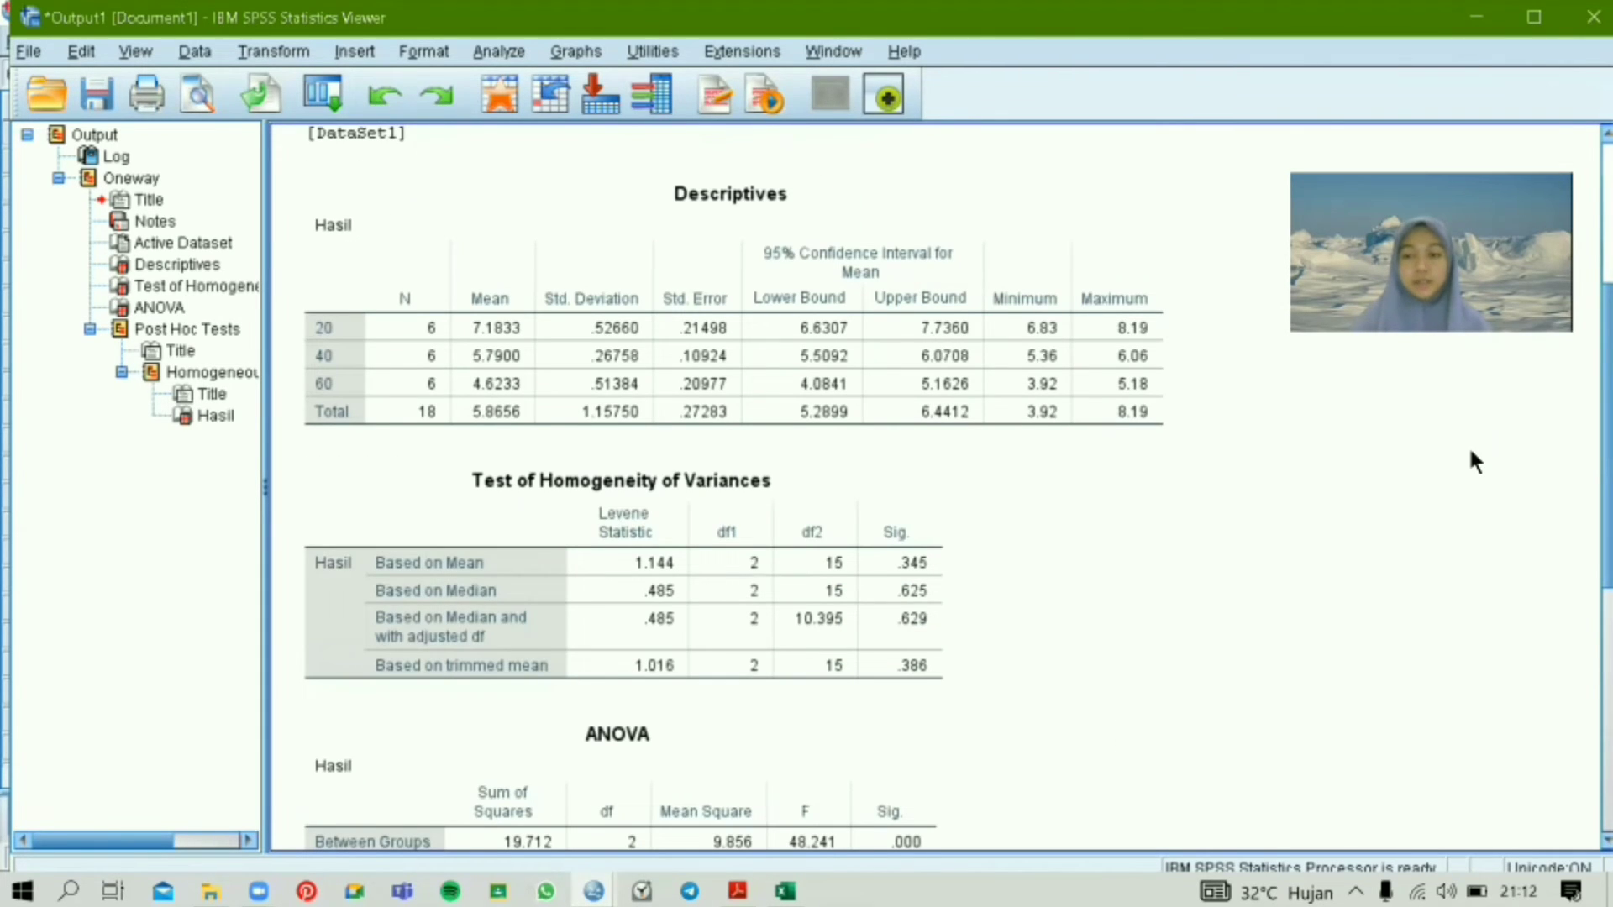
pyautogui.scroll(-2, 1571, 405)
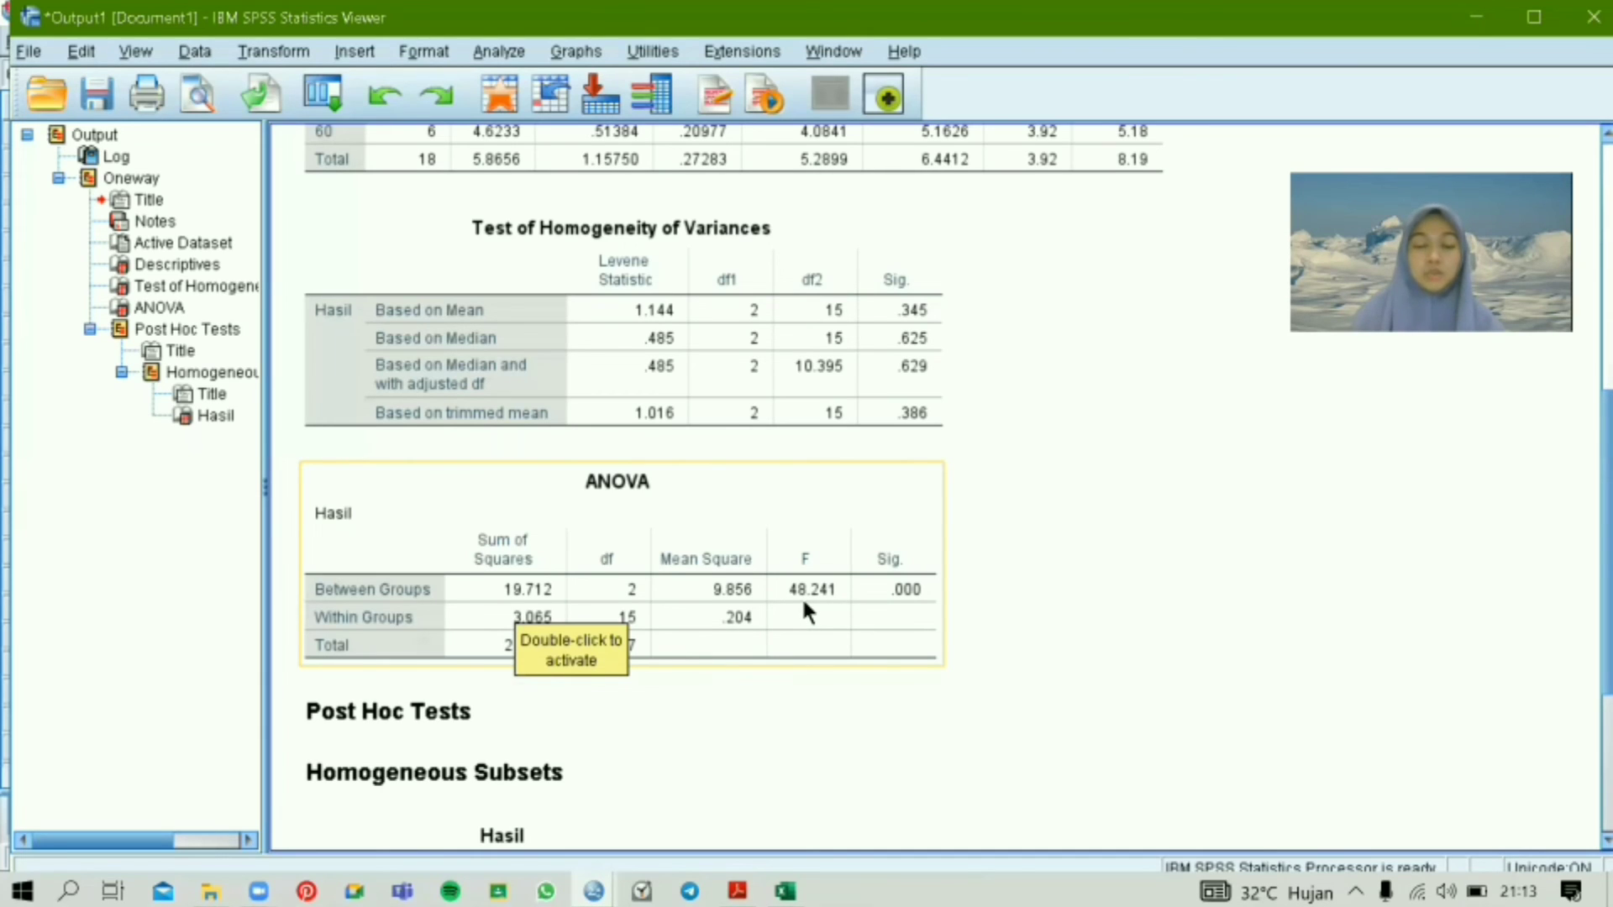
pyautogui.scroll(-5, 1575, 544)
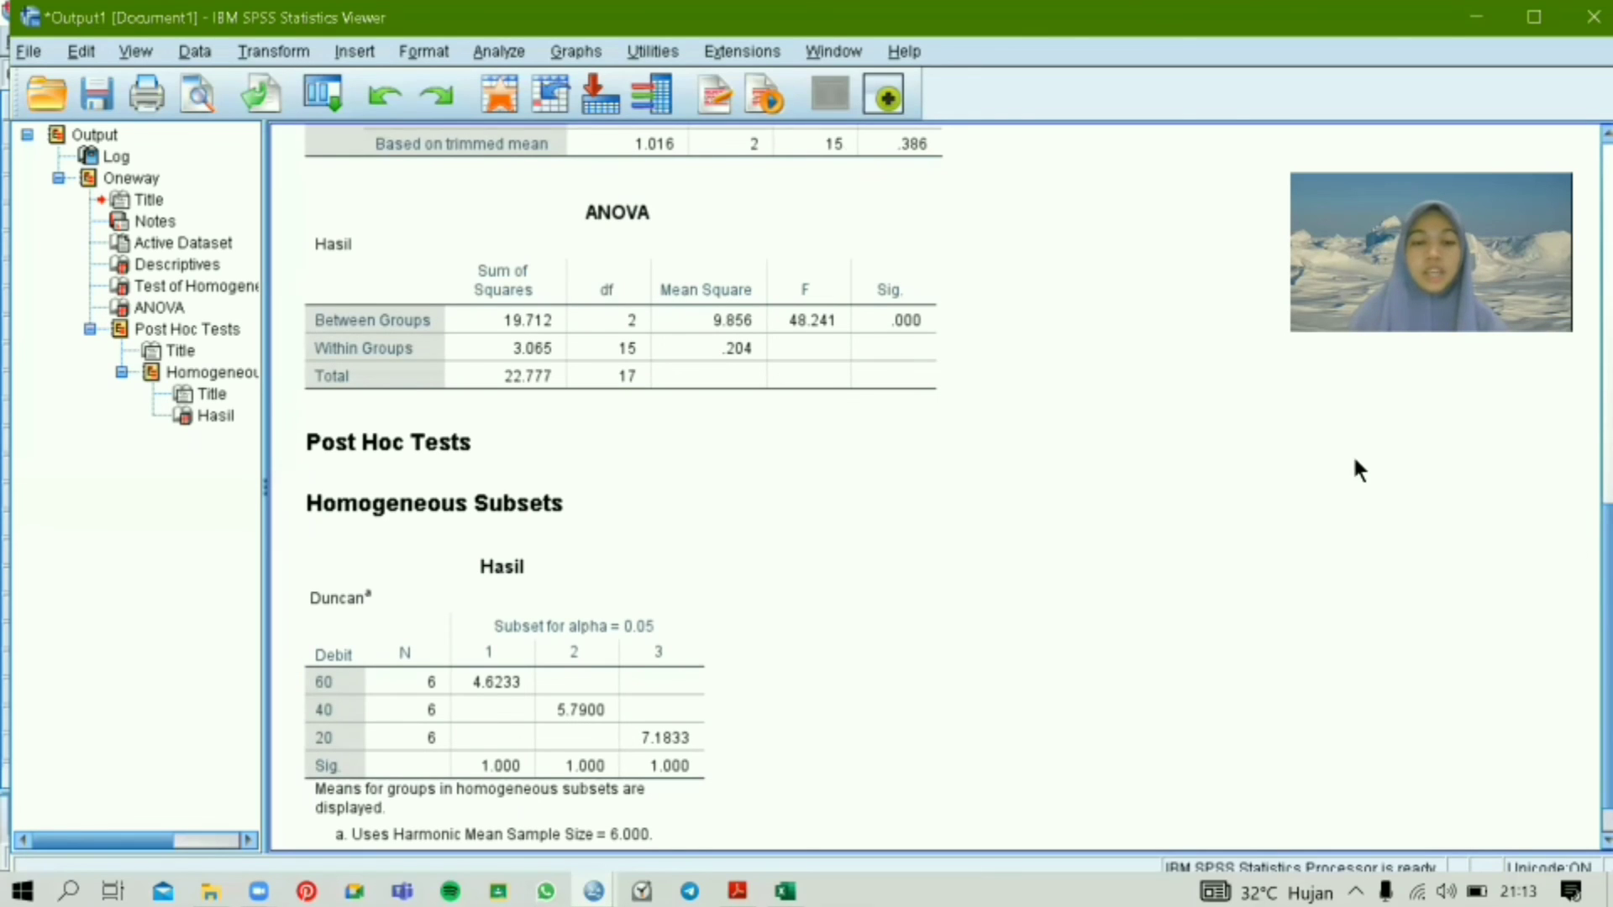
pyautogui.click(798, 319)
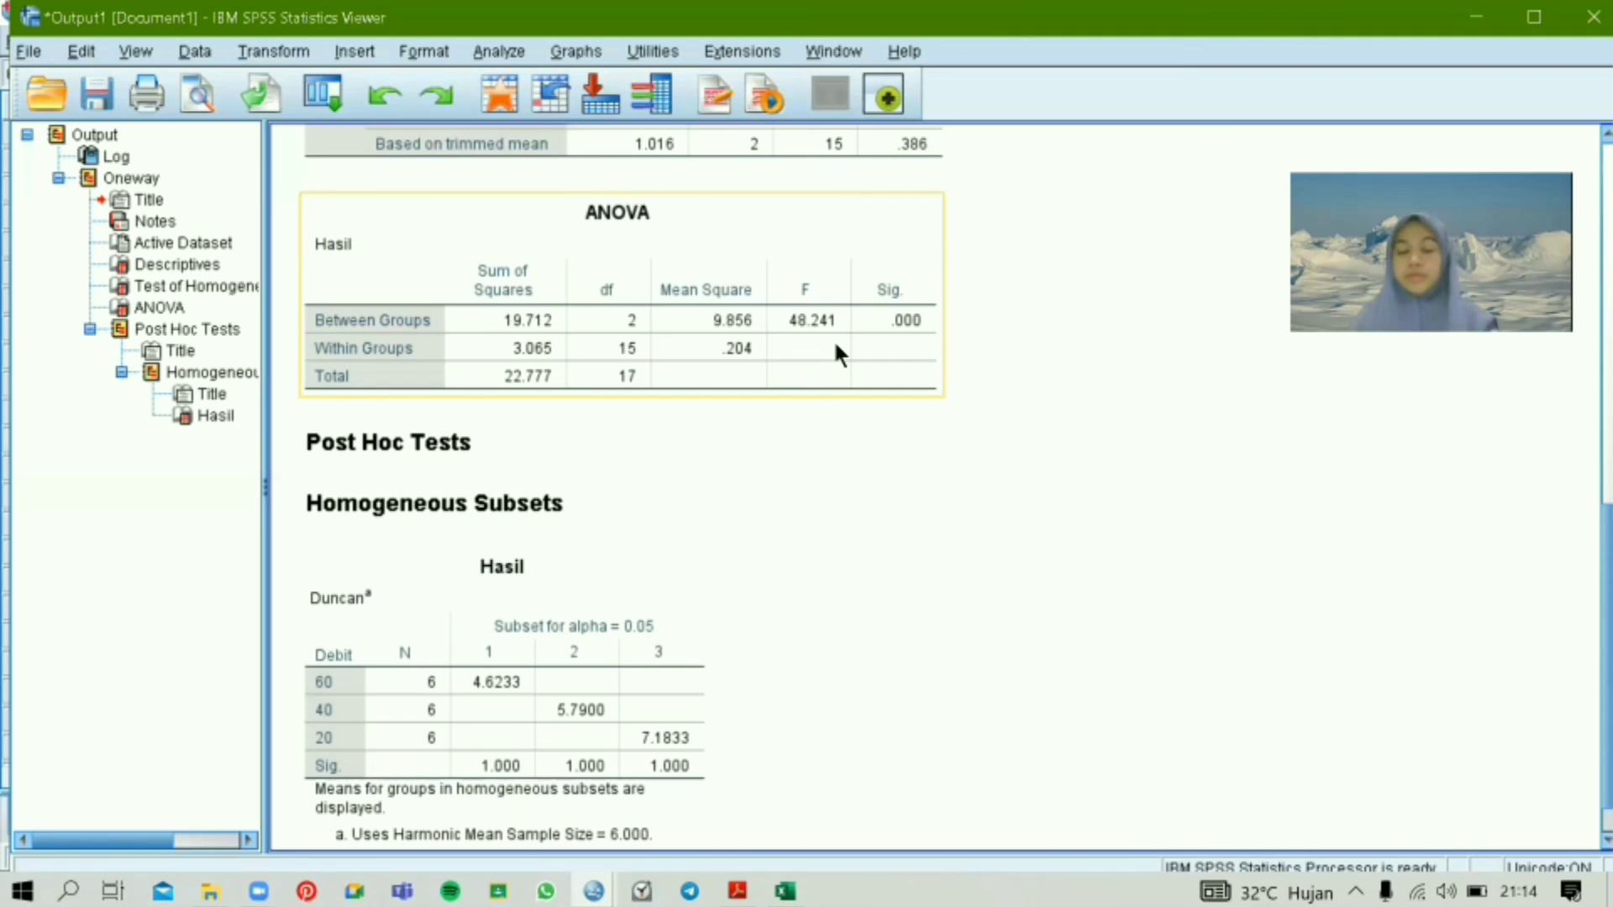
pyautogui.click(871, 566)
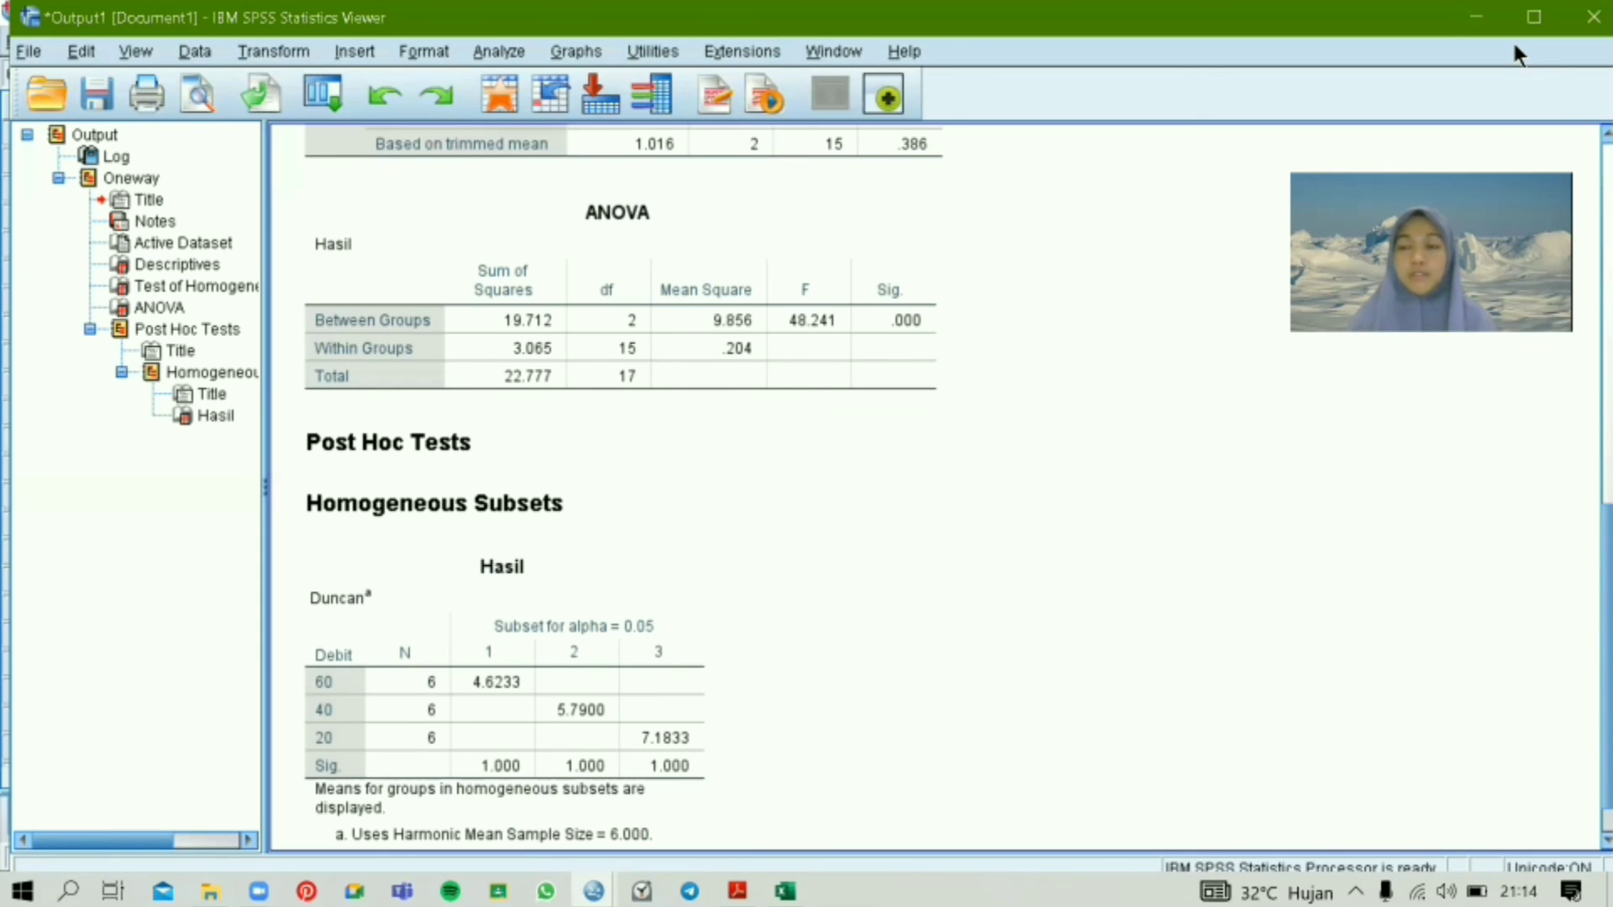
# Step: Minimize the output viewer and the data editor windows to return to the desktop
pyautogui.click(1476, 17)
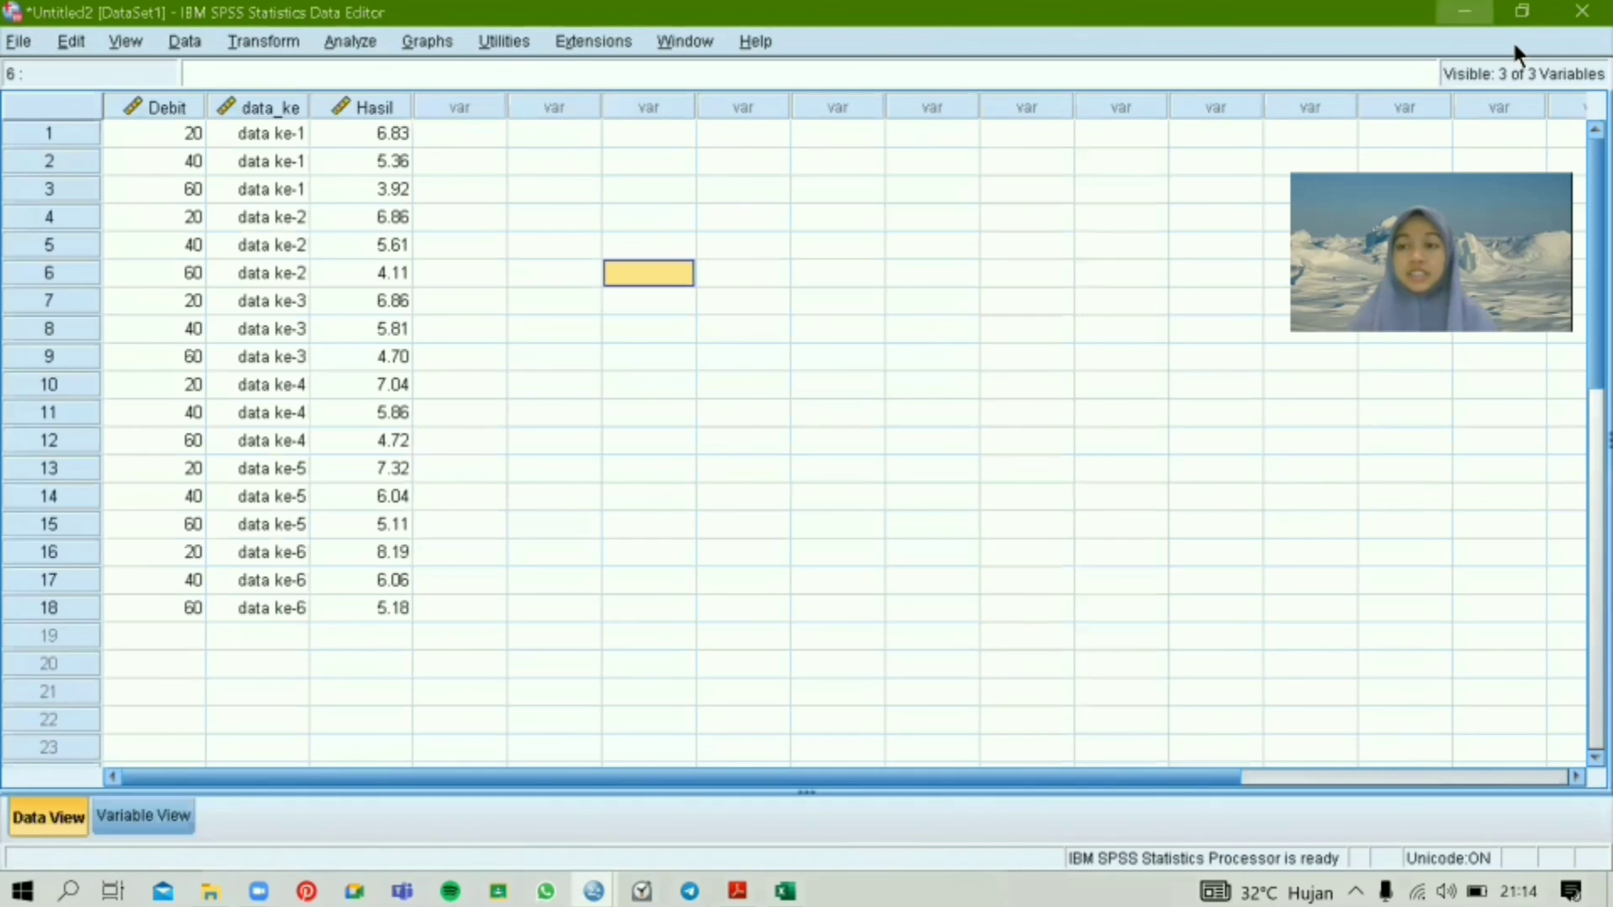
pyautogui.click(1465, 11)
pyautogui.click(1465, 10)
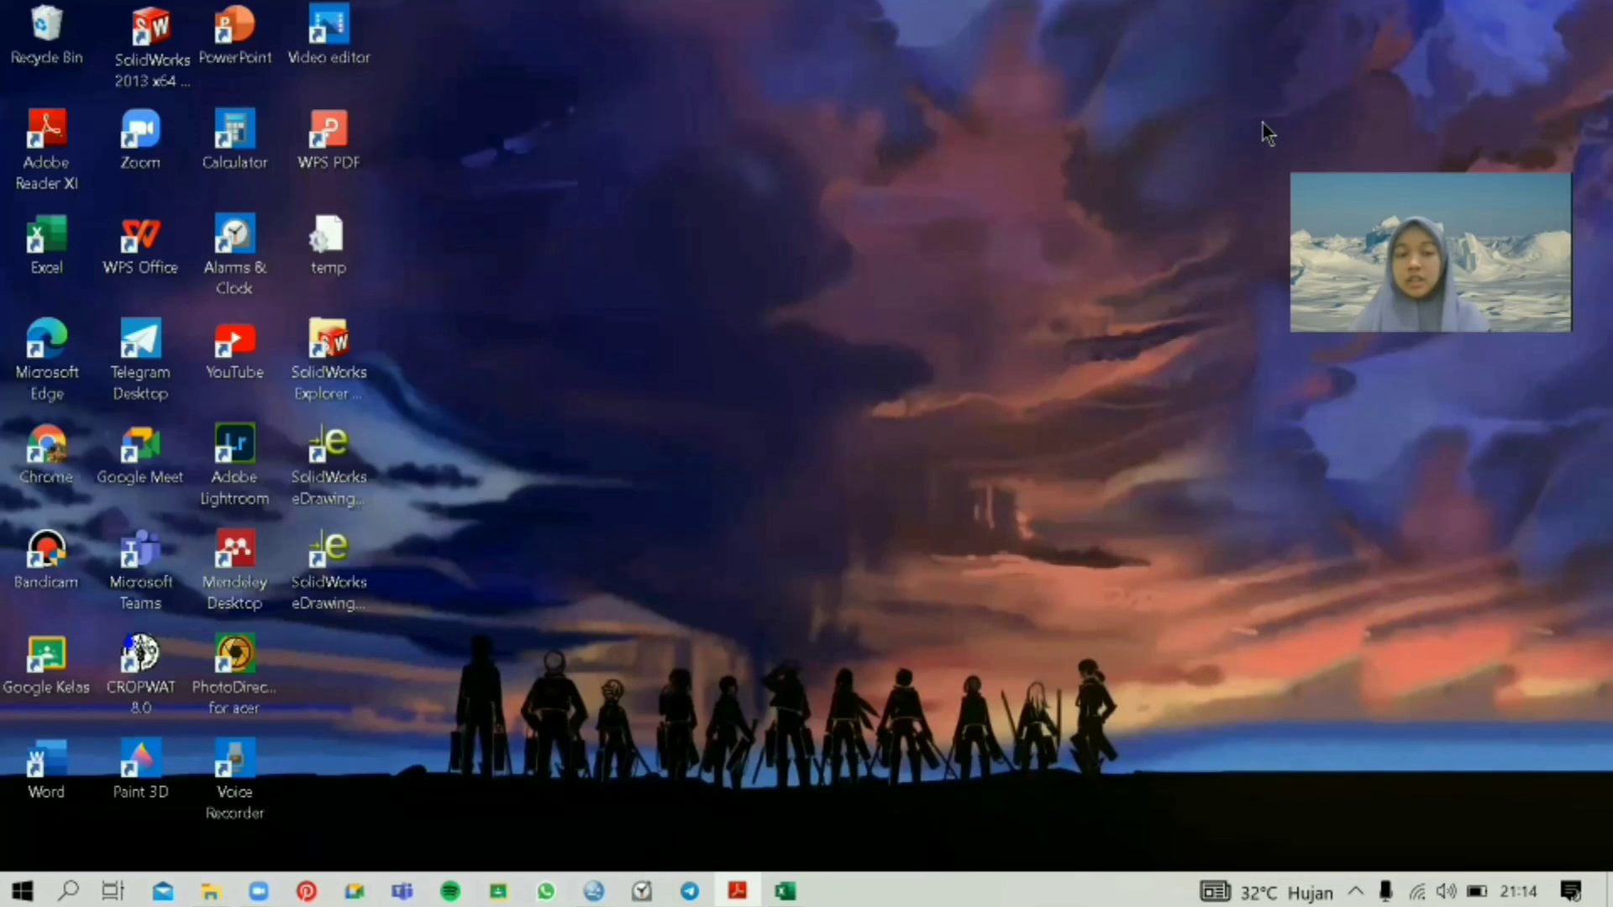